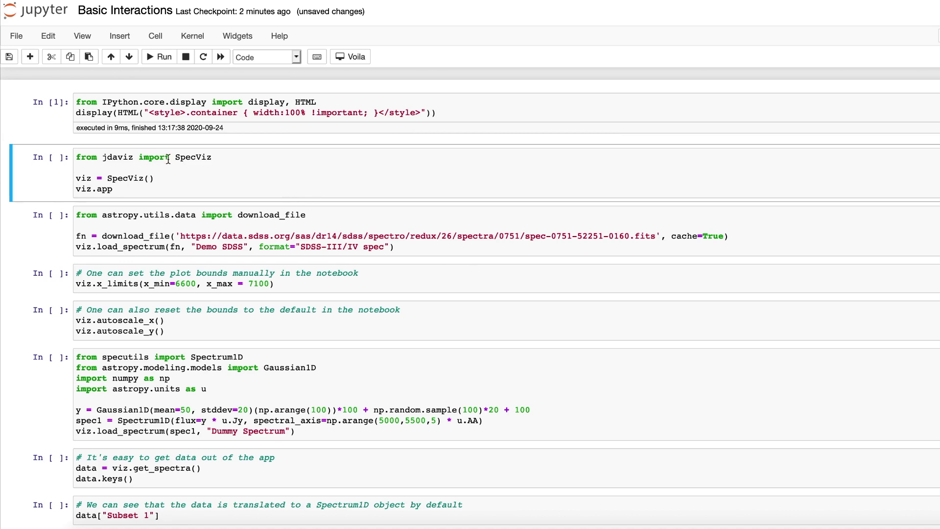
# Run the cell that imports SpecViz from jdaviz and displays the viz.app viewer in the notebook
pyautogui.click(111, 159)
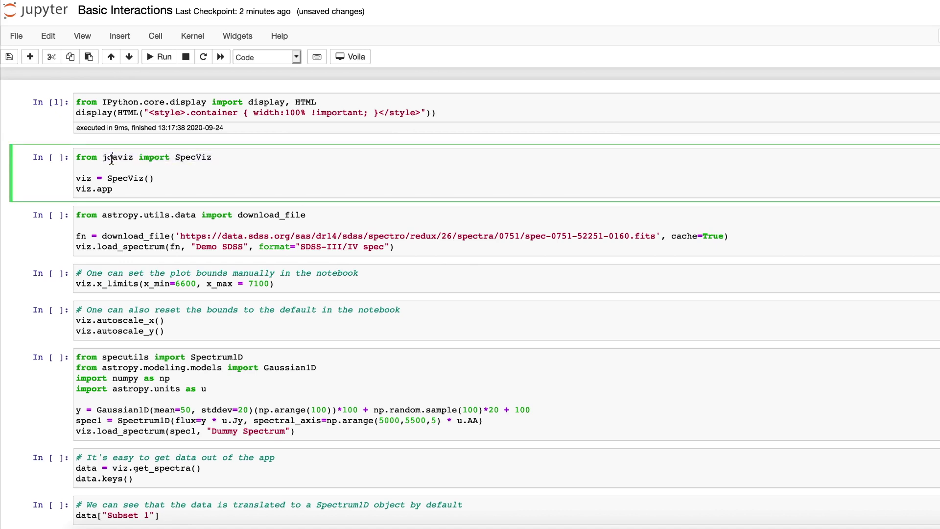
pyautogui.click(88, 180)
pyautogui.hotkey('shift', 'Return')
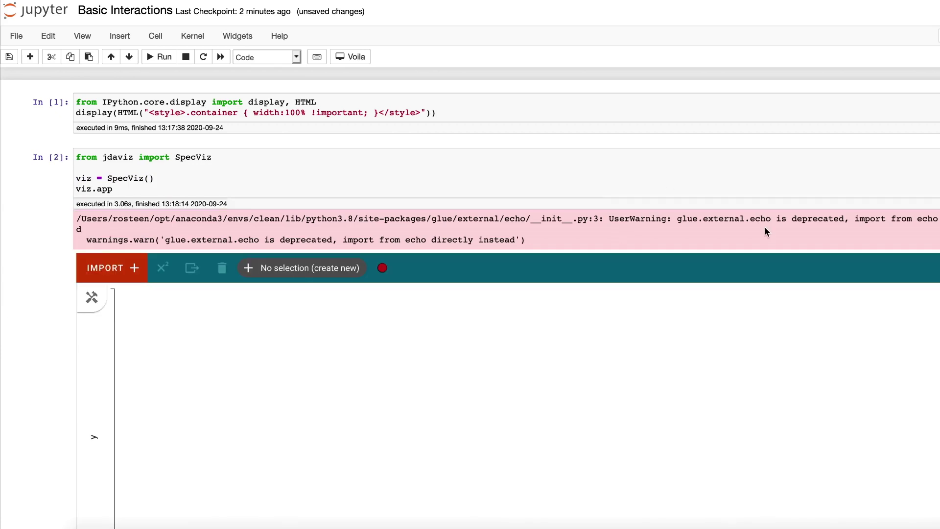
# Run the cell that downloads the SDSS FITS file and loads it into the viewer as "Demo SDSS"
pyautogui.scroll(-5, 765, 229)
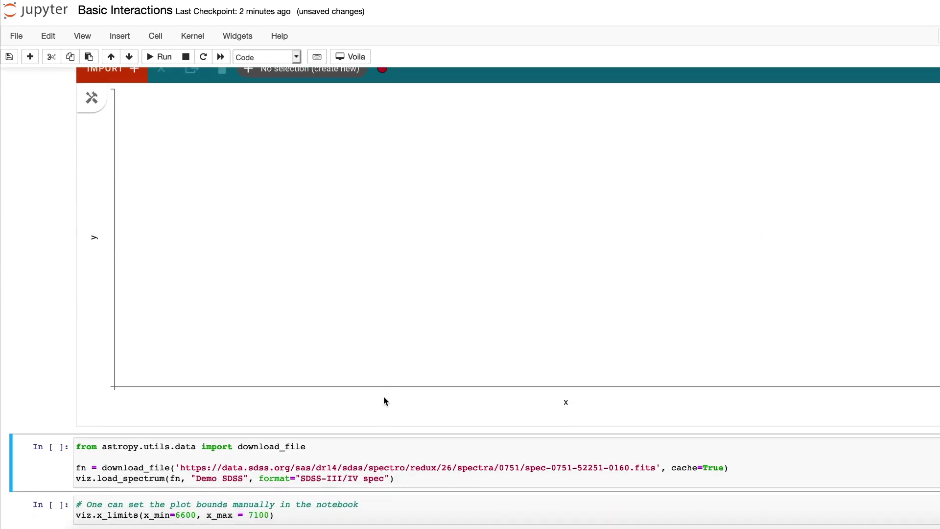
pyautogui.click(406, 480)
pyautogui.hotkey('shift', 'Return')
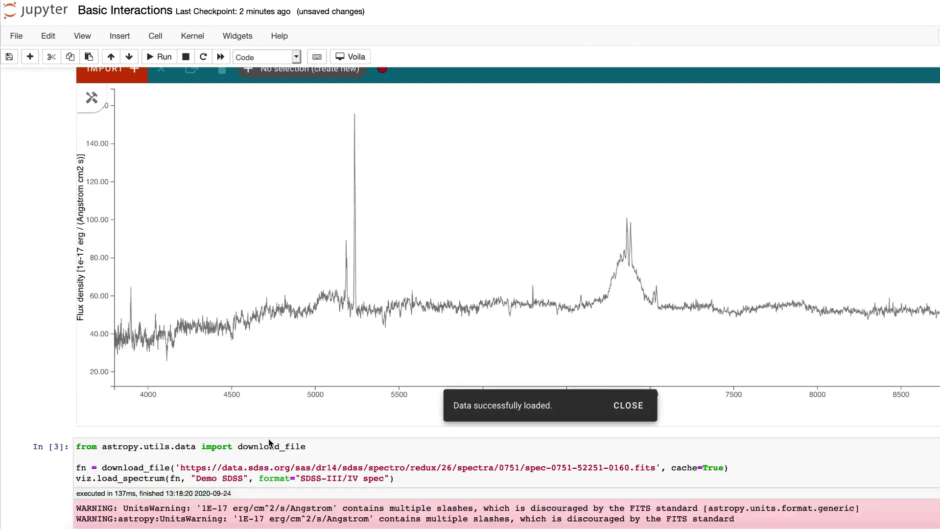
# Examine the load_spectrum call and the plotted Demo SDSS spectrum
pyautogui.doubleClick(118, 474)
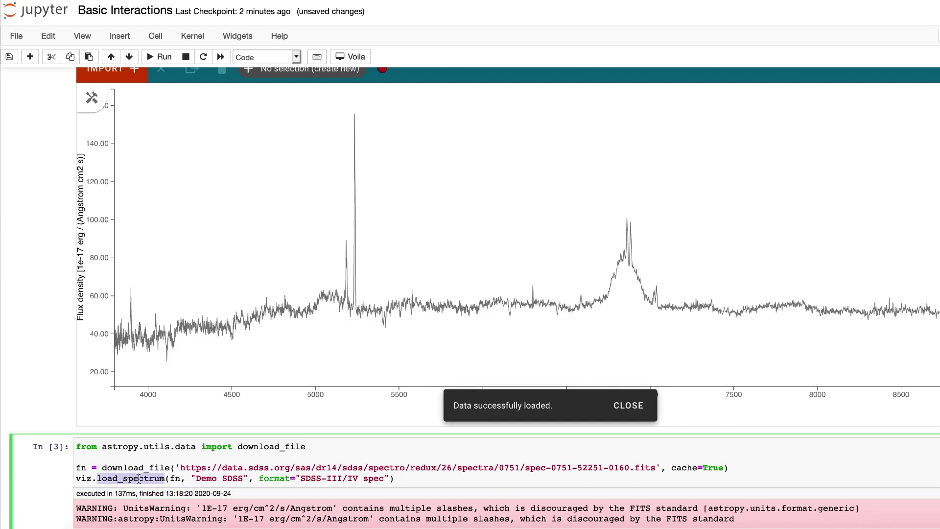
pyautogui.click(139, 479)
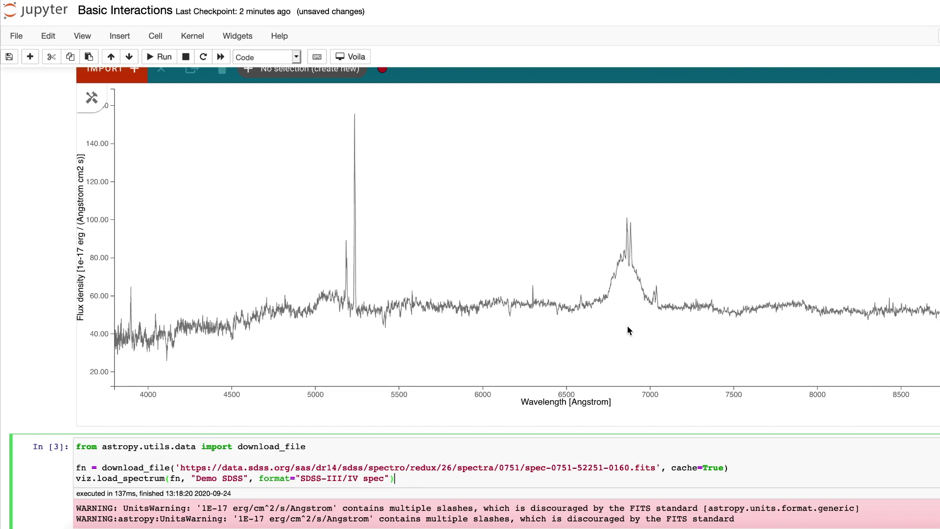
pyautogui.scroll(-3, 591, 289)
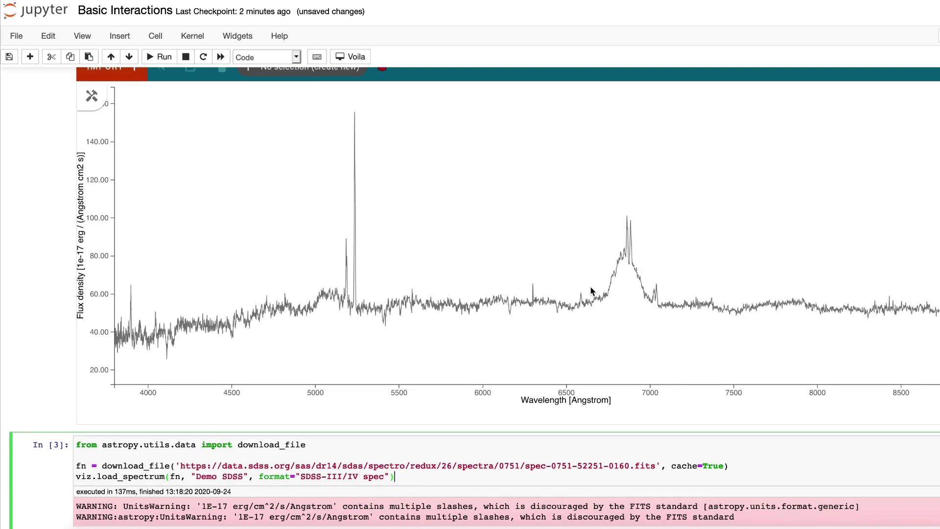
pyautogui.scroll(3, 592, 291)
pyautogui.doubleClick(129, 475)
pyautogui.click(425, 471)
pyautogui.scroll(2, 288, 330)
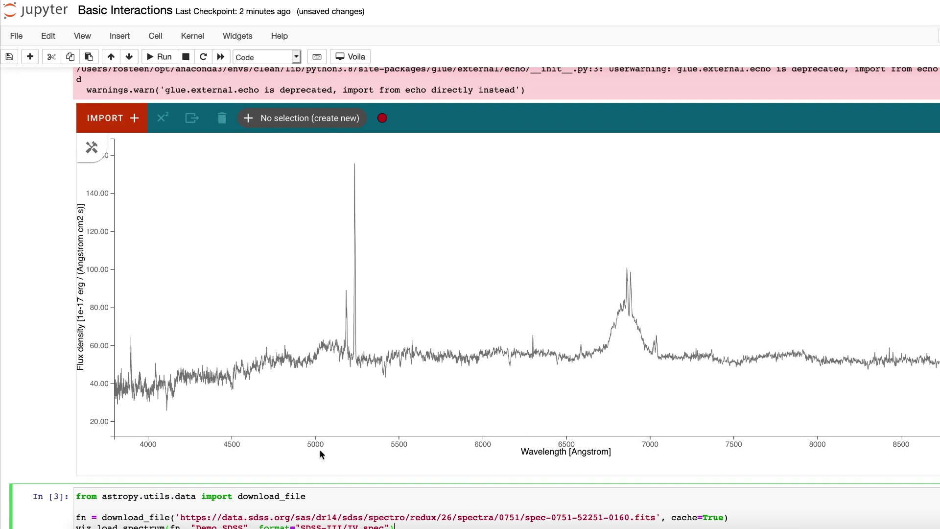
# Run the x_limits cell to set the plot's wavelength bounds to 6600–7100, and highlight the x_limits method
pyautogui.scroll(-4, 637, 380)
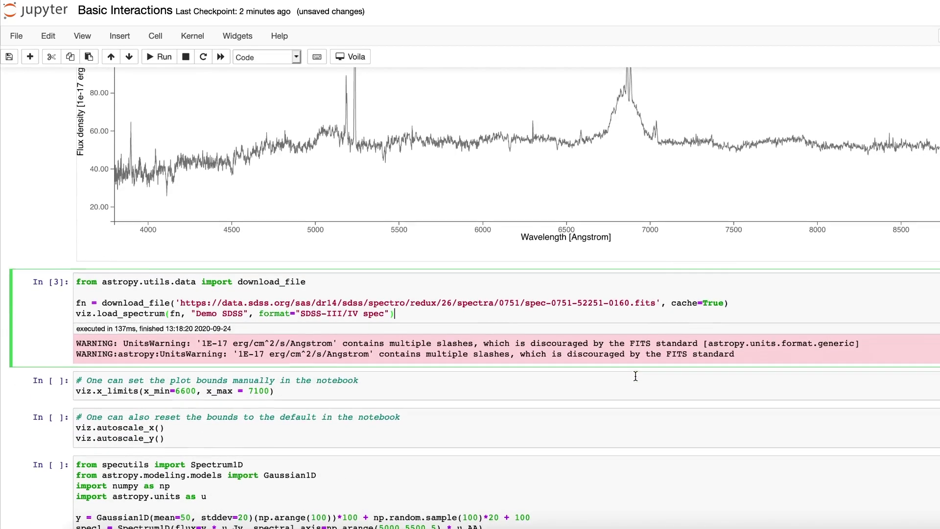
pyautogui.click(308, 402)
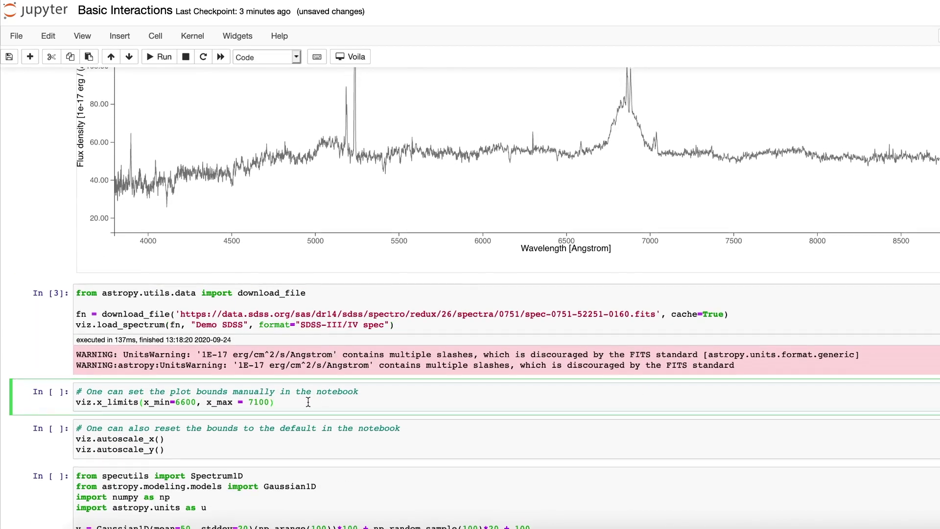
pyautogui.hotkey('shift', 'Return')
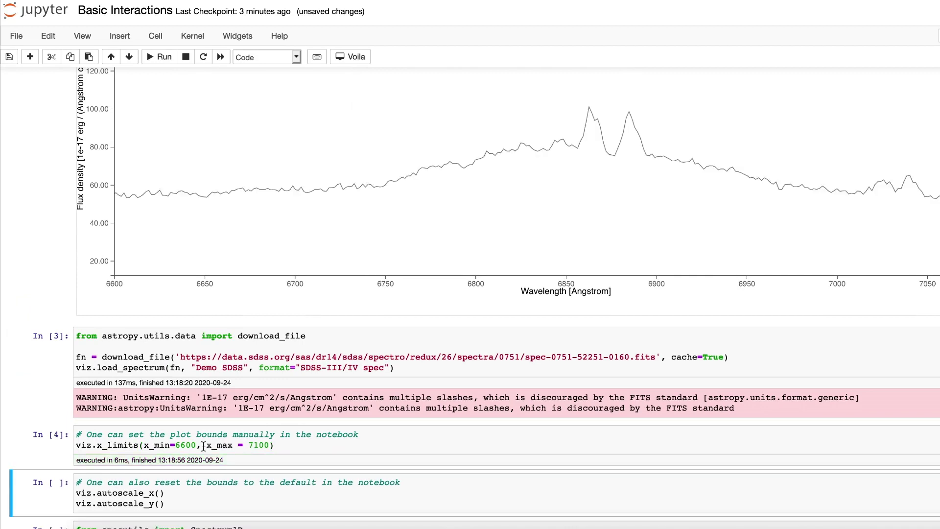
pyautogui.click(286, 447)
pyautogui.scroll(-1, 286, 447)
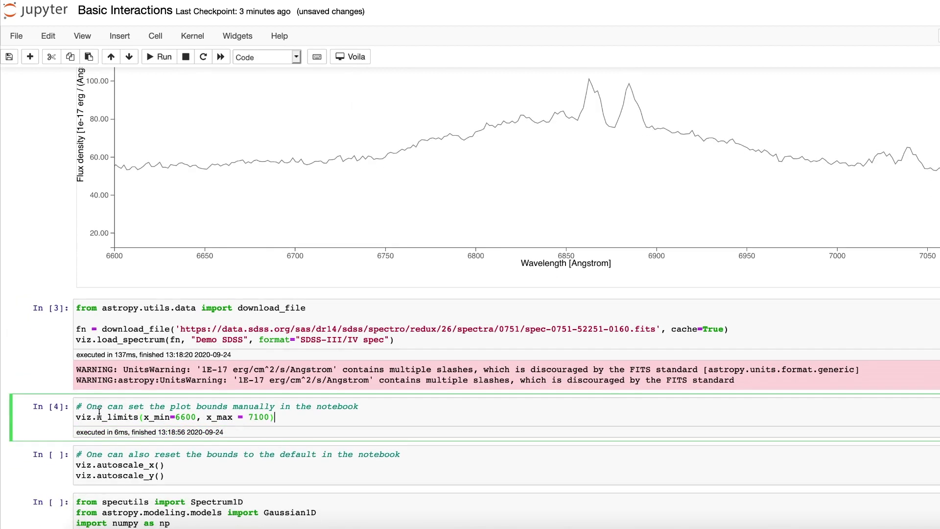
pyautogui.moveTo(98, 415); pyautogui.dragTo(140, 416)
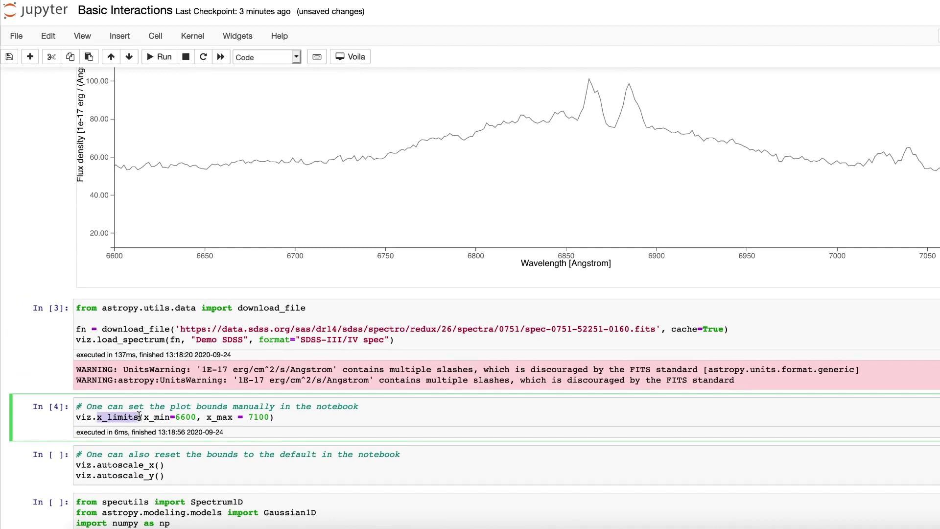
pyautogui.click(278, 418)
# Run the cell with autoscale_x and autoscale_y to reset both plot axes to their default bounds
pyautogui.click(244, 478)
pyautogui.hotkey('shift', 'Return')
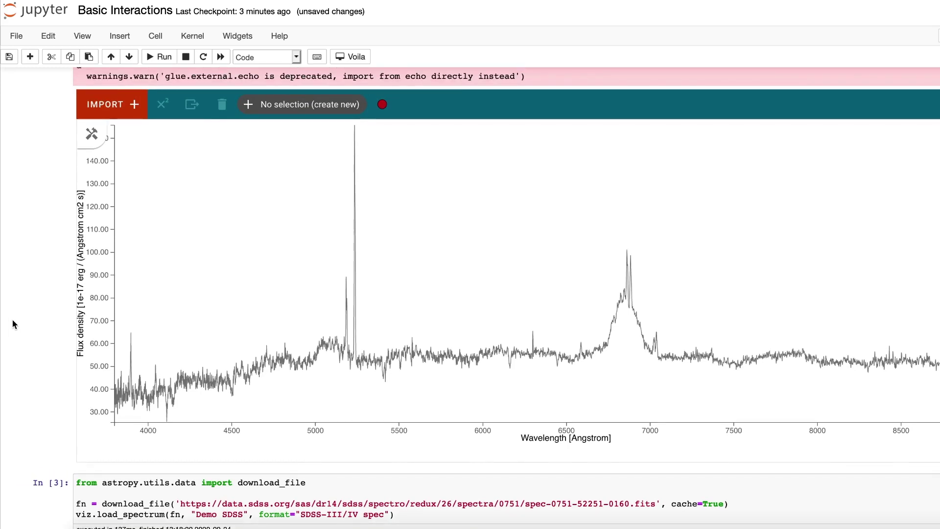
# Pan and zoom the spectrum plot along both axes with the viewer's two-axis pan and zoom tool
pyautogui.click(91, 133)
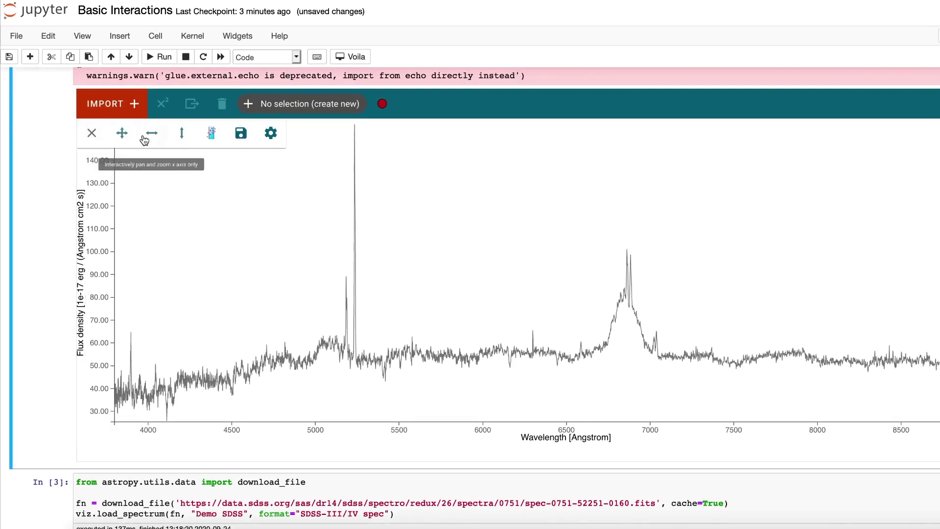
pyautogui.click(113, 133)
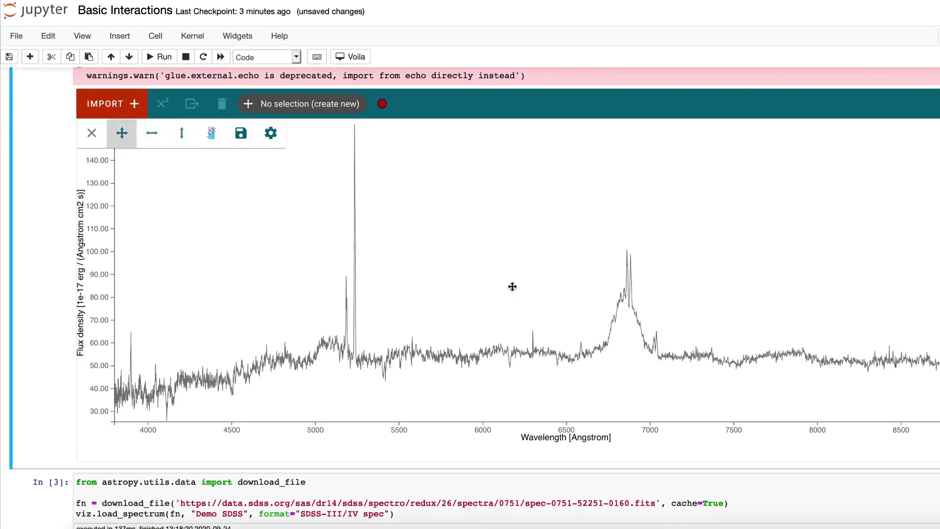
pyautogui.moveTo(613, 329); pyautogui.dragTo(596, 302)
pyautogui.scroll(3, 599, 308)
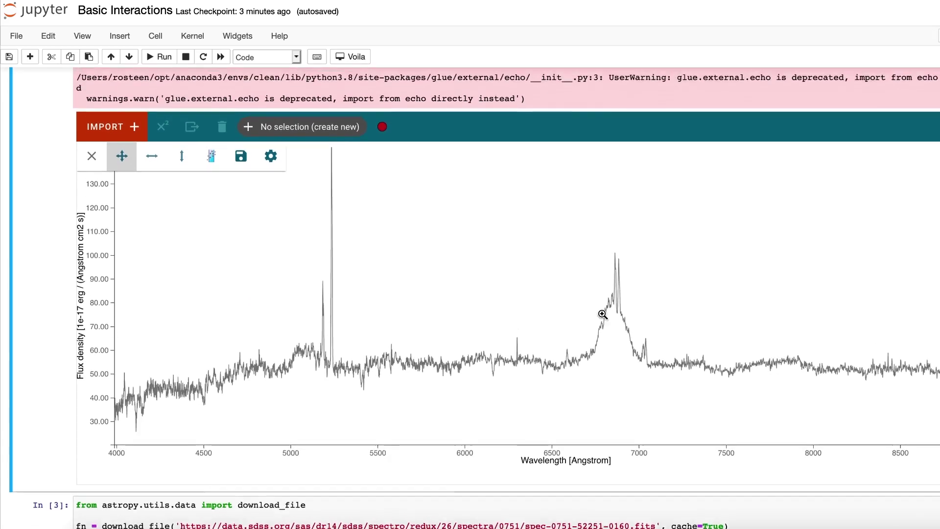
pyautogui.scroll(-2, 603, 315)
pyautogui.scroll(-2, 603, 314)
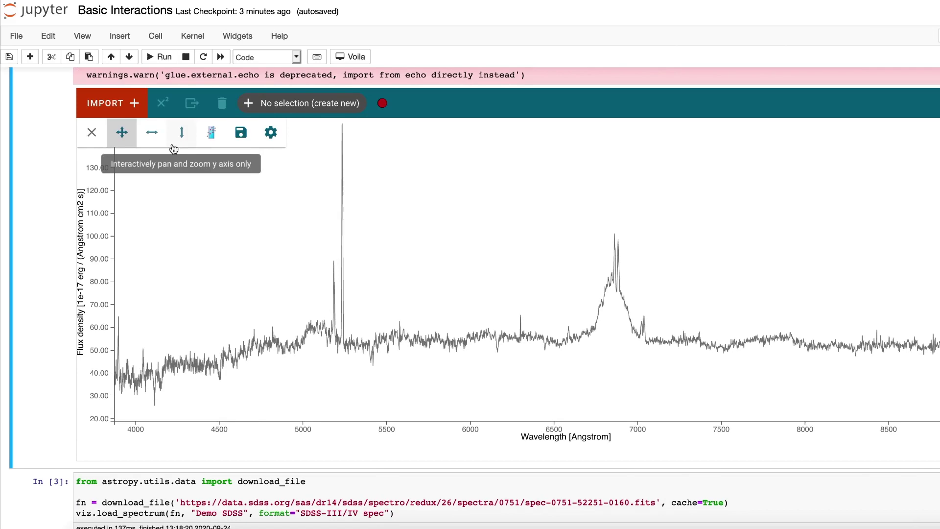
# Zoom the spectrum plot along the wavelength axis only, using the x-axis pan and zoom tool
pyautogui.click(152, 132)
pyautogui.scroll(3, 645, 311)
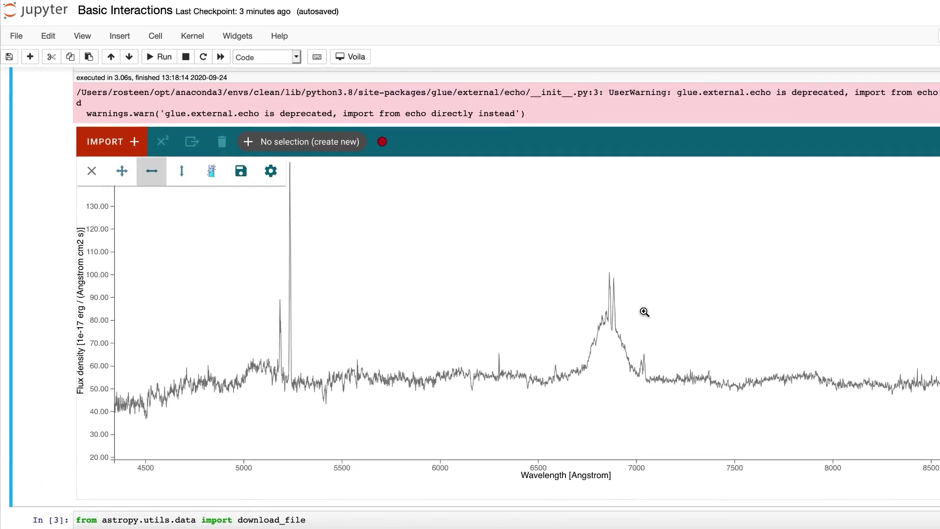
pyautogui.scroll(-5, 619, 375)
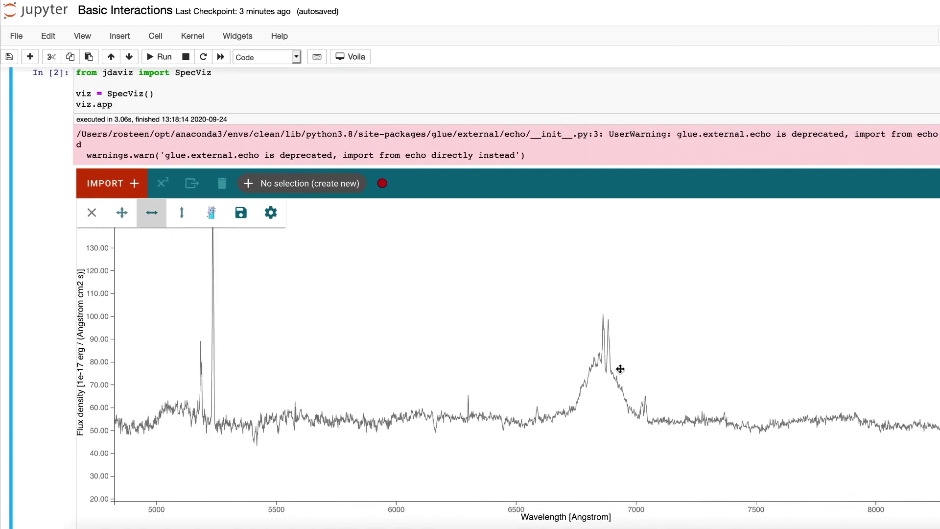
# Zoom and pan the spectrum plot along the flux axis only, and put the plot tools away
pyautogui.click(181, 158)
pyautogui.scroll(-3, 558, 339)
pyautogui.scroll(-2, 560, 339)
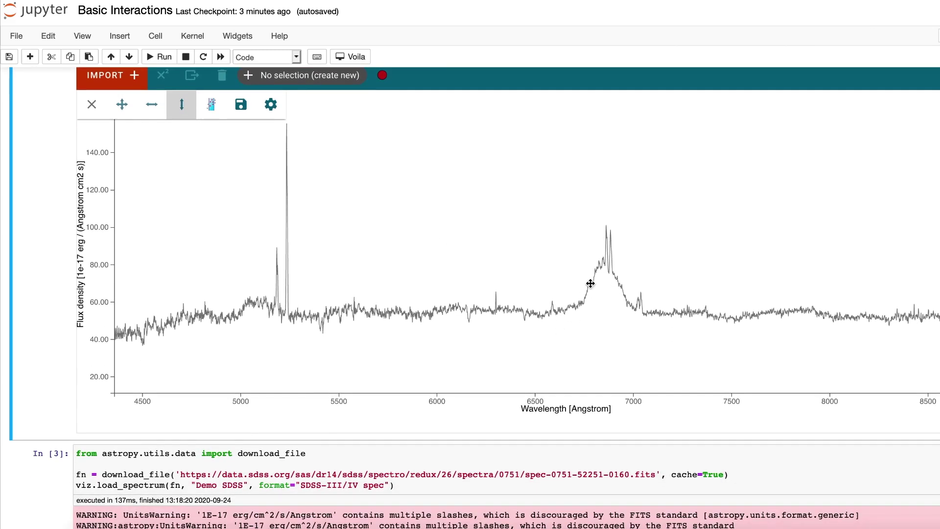
pyautogui.scroll(3, 592, 284)
pyautogui.scroll(-2, 591, 285)
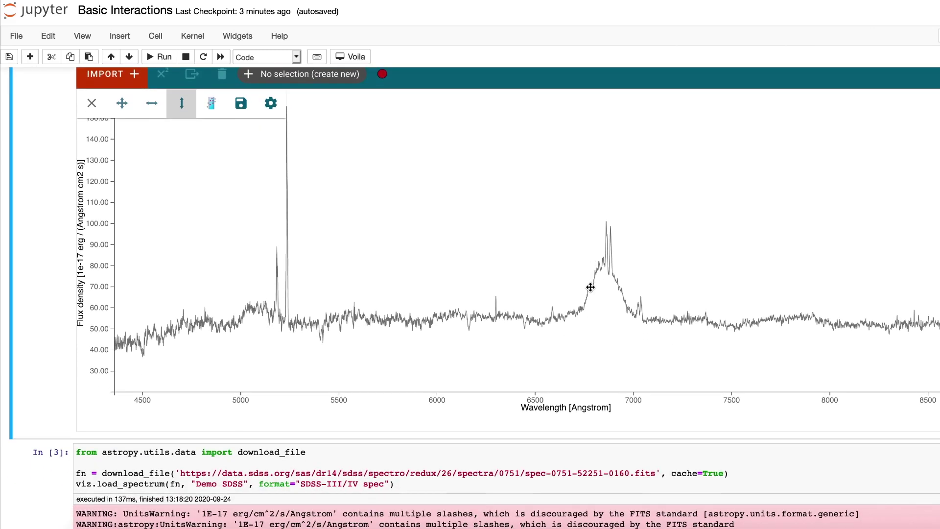
pyautogui.scroll(-1, 594, 289)
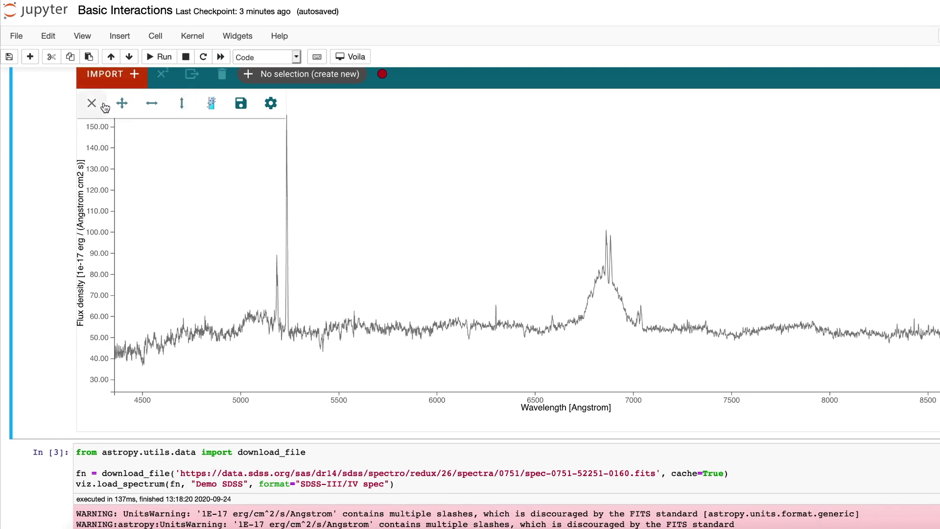
pyautogui.scroll(-1, 38, 198)
# Run the cell that builds a noisy Gaussian Spectrum1D and loads it as "Dummy Spectrum", and view it in the plot
pyautogui.scroll(-8, 38, 198)
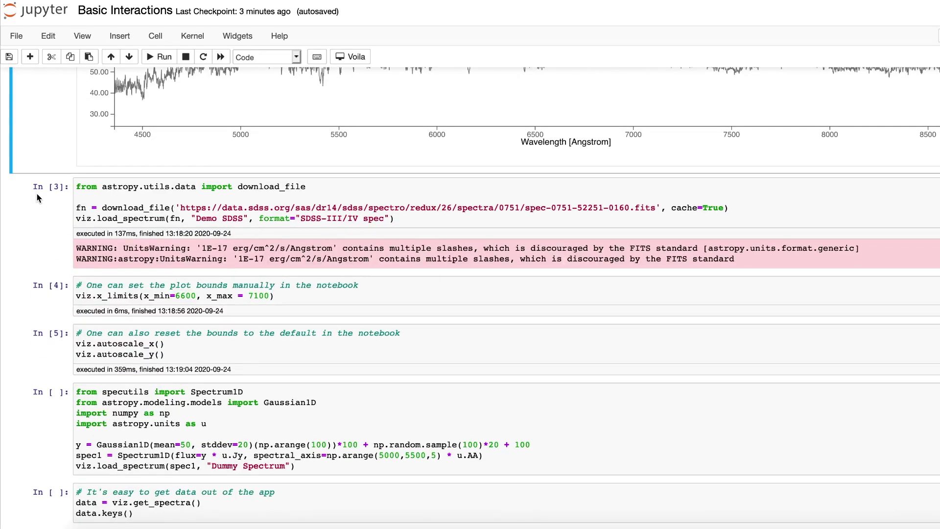
pyautogui.click(487, 332)
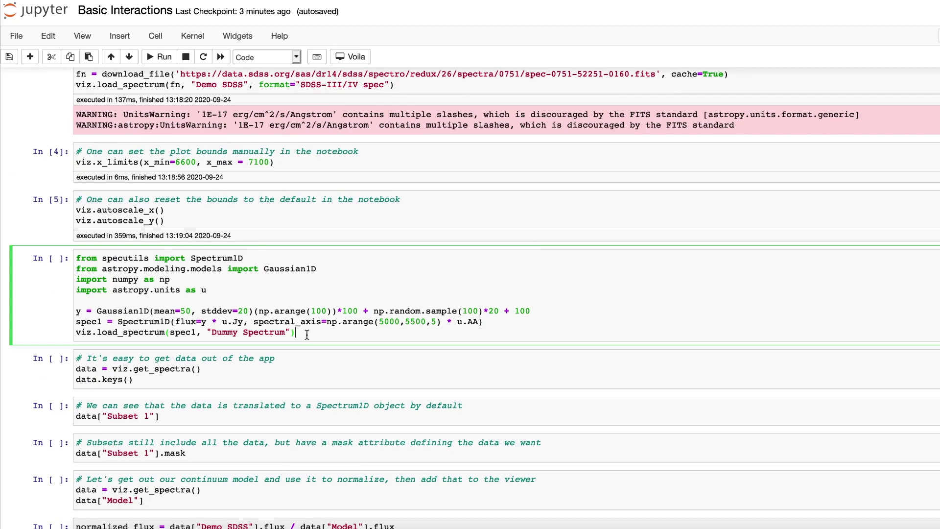
pyautogui.hotkey('shift', 'Return')
pyautogui.doubleClick(128, 335)
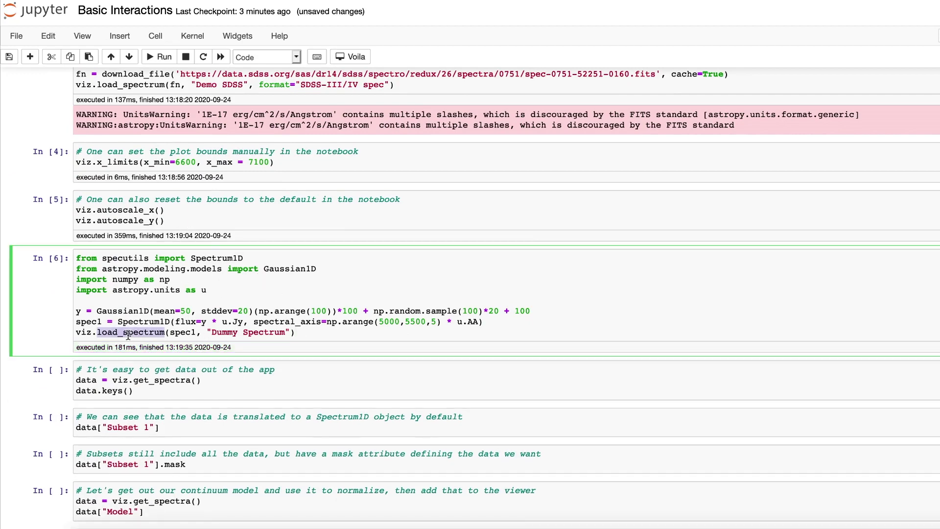
pyautogui.click(320, 331)
pyautogui.scroll(15, 323, 333)
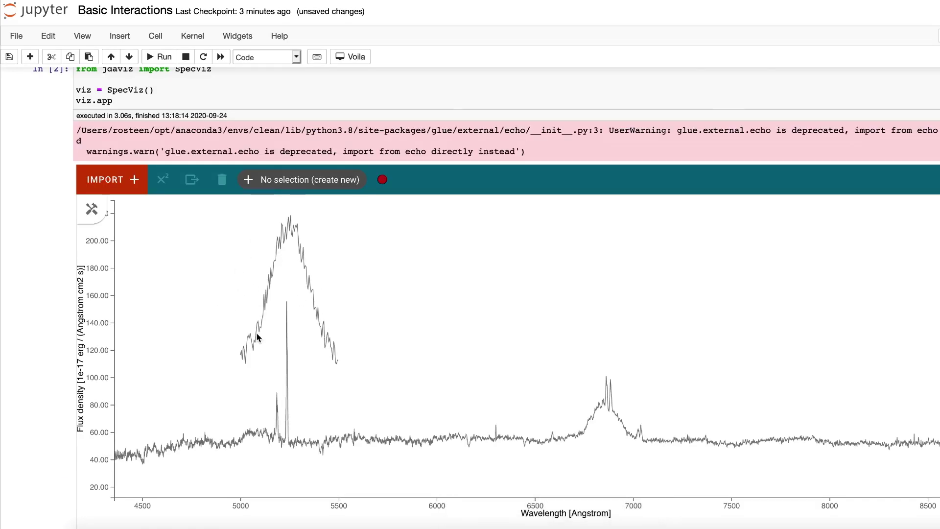
pyautogui.scroll(-2, 257, 318)
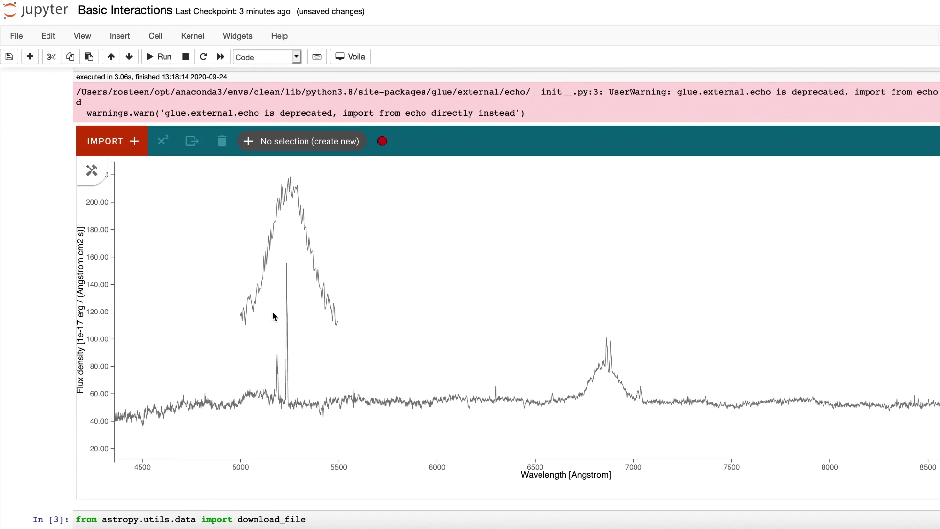
# Hide the Dummy Spectrum through the plot's data settings, leaving Demo SDSS enabled
pyautogui.click(96, 174)
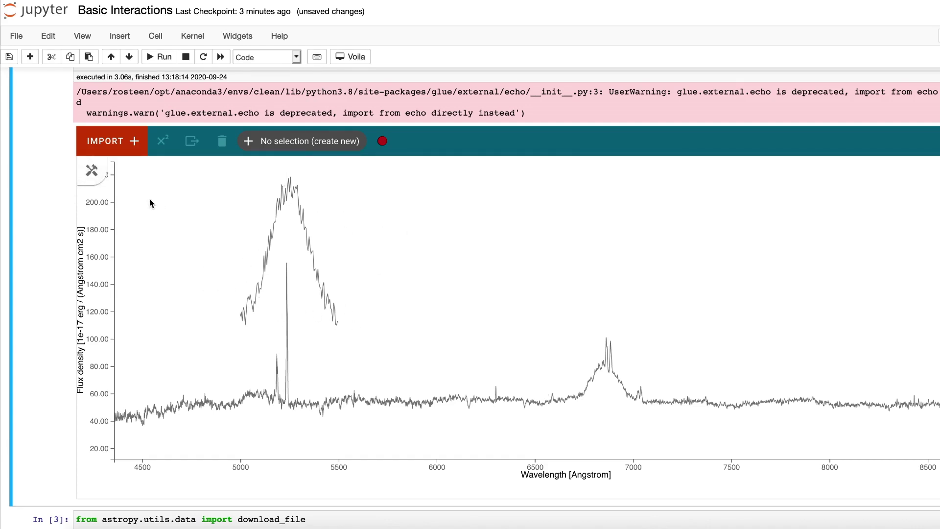
pyautogui.moveTo(94, 174)
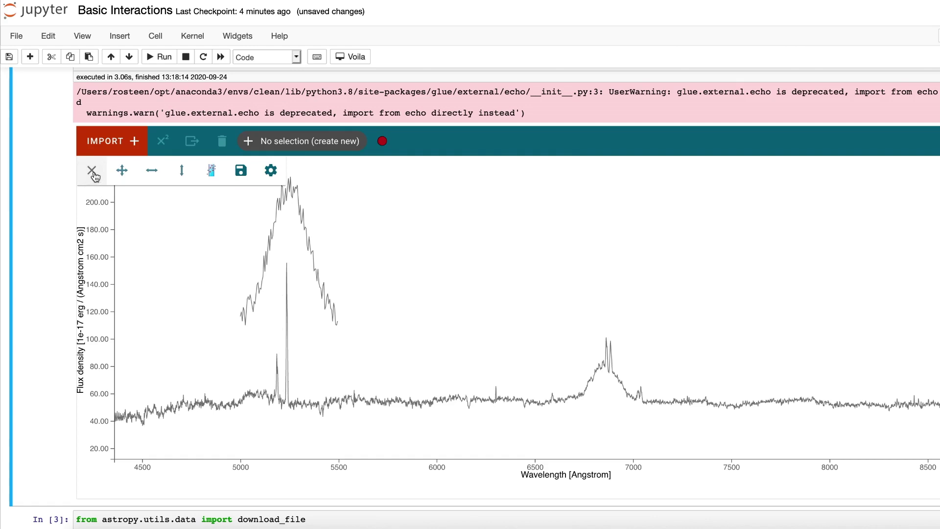
pyautogui.click(277, 176)
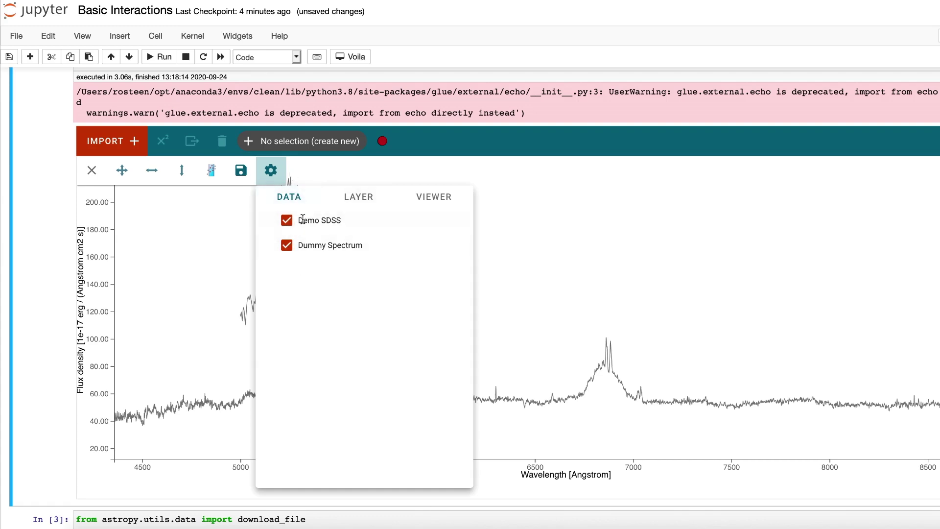
pyautogui.click(287, 246)
pyautogui.click(273, 173)
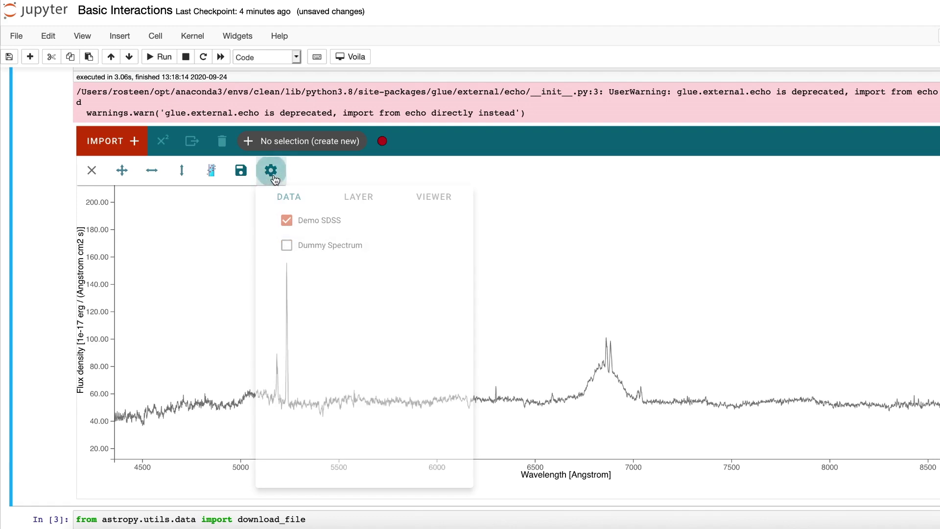
# Re-enable the Dummy Spectrum in the plot's data settings
pyautogui.click(273, 172)
pyautogui.click(286, 245)
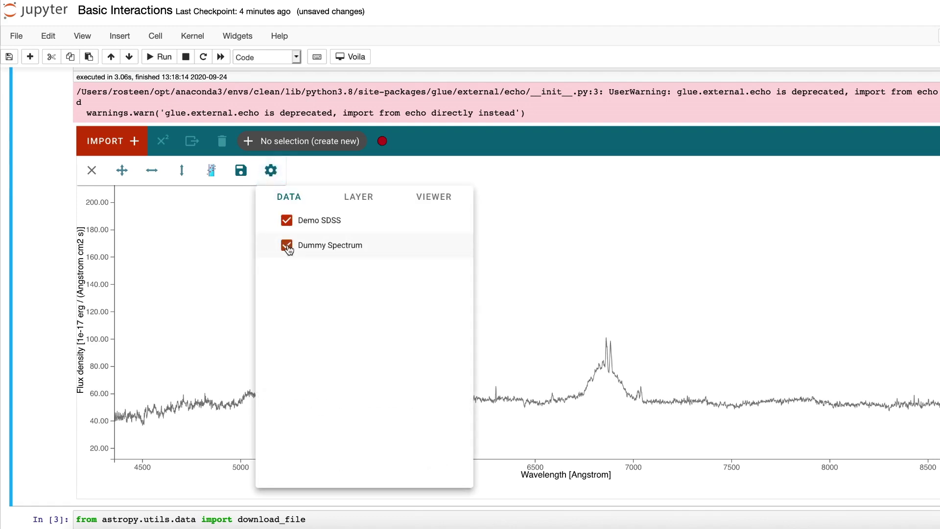
pyautogui.click(273, 167)
# Recolour the Demo SDSS layer dark red, about RGB 182, 39, 39, in the layer settings
pyautogui.click(272, 166)
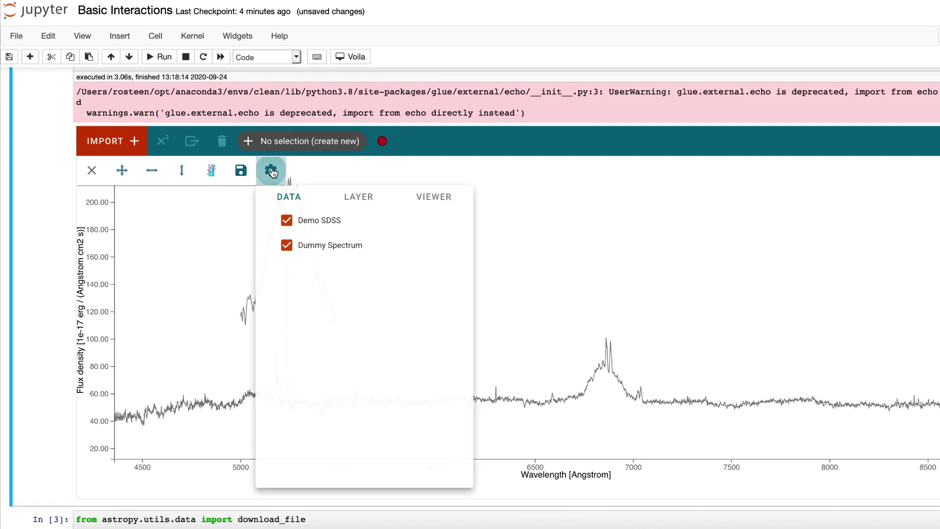
pyautogui.click(348, 200)
pyautogui.click(277, 227)
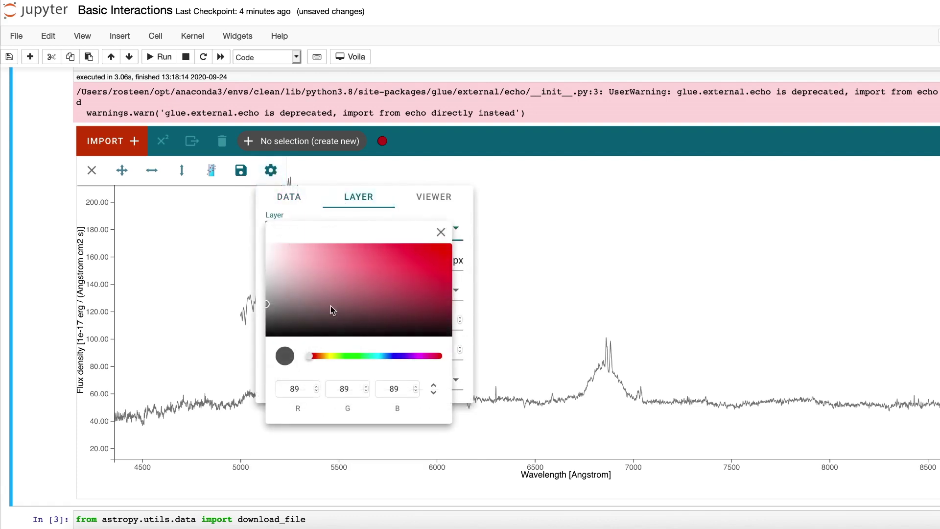
pyautogui.click(376, 284)
pyautogui.click(413, 270)
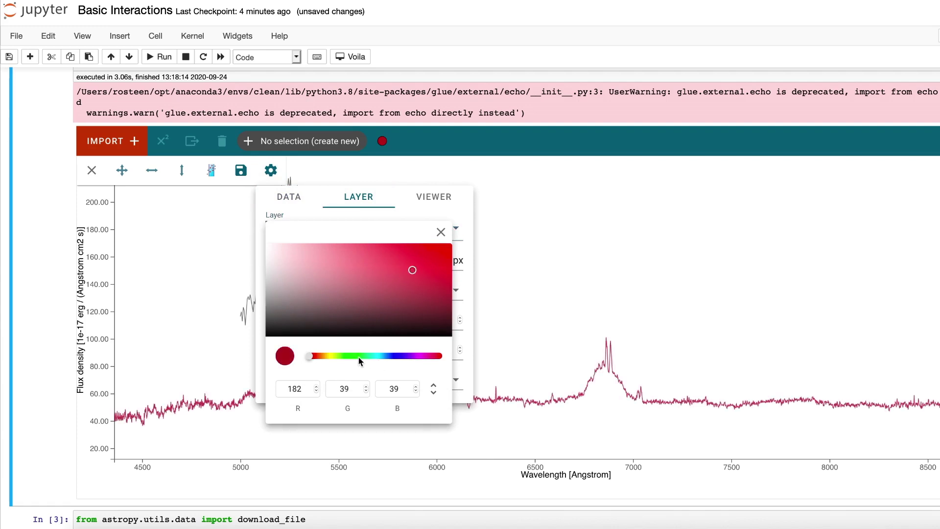
pyautogui.moveTo(354, 356); pyautogui.dragTo(310, 358)
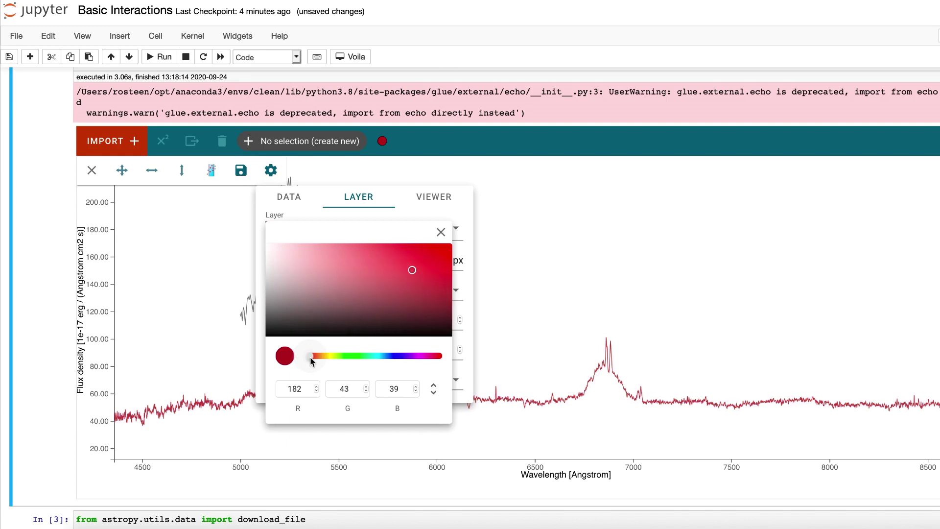
pyautogui.click(440, 232)
# Try line widths of 4 px and 0.5 px on the Demo SDSS layer and select the width value for replacement
pyautogui.click(269, 263)
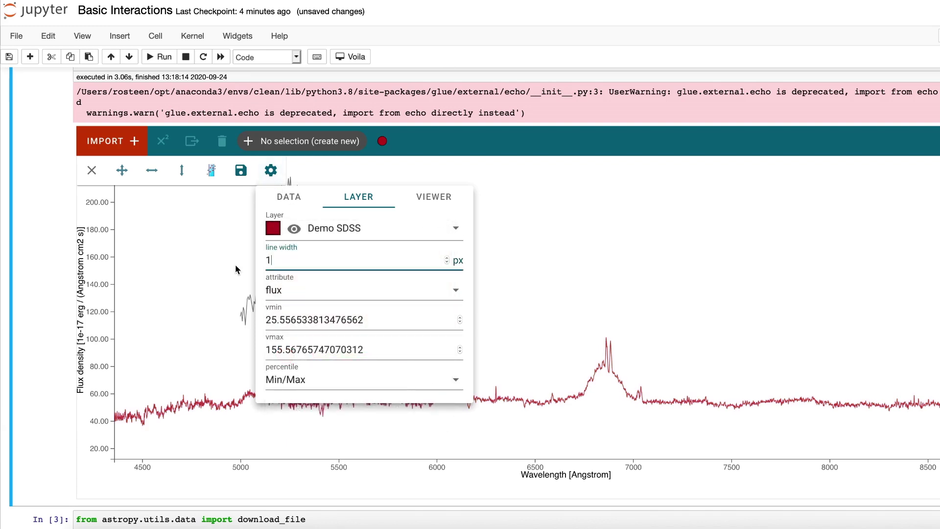
pyautogui.press('BackSpace')
pyautogui.write('4')
pyautogui.press('BackSpace')
pyautogui.write('0.5')
pyautogui.moveTo(293, 265); pyautogui.dragTo(244, 261)
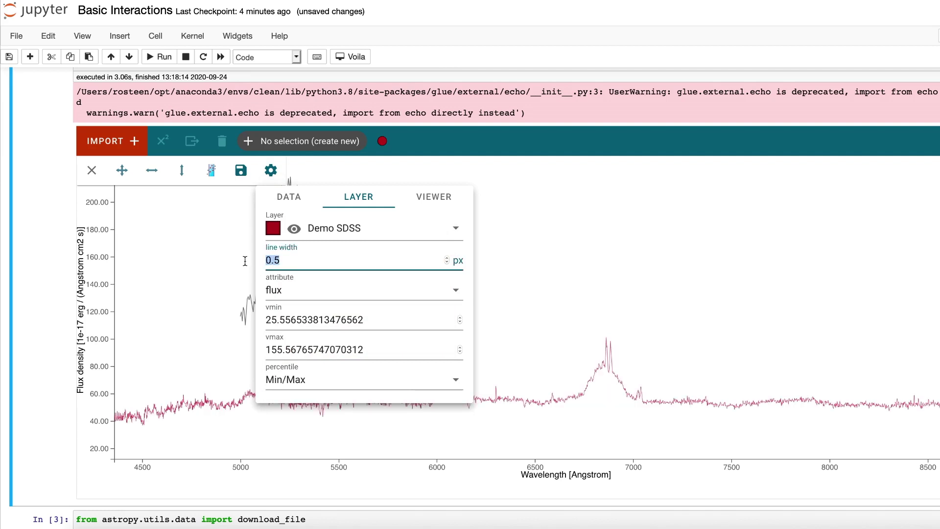
# Recolour the Demo SDSS layer grey with RGB 114, 110, 110 and close the colour picker
pyautogui.click(273, 228)
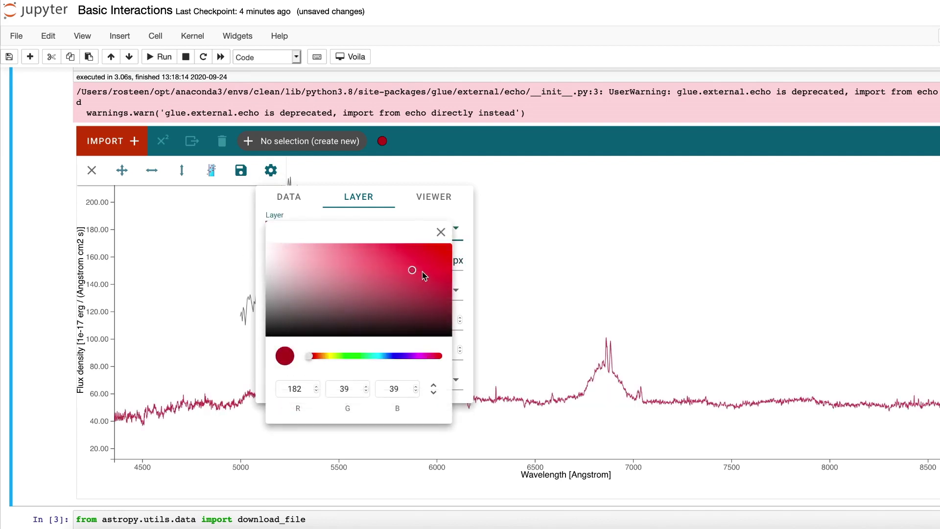
pyautogui.moveTo(405, 273)
pyautogui.mouseDown()
pyautogui.moveTo(269, 286)
pyautogui.moveTo(272, 294)
pyautogui.mouseUp()
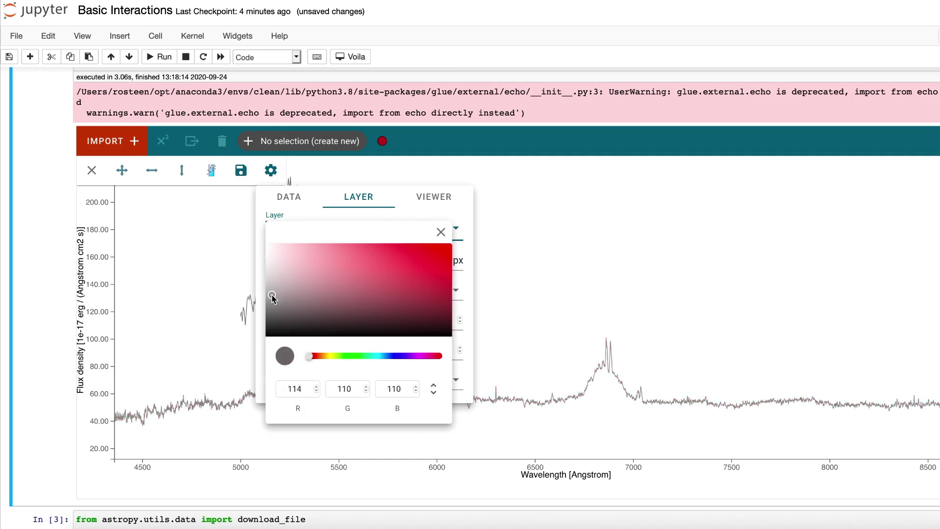
pyautogui.click(374, 186)
# Hide the Dummy Spectrum through the plot's data settings and close the settings
pyautogui.click(289, 197)
pyautogui.click(287, 245)
pyautogui.click(271, 170)
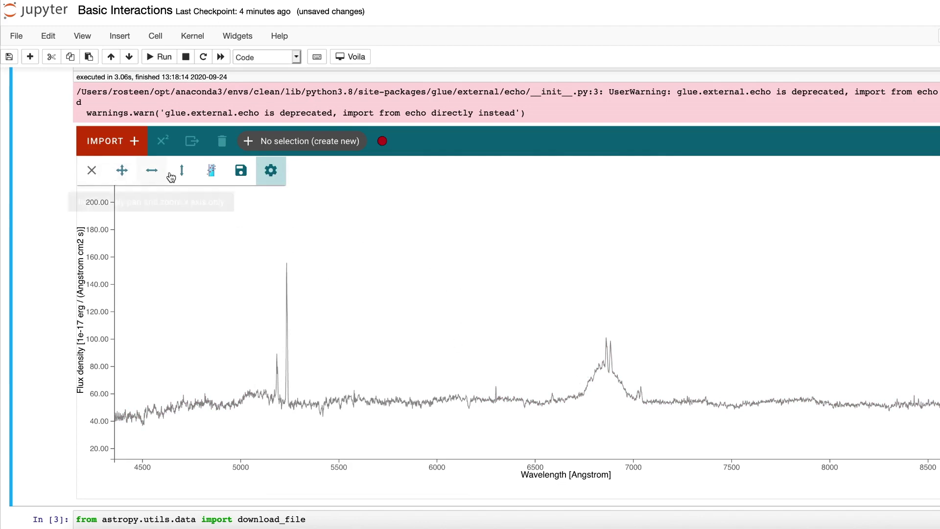
# Zoom the plot in along the wavelength axis only, around the broad double peak between 6800 and 7000 Angstrom
pyautogui.click(152, 170)
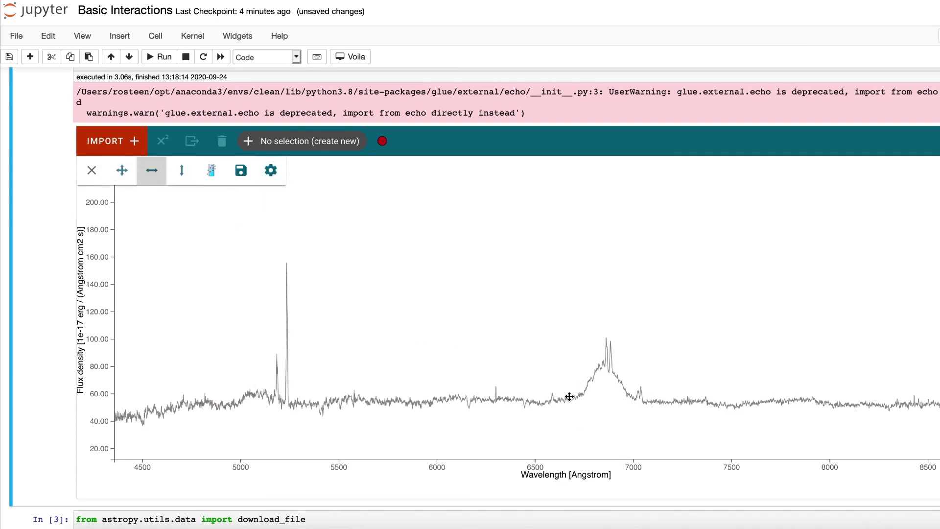
pyautogui.scroll(2, 604, 396)
pyautogui.scroll(4, 604, 396)
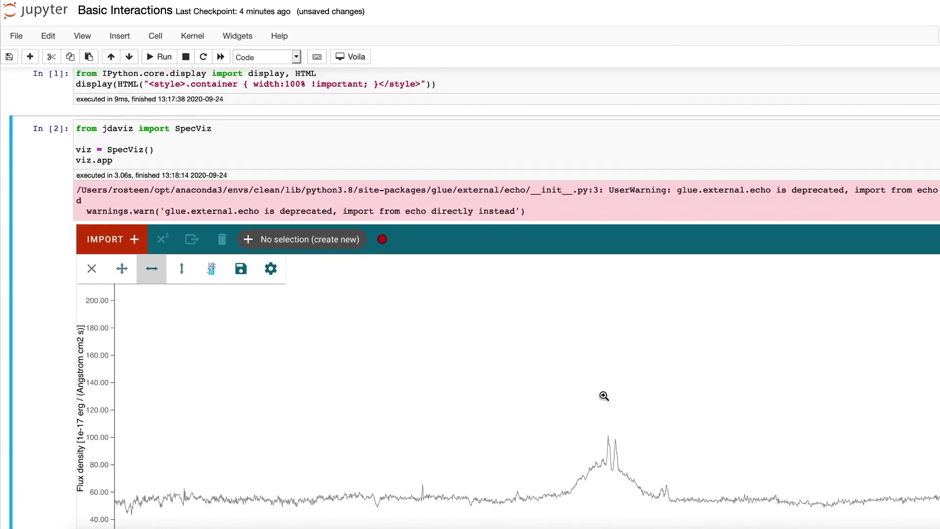
pyautogui.scroll(-3, 688, 169)
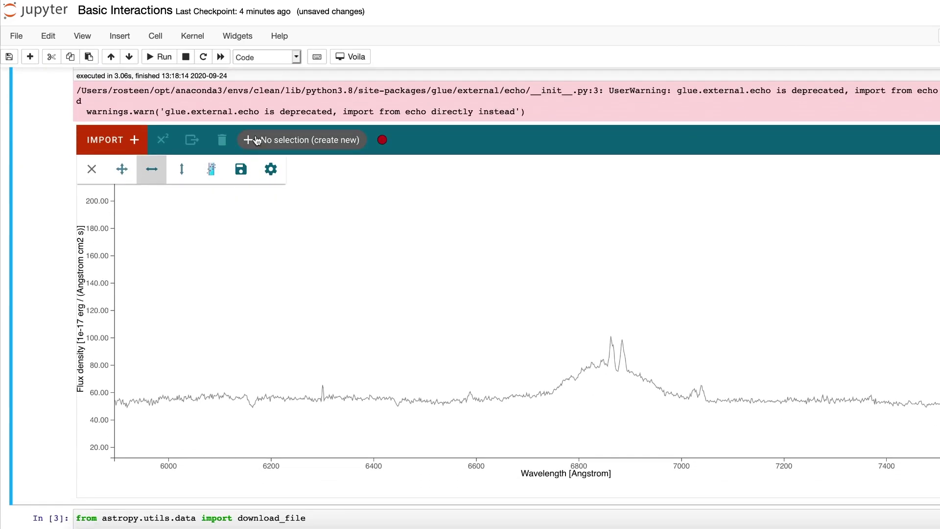
# Zoom the plot in along the flux axis only around the double peak, and put the plot tools away
pyautogui.click(181, 169)
pyautogui.scroll(3, 613, 401)
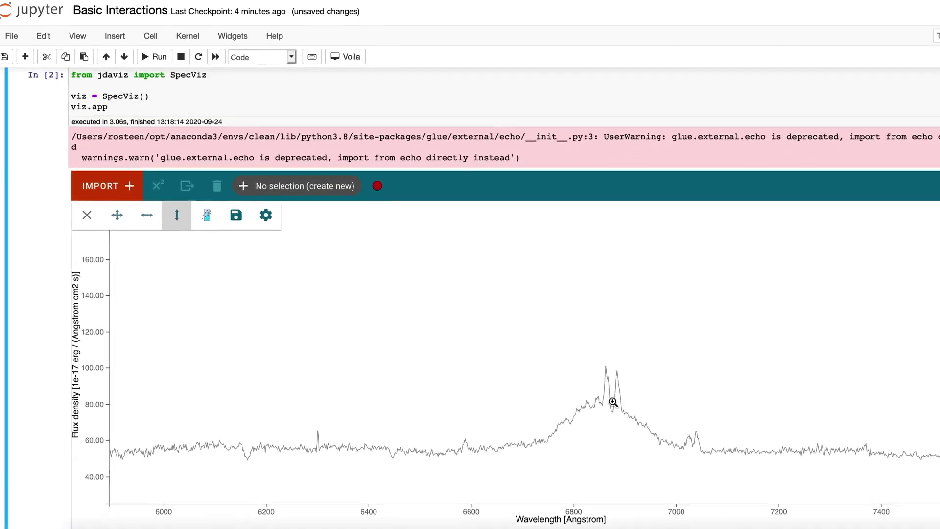
pyautogui.scroll(3, 588, 436)
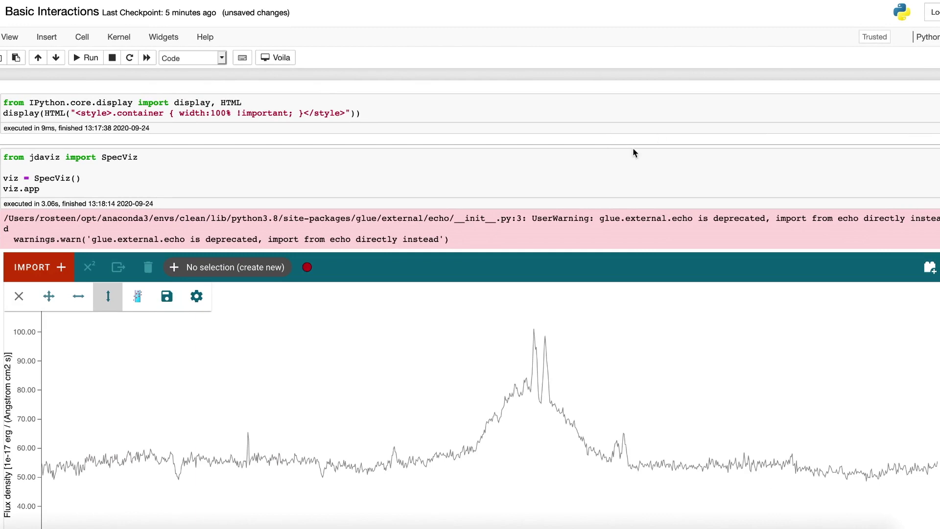
pyautogui.scroll(-3, 632, 154)
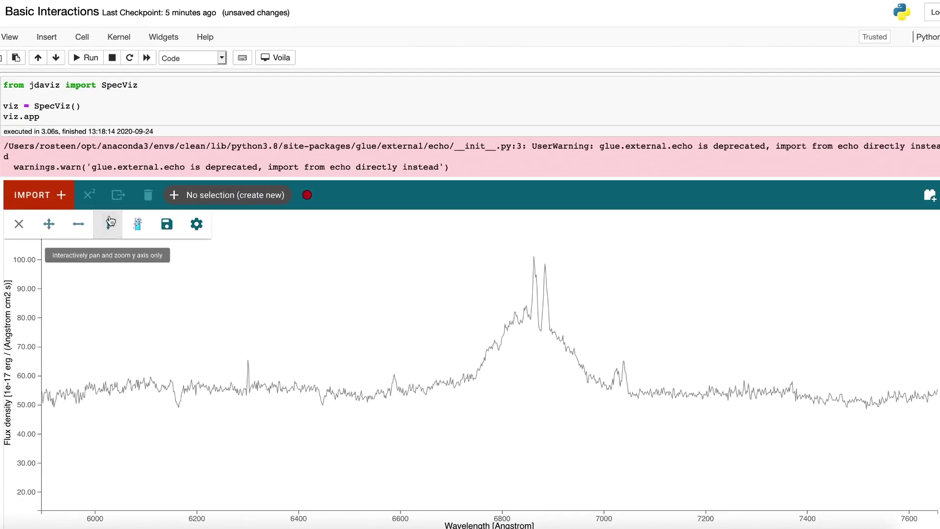
pyautogui.click(19, 224)
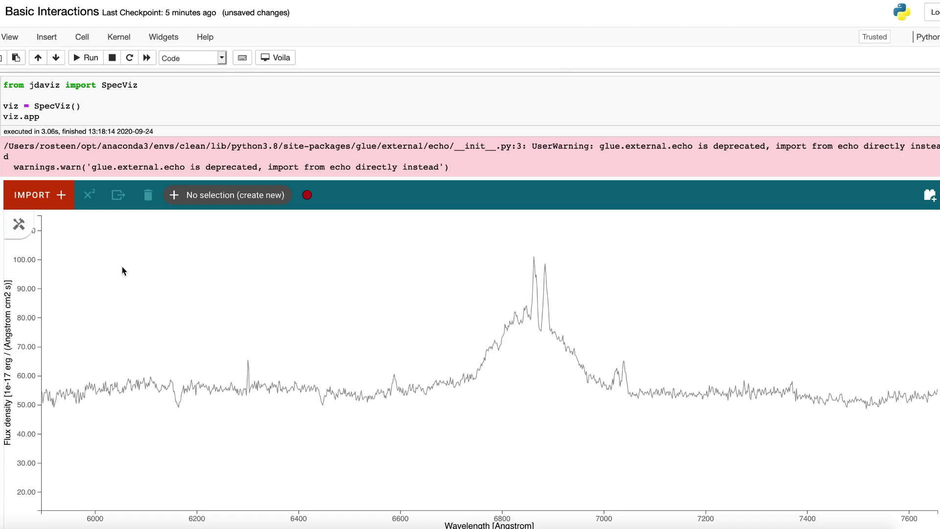
# Keep the subset target at "No selection (create new)" and set the subset combination mode to add
pyautogui.click(240, 199)
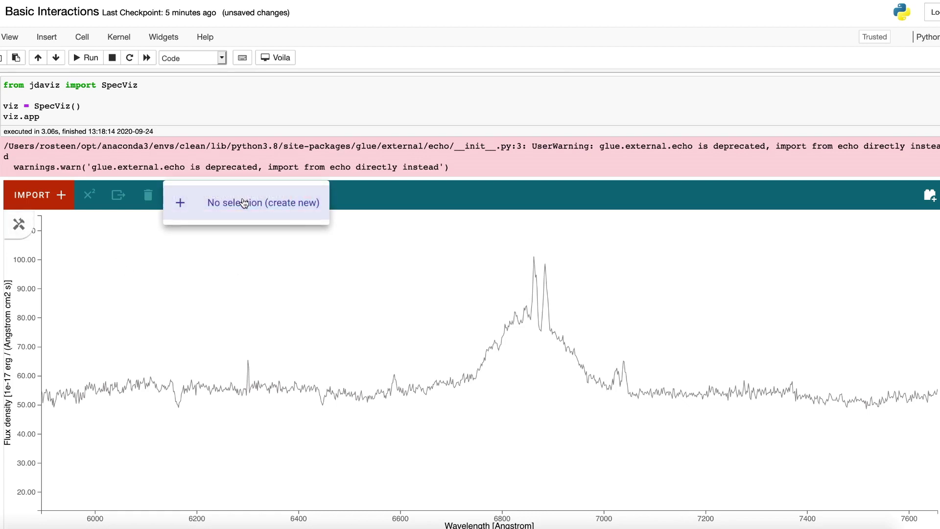
pyautogui.click(387, 195)
pyautogui.click(241, 201)
pyautogui.click(210, 215)
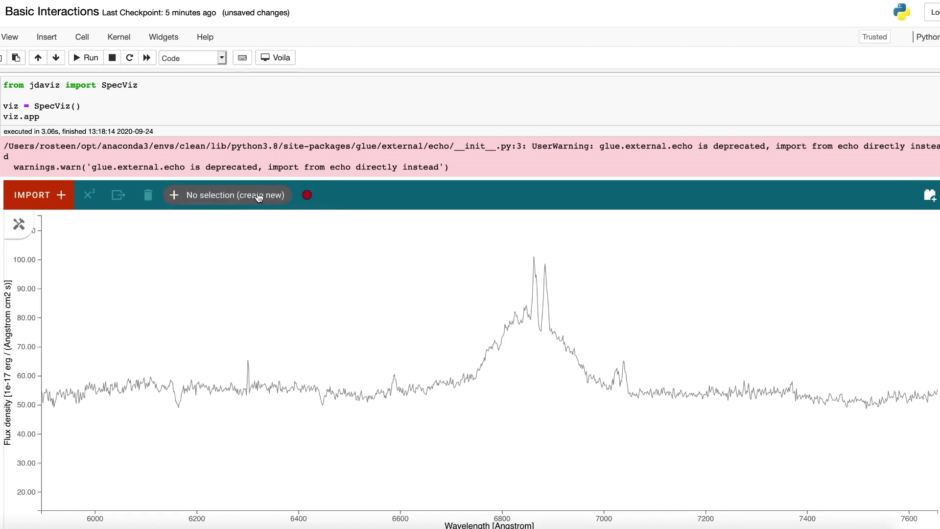
pyautogui.click(307, 195)
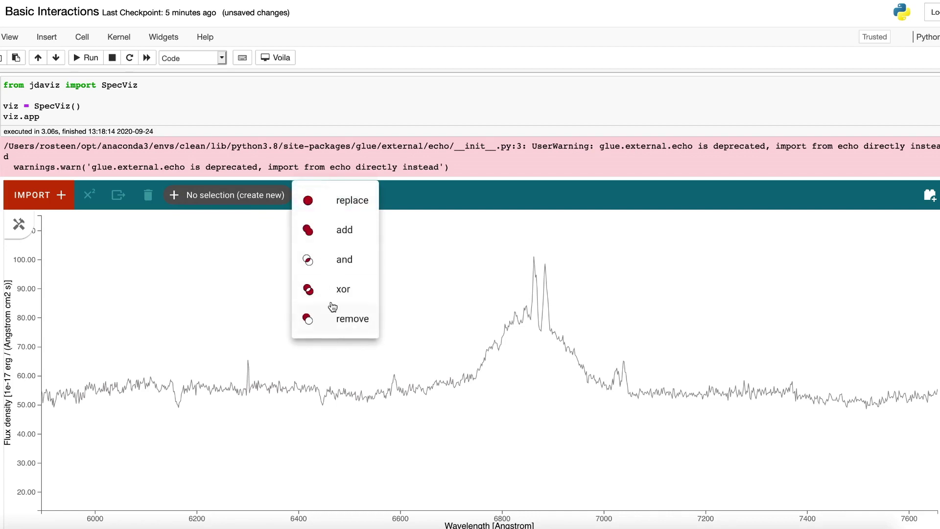
pyautogui.click(344, 231)
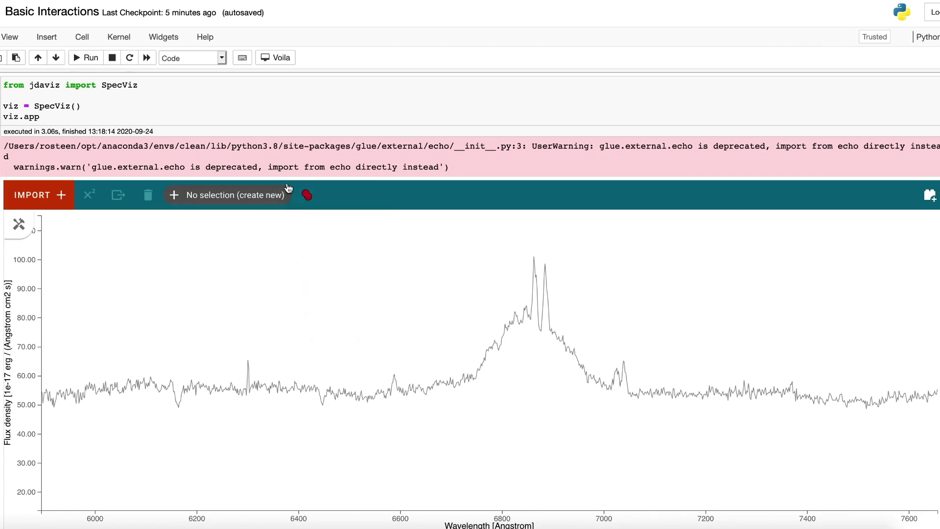
# Create a subset by selecting the wavelength range from about 6500 to 7230 Angstrom, and clear the range highlight
pyautogui.click(20, 226)
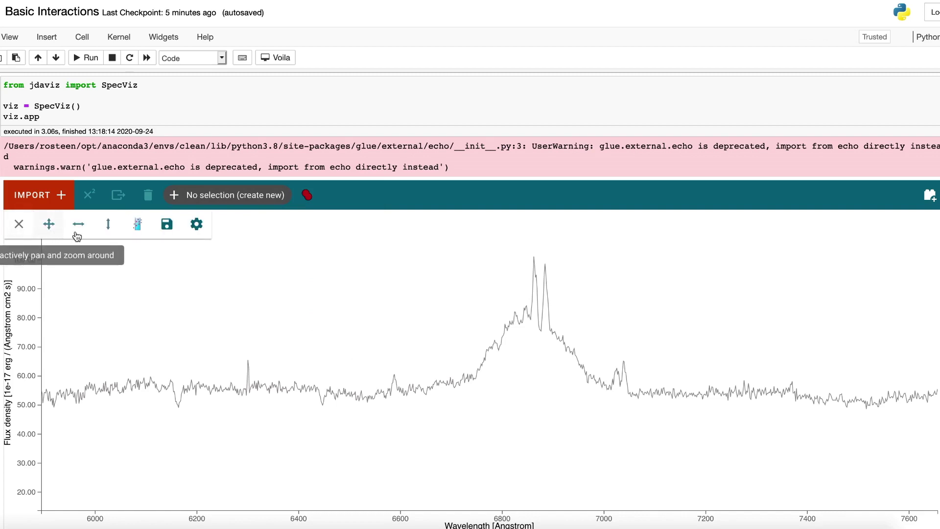
pyautogui.click(139, 225)
pyautogui.moveTo(353, 385); pyautogui.dragTo(631, 398)
pyautogui.moveTo(712, 403); pyautogui.dragTo(720, 403)
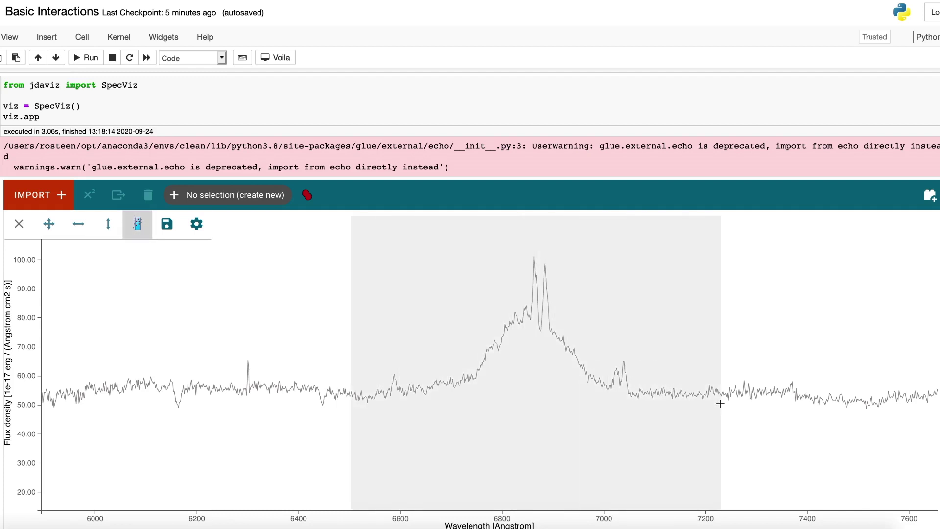
pyautogui.click(18, 225)
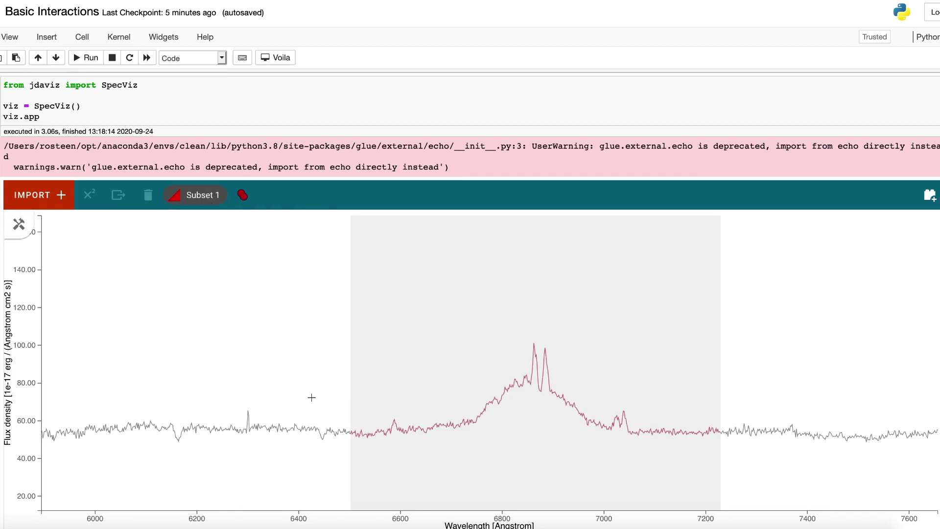
pyautogui.click(433, 428)
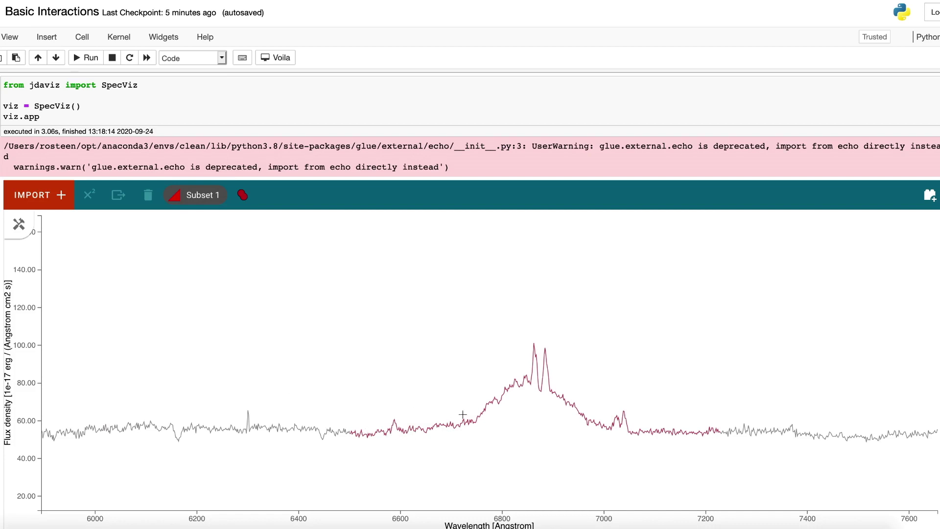
# In remove mode, cut the ranges of about 6850–6900 and 7010–7060 Angstrom out of the subset, and deactivate the selection tool
pyautogui.click(243, 195)
pyautogui.click(268, 316)
pyautogui.click(22, 224)
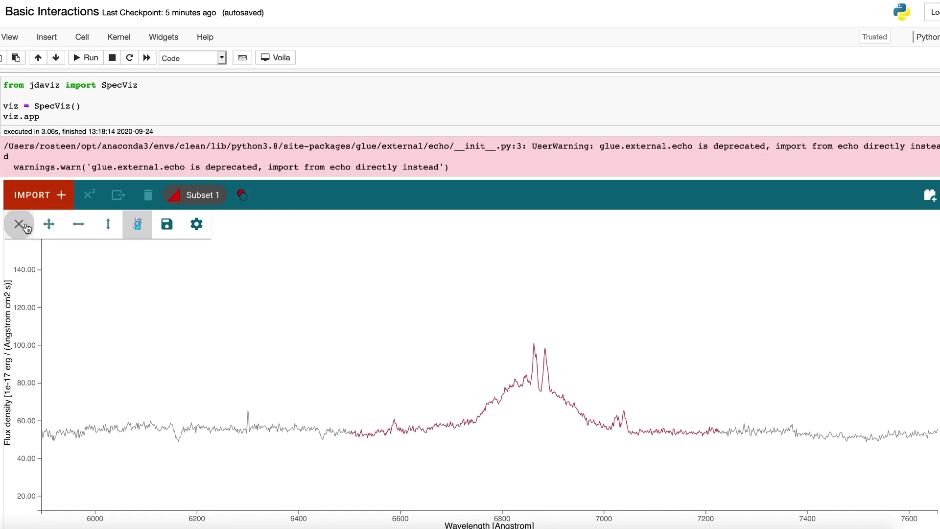
pyautogui.click(18, 219)
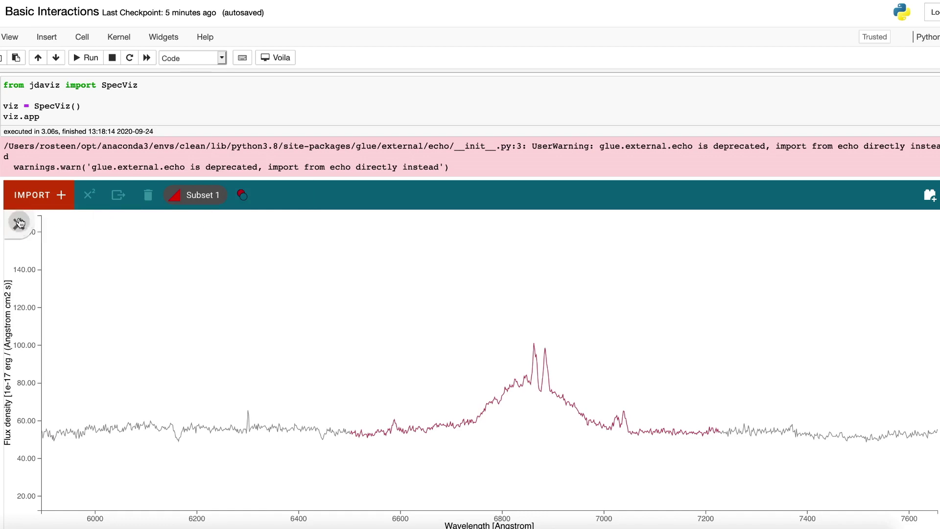
pyautogui.moveTo(529, 389); pyautogui.dragTo(552, 397)
pyautogui.moveTo(608, 437); pyautogui.dragTo(633, 436)
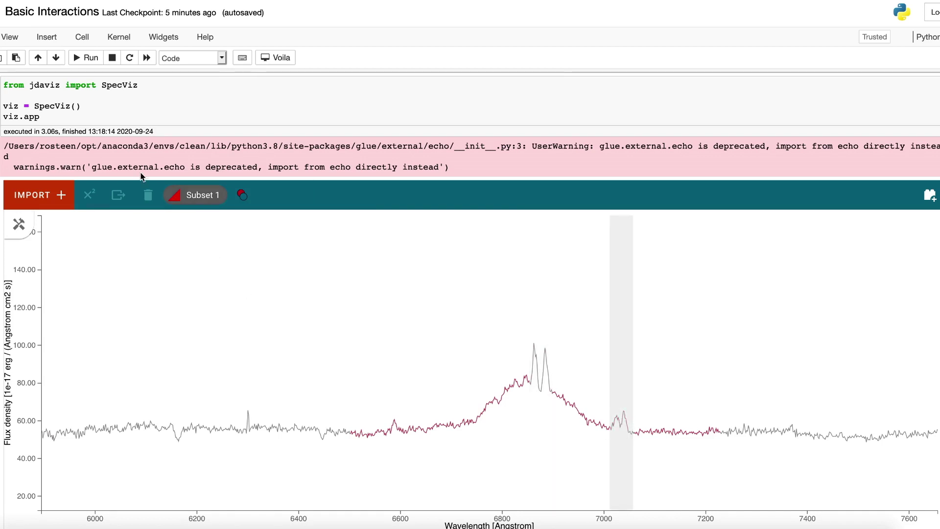
pyautogui.click(19, 224)
pyautogui.click(137, 224)
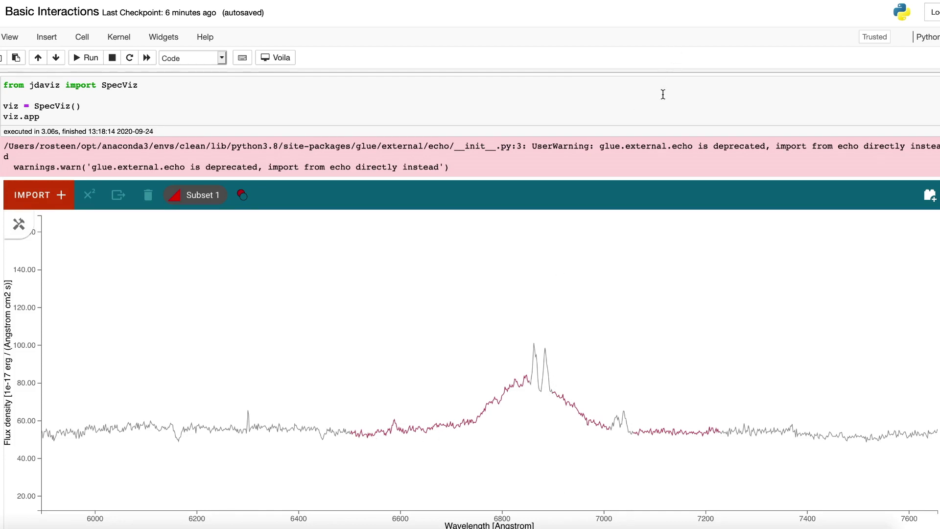
# Open the Model Fitting plugin, widen its area, and choose Subset 1 as the data to fit
pyautogui.scroll(-3, 663, 94)
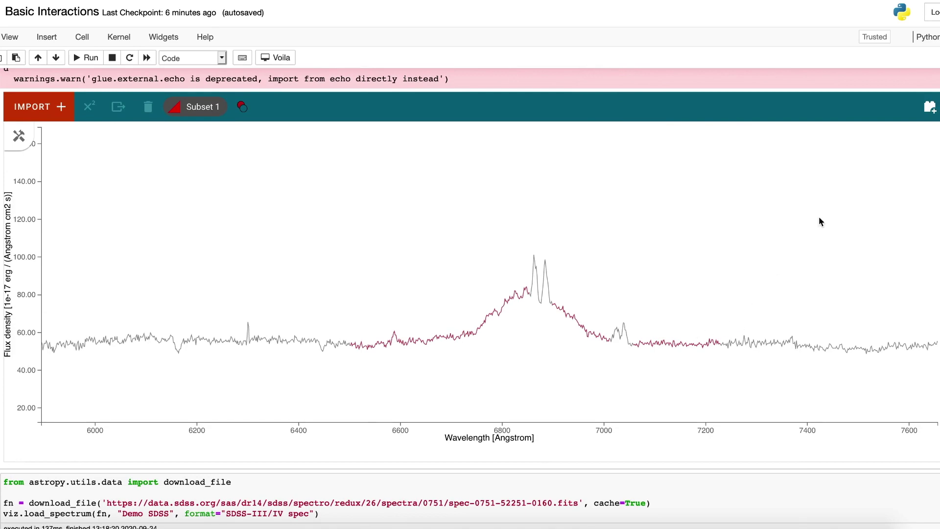
pyautogui.click(931, 109)
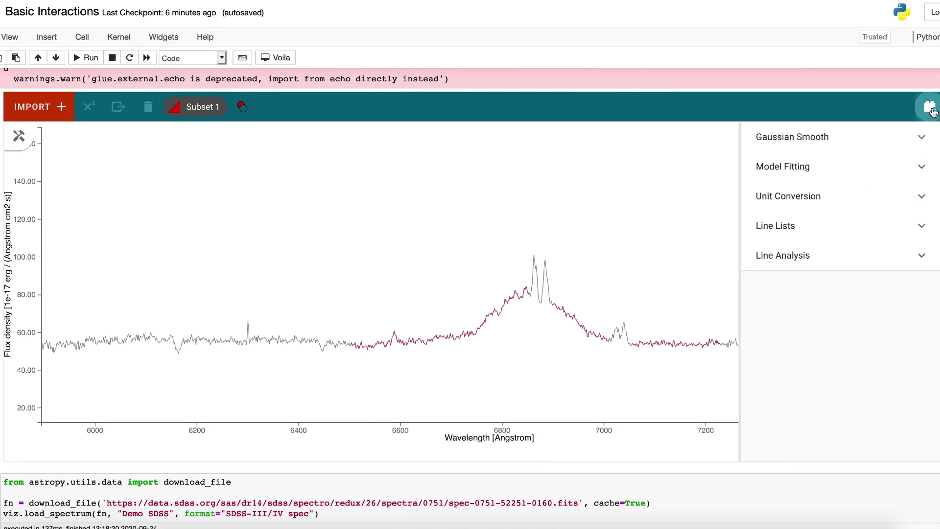
pyautogui.click(786, 172)
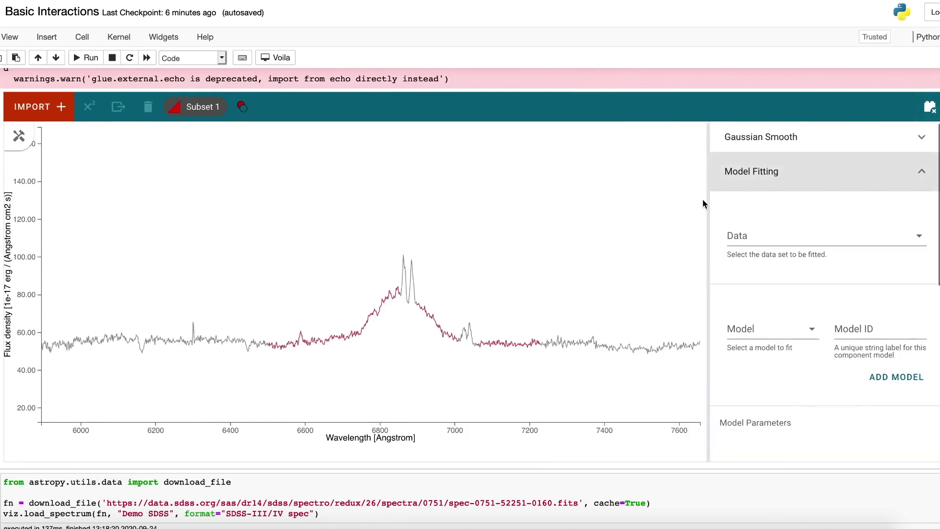
pyautogui.moveTo(707, 208); pyautogui.dragTo(595, 205)
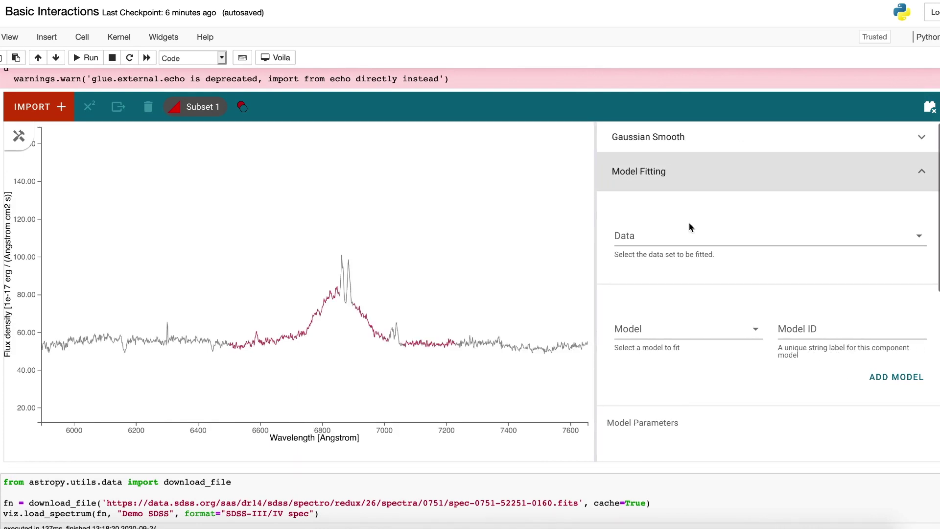
pyautogui.click(761, 238)
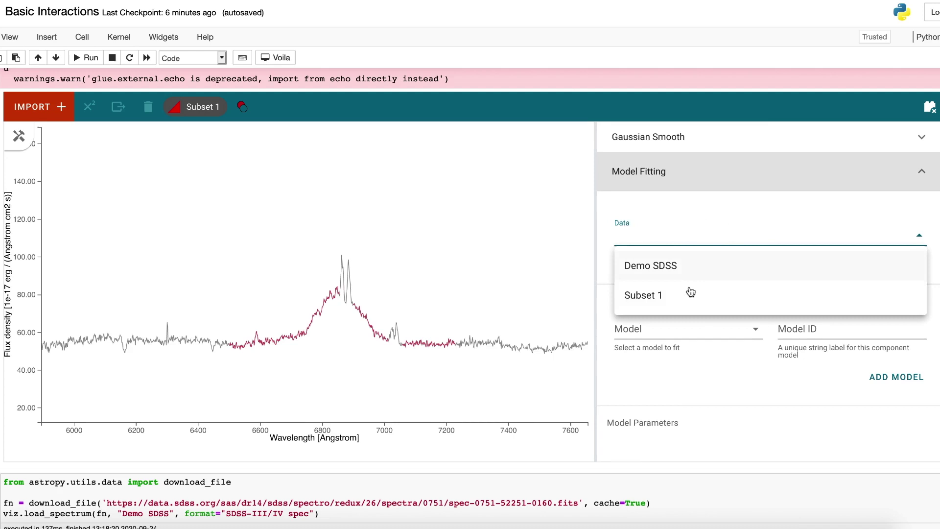
pyautogui.click(679, 298)
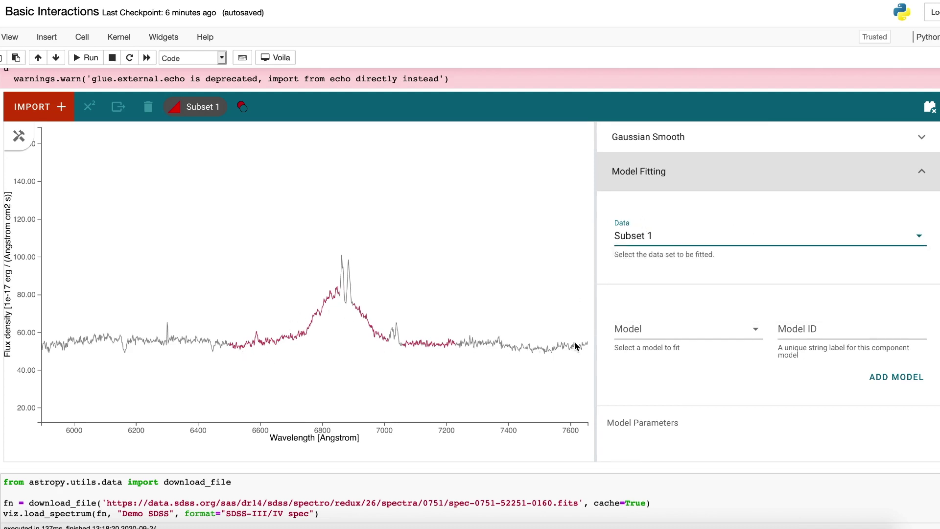
# Add a Const1D model component with the model ID C
pyautogui.scroll(-1, 699, 271)
pyautogui.click(684, 296)
pyautogui.click(655, 326)
pyautogui.click(812, 293)
pyautogui.write('C')
pyautogui.click(902, 346)
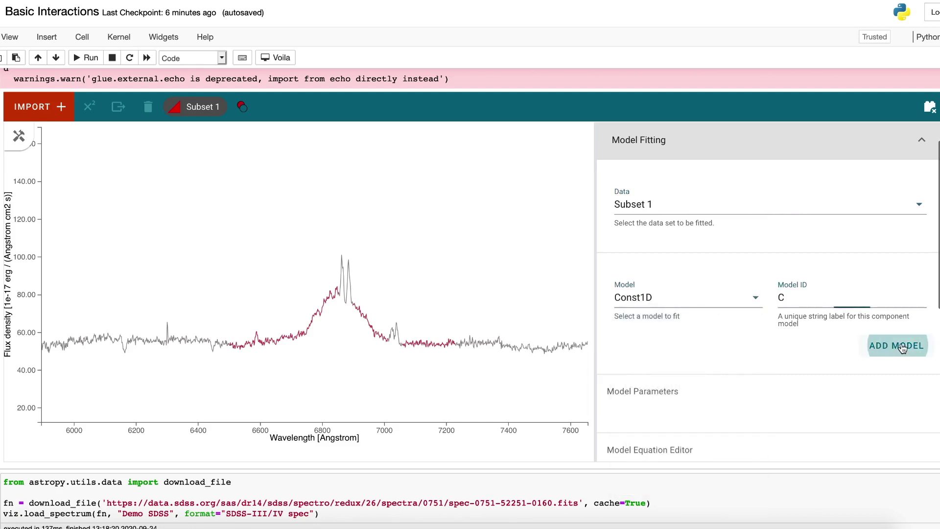
# Add a Gaussian1D model component with the model ID G
pyautogui.scroll(-1, 815, 299)
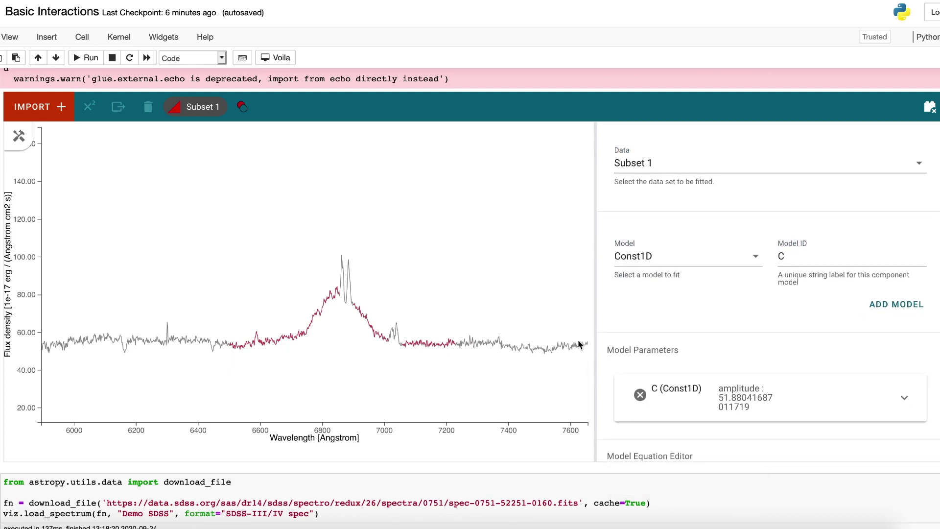
pyautogui.click(685, 256)
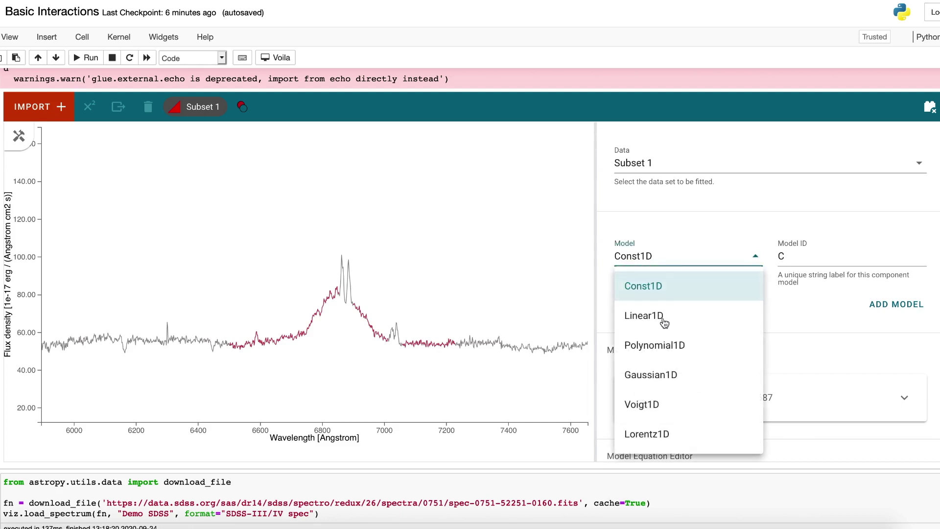
pyautogui.click(668, 373)
pyautogui.moveTo(795, 259); pyautogui.dragTo(754, 263)
pyautogui.write('G')
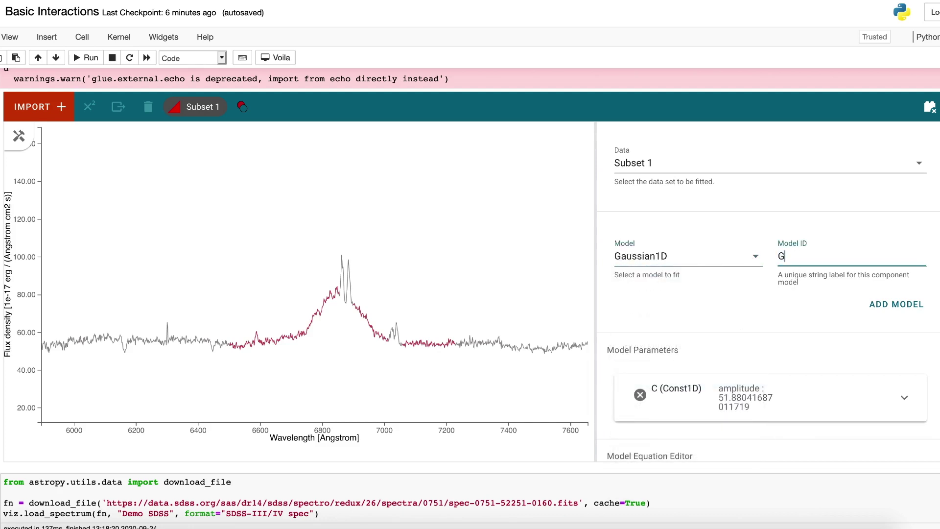
pyautogui.click(898, 305)
pyautogui.scroll(-4, 792, 247)
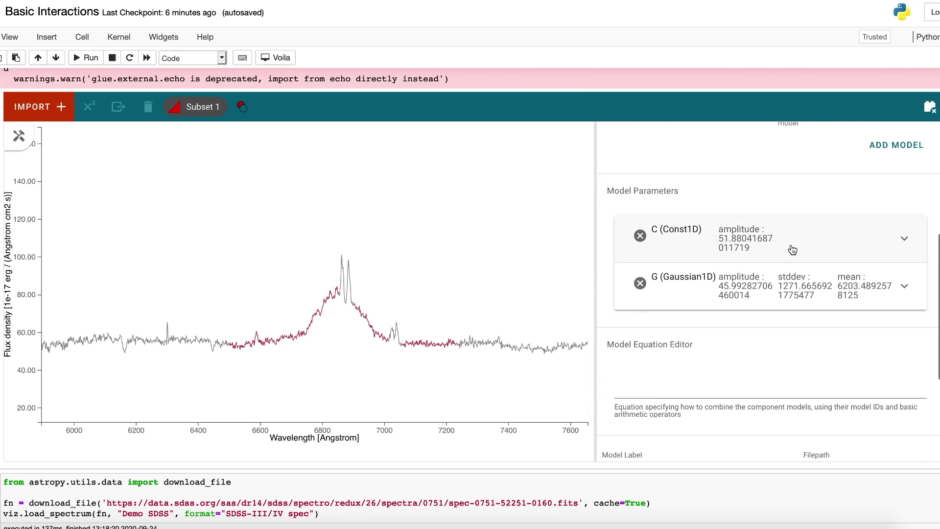
# Set the initial parameters of Gaussian component G to a stddev of 50 and a mean of 6850 Angstrom
pyautogui.scroll(1, 793, 250)
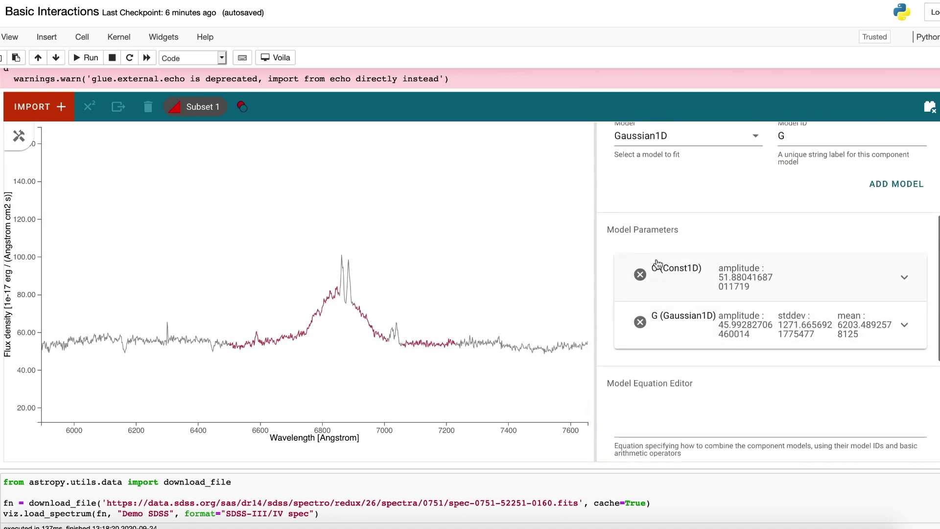
pyautogui.click(901, 334)
pyautogui.scroll(-3, 877, 289)
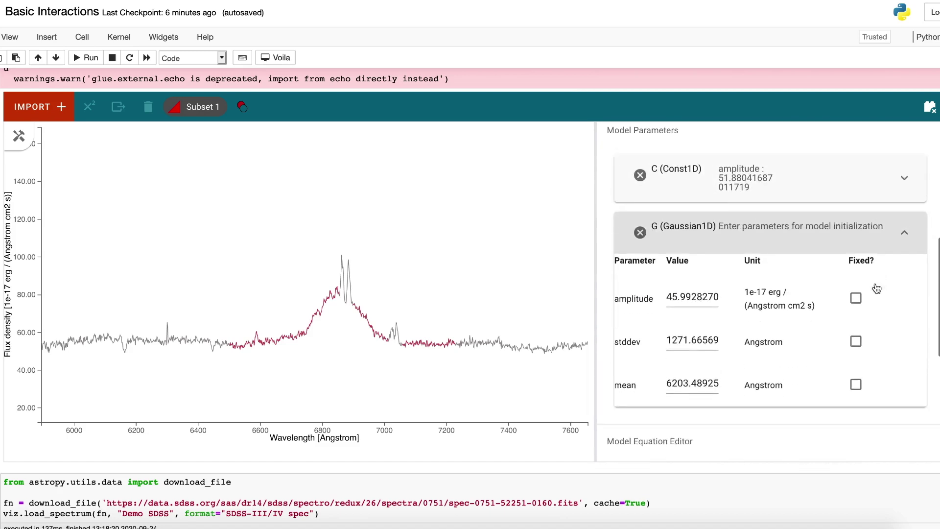
pyautogui.tripleClick(682, 317)
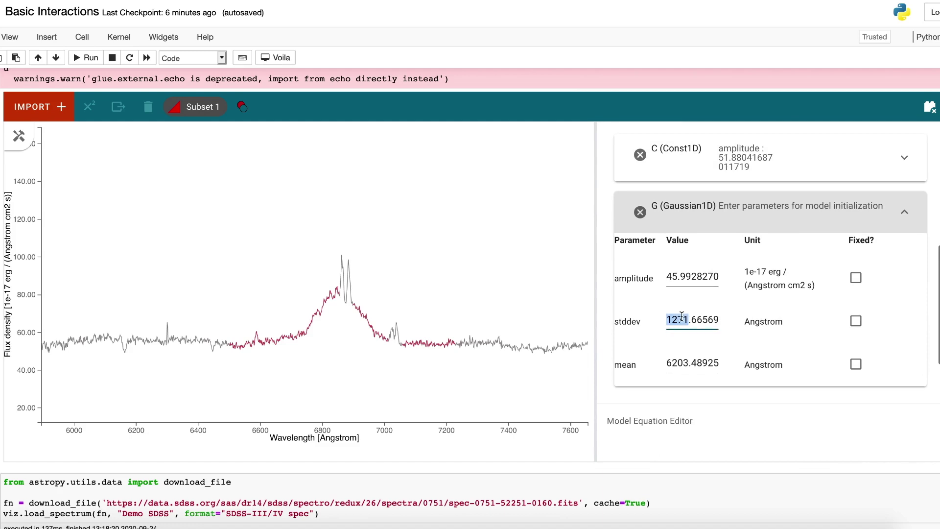
pyautogui.press('BackSpace')
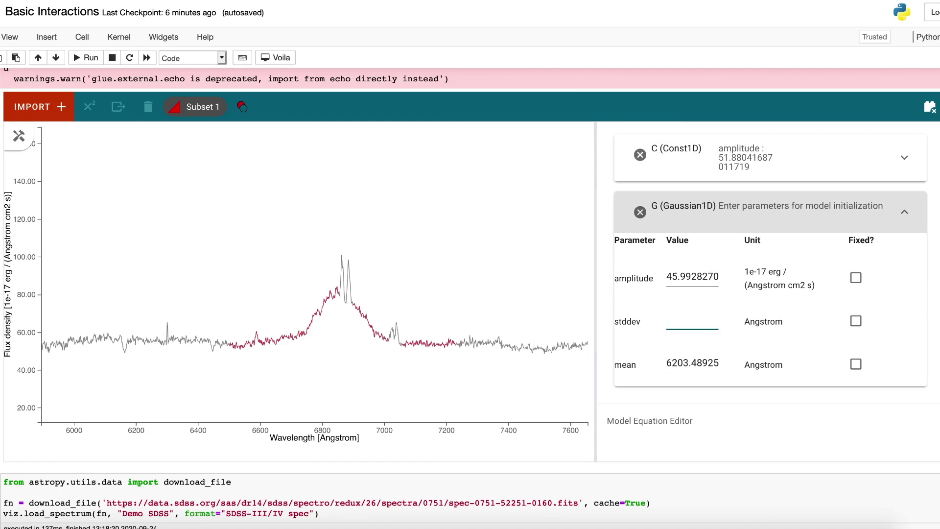
pyautogui.moveTo(667, 363); pyautogui.dragTo(703, 365)
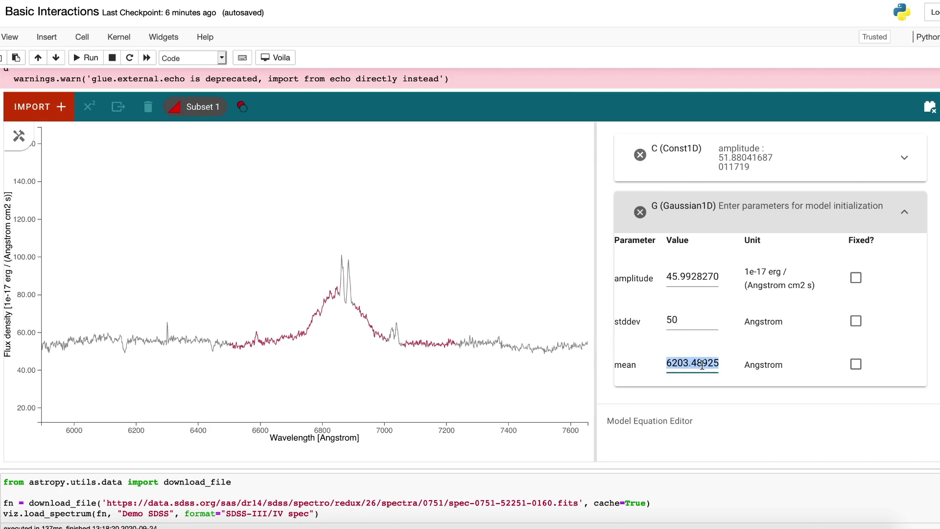
pyautogui.write('6850')
pyautogui.click(904, 212)
# Enter C+G as the model equation and run the fit, keeping the model label Model
pyautogui.click(689, 311)
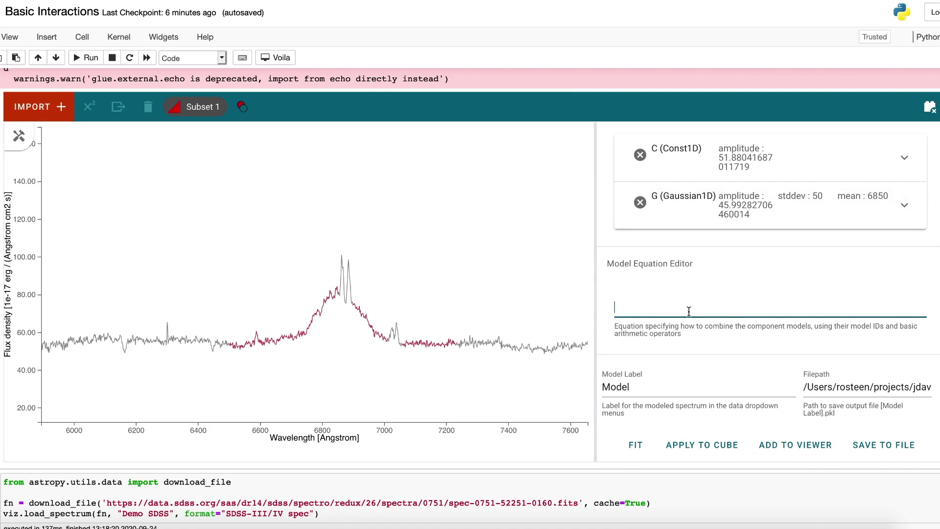
pyautogui.write('C+G')
pyautogui.doubleClick(658, 386)
pyautogui.click(639, 389)
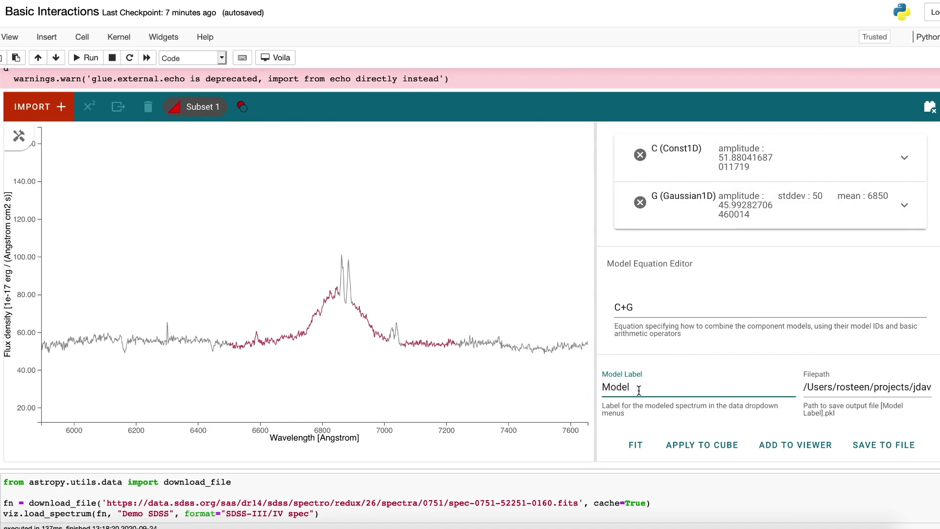
pyautogui.scroll(-1, 640, 390)
pyautogui.click(636, 413)
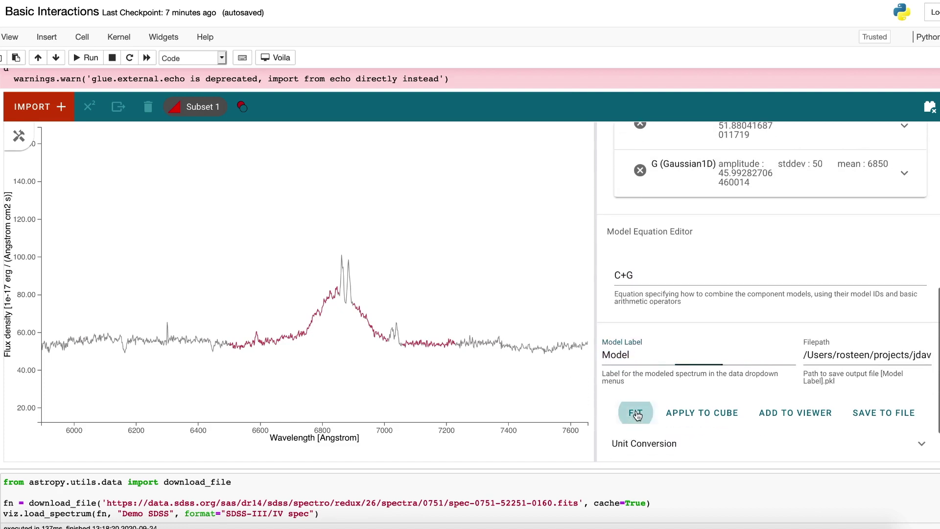
# Review the fitted parameters of Gaussian component G and add the fitted model to the viewer
pyautogui.scroll(1, 773, 271)
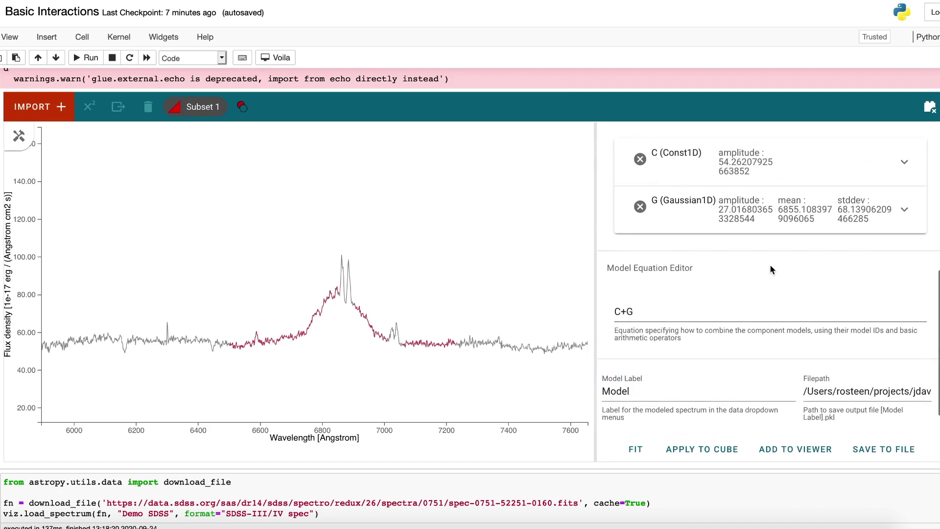
pyautogui.click(905, 214)
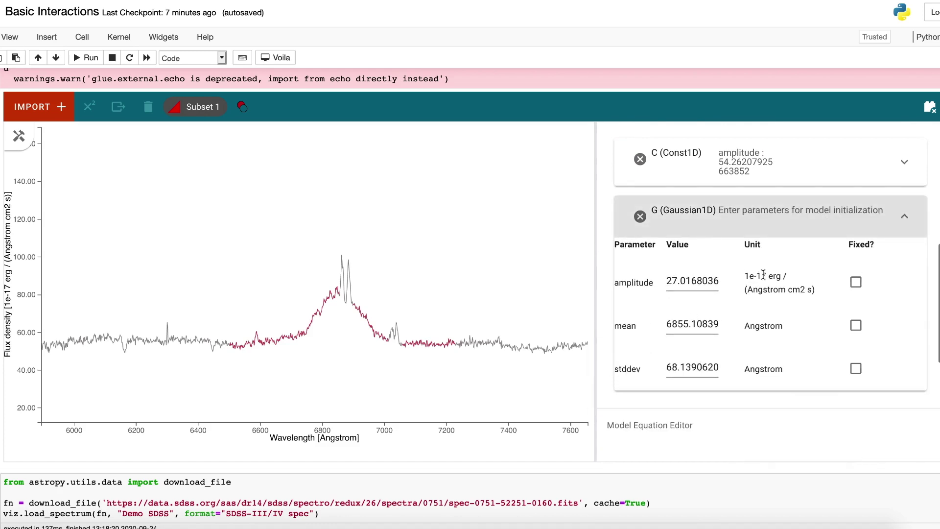
pyautogui.click(907, 218)
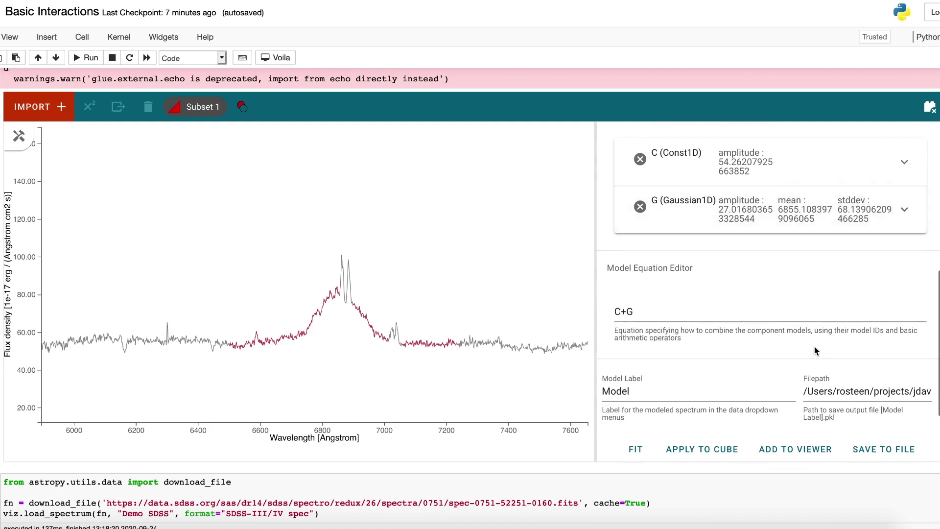
pyautogui.scroll(-2, 804, 422)
pyautogui.click(803, 422)
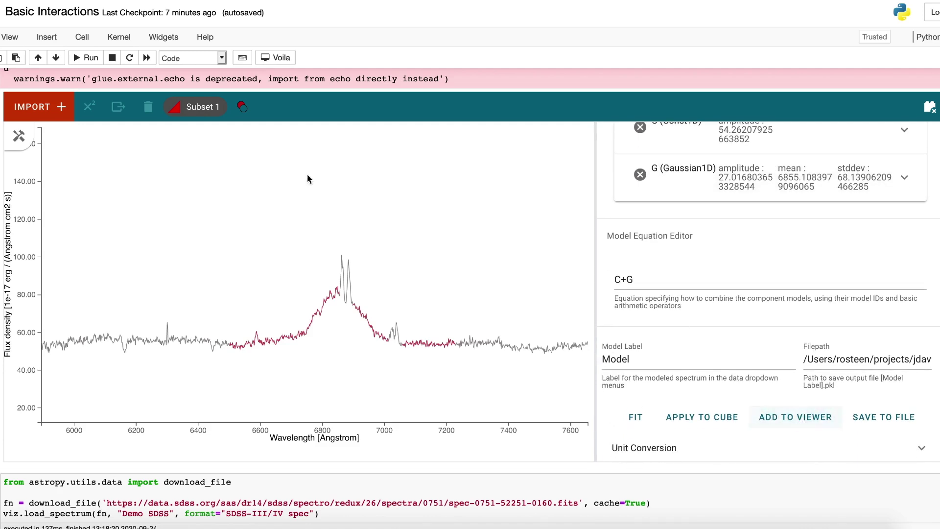
# Show the Model data set in the spectrum plot and close the plot settings
pyautogui.moveTo(18, 136)
pyautogui.click(196, 136)
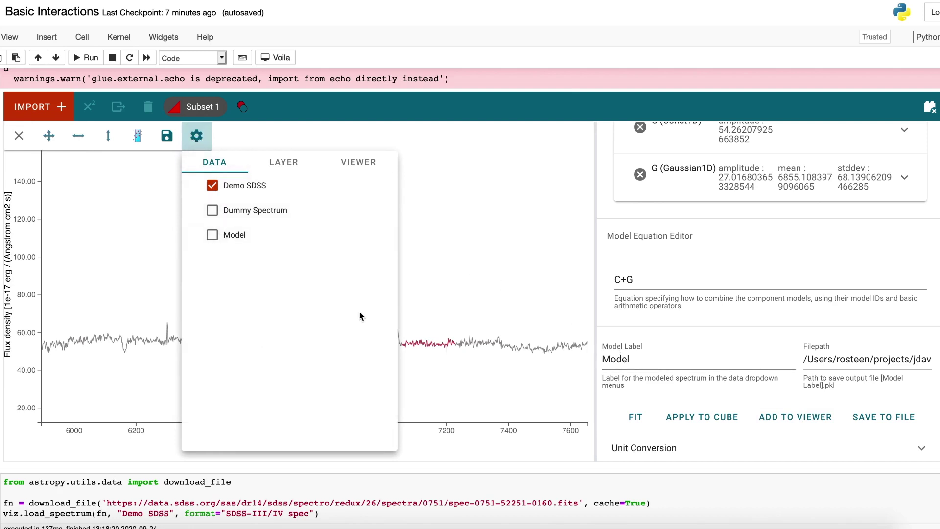
pyautogui.click(212, 235)
pyautogui.click(186, 144)
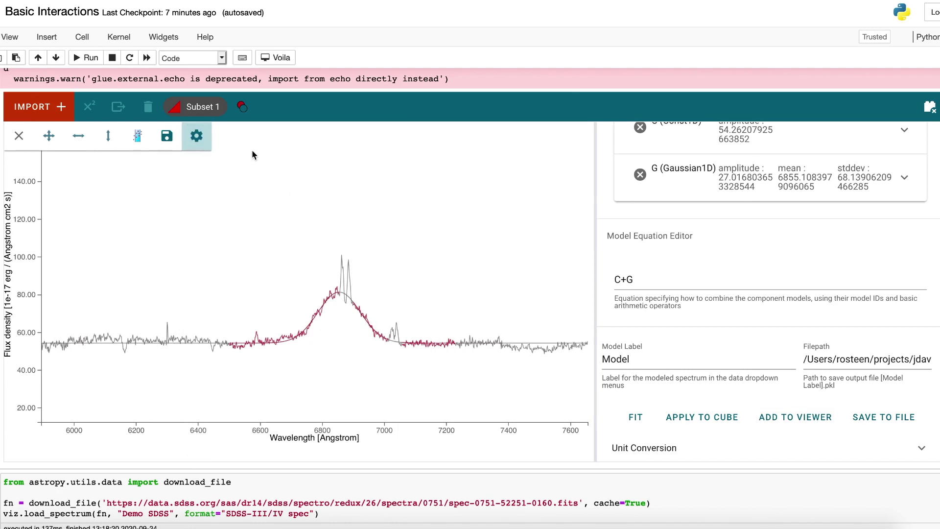
pyautogui.click(204, 147)
pyautogui.click(201, 140)
# Hide the plugin area and export the plot as a PNG opened in Preview, closing the image after viewing it
pyautogui.click(932, 108)
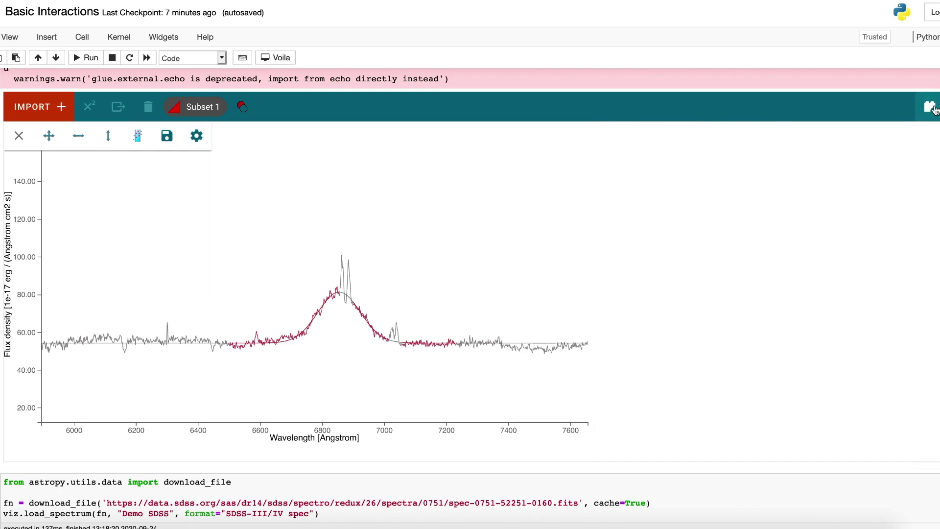
pyautogui.click(167, 139)
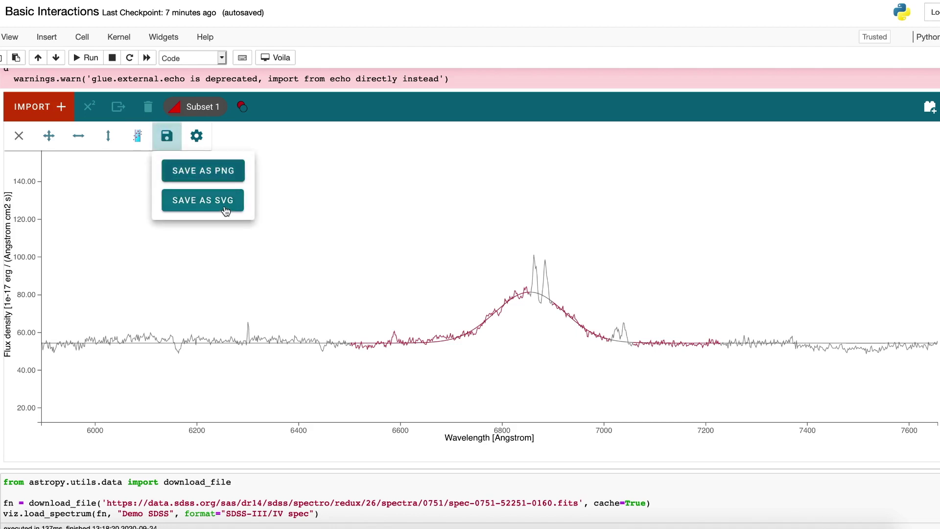
pyautogui.click(236, 171)
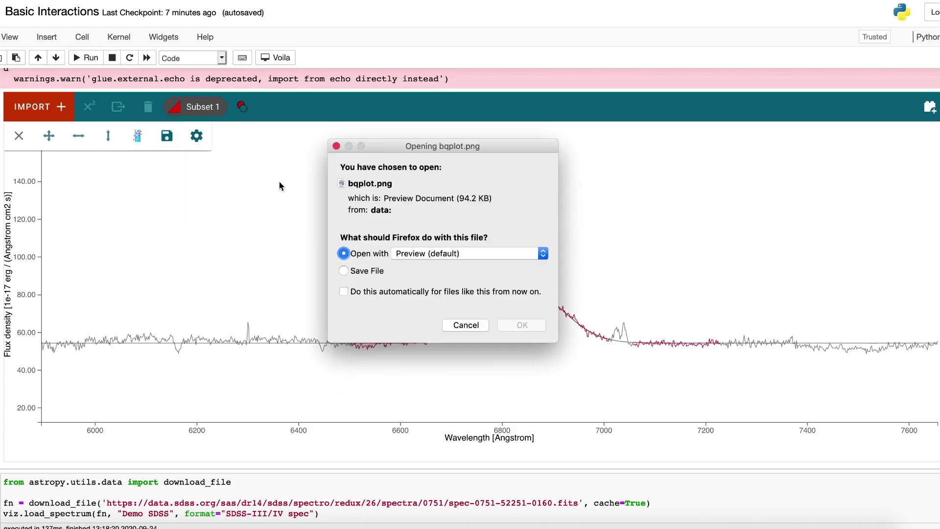
pyautogui.click(522, 325)
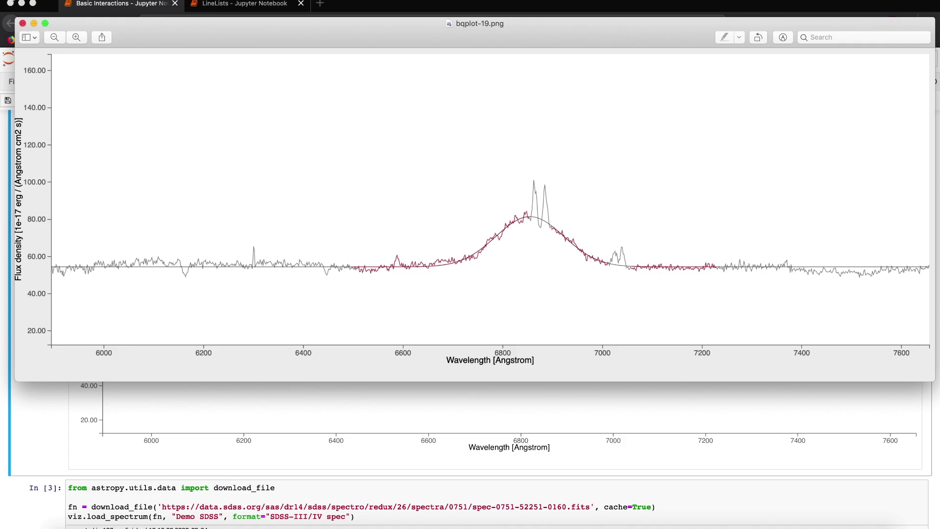
pyautogui.click(22, 24)
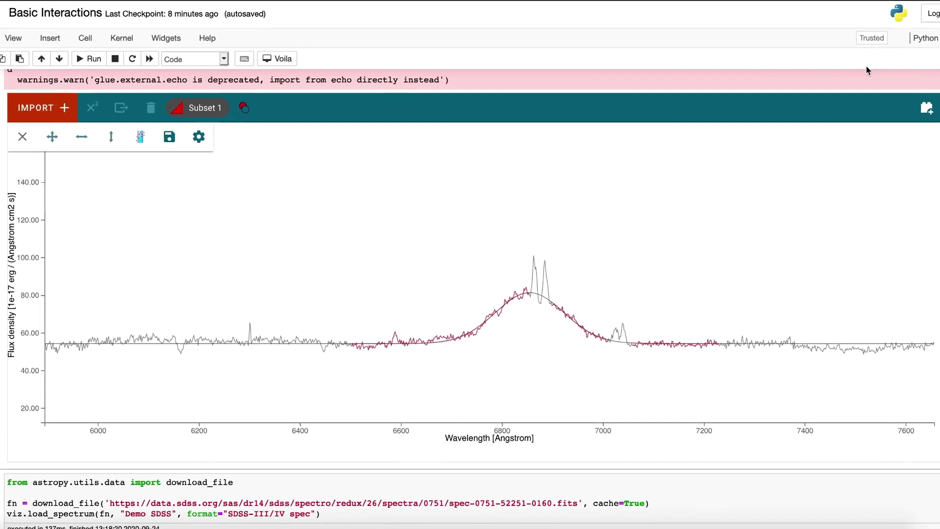
# Show the plugin area again and prepare a range selection for a new subset in add mode
pyautogui.click(926, 107)
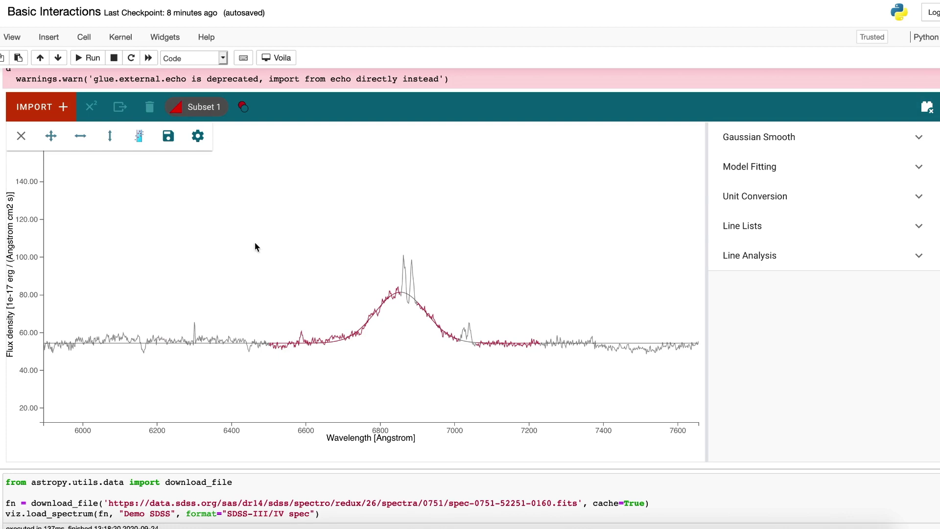
pyautogui.click(139, 136)
pyautogui.click(197, 113)
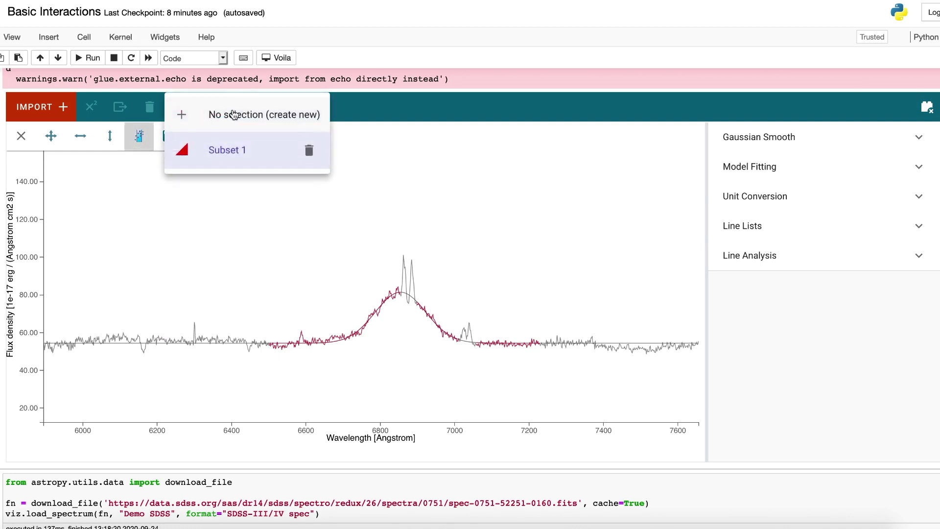
pyautogui.click(228, 113)
pyautogui.click(308, 109)
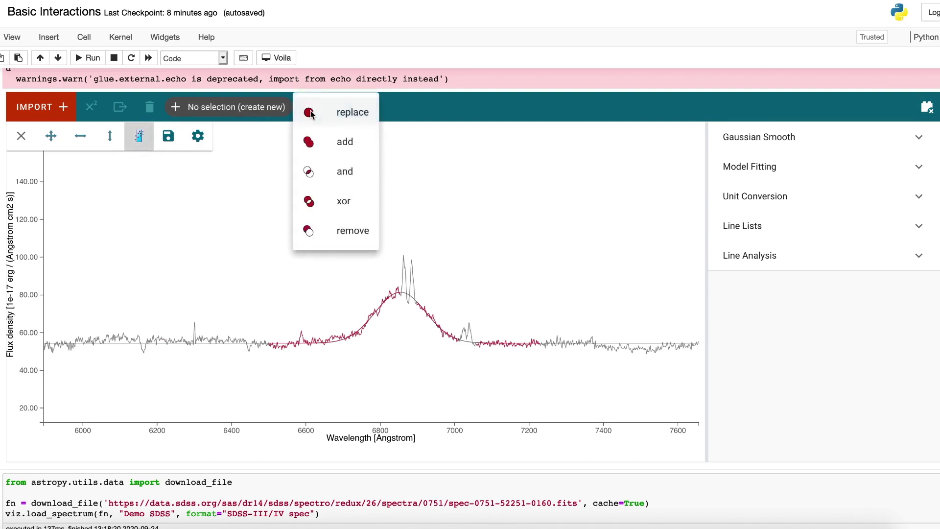
pyautogui.click(333, 141)
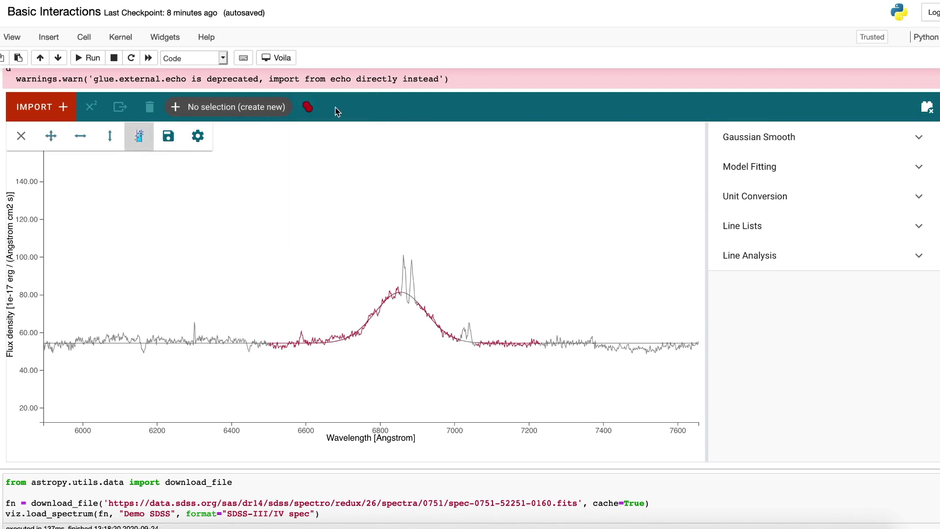
# Hide the Model data set from the spectrum plot and close the plot settings
pyautogui.click(139, 136)
pyautogui.click(198, 137)
pyautogui.click(214, 235)
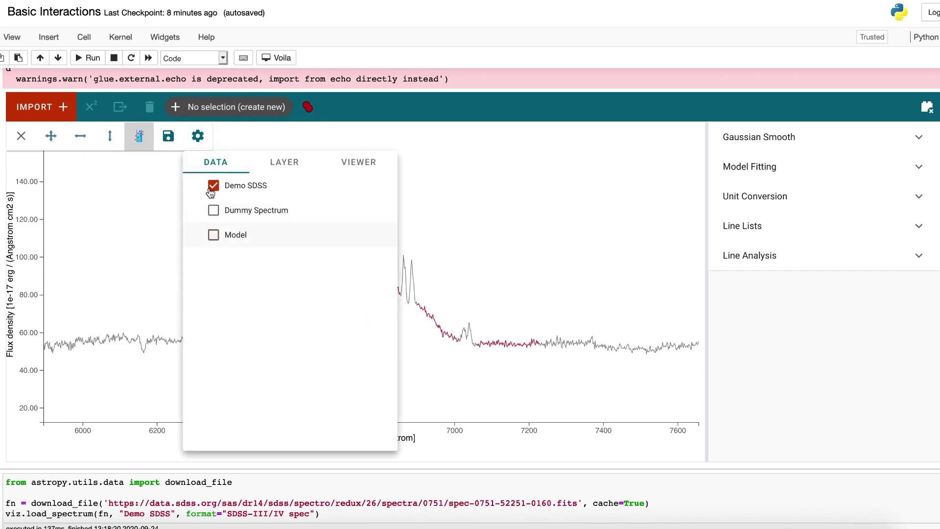
pyautogui.click(198, 138)
# Create a continuum subset from the ranges of about 6050–6590 and 7100–7590 Angstrom, and deactivate the selection tool
pyautogui.moveTo(101, 339); pyautogui.dragTo(302, 349)
pyautogui.moveTo(491, 357); pyautogui.dragTo(674, 361)
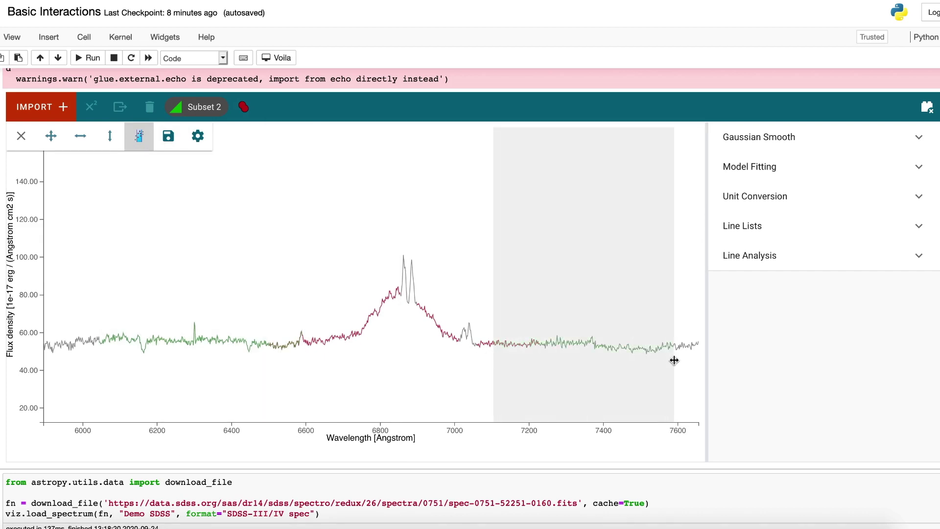
pyautogui.click(140, 136)
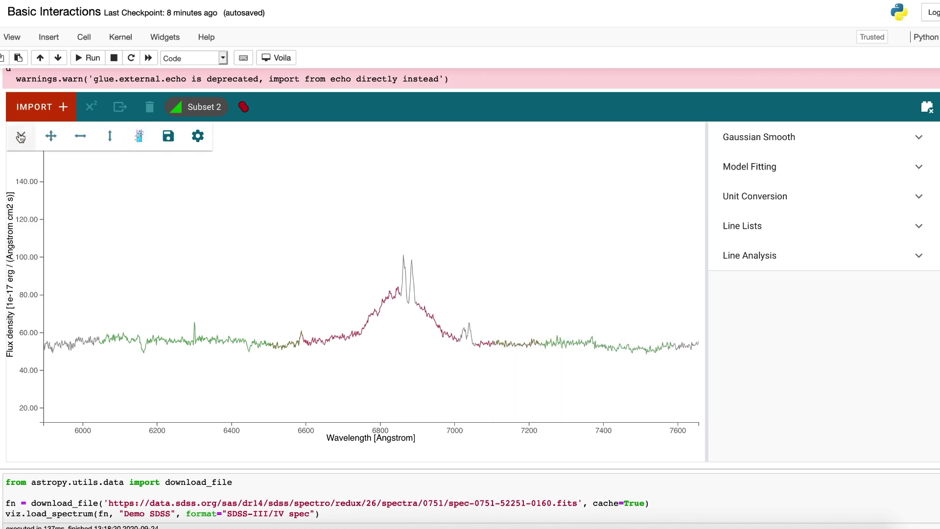
# Open the Model Fitting plugin and choose Subset 2 as the data to fit
pyautogui.click(846, 173)
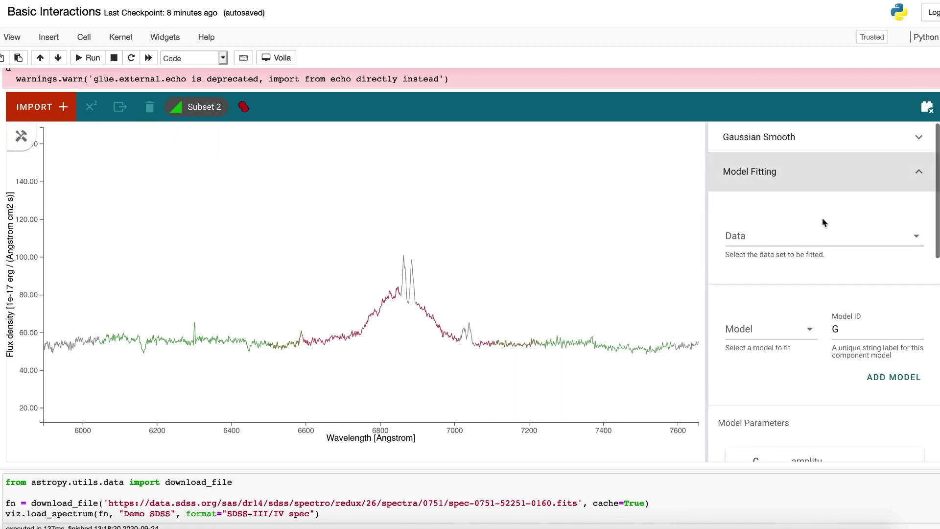
pyautogui.scroll(-1, 857, 240)
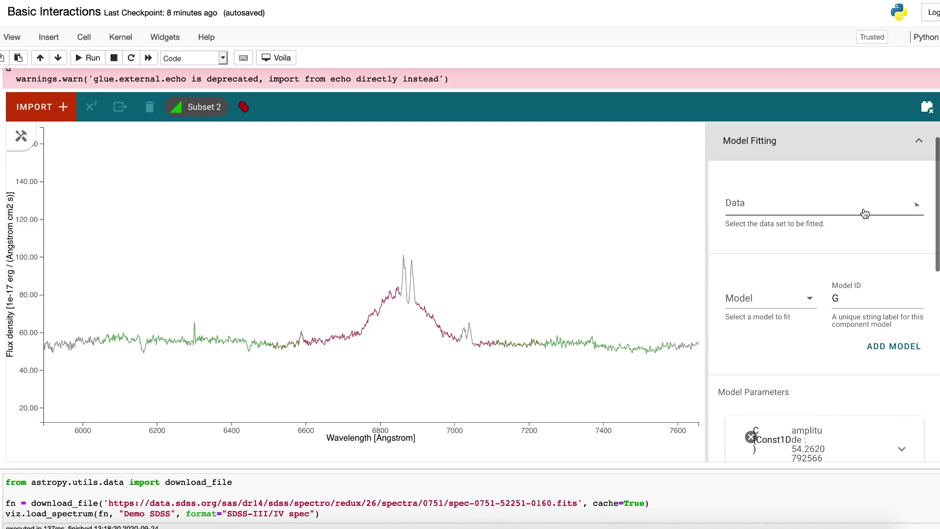
pyautogui.click(866, 214)
pyautogui.click(793, 304)
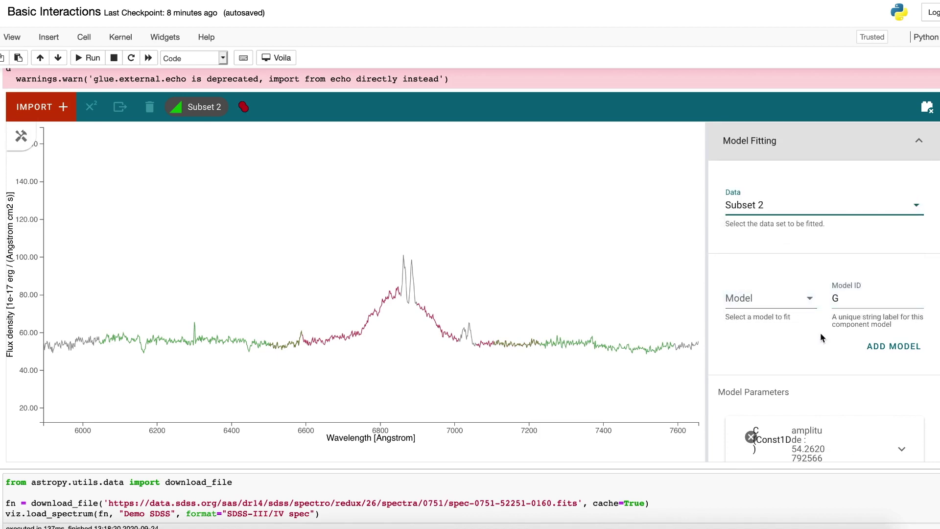
# Set the model equation to C, fit it to the chosen subset, and add the fitted model to the viewer
pyautogui.scroll(-3, 821, 337)
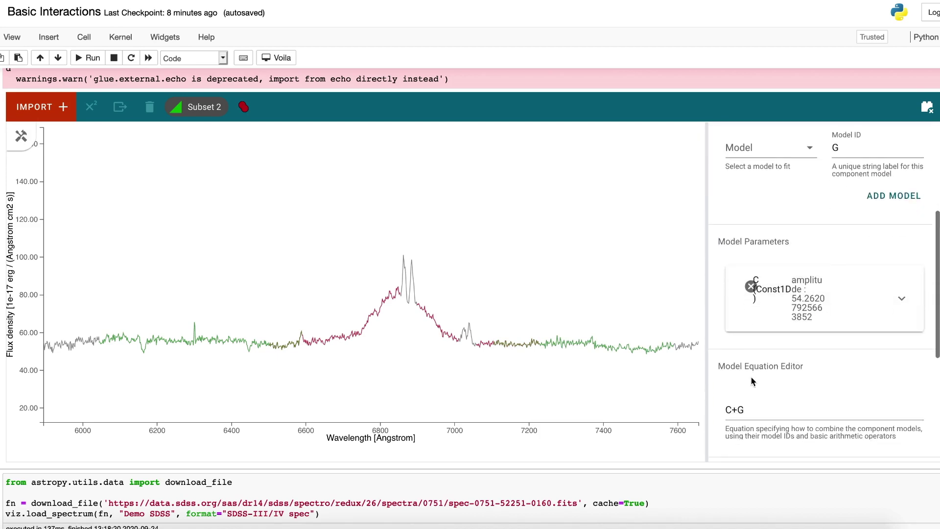
pyautogui.click(753, 390)
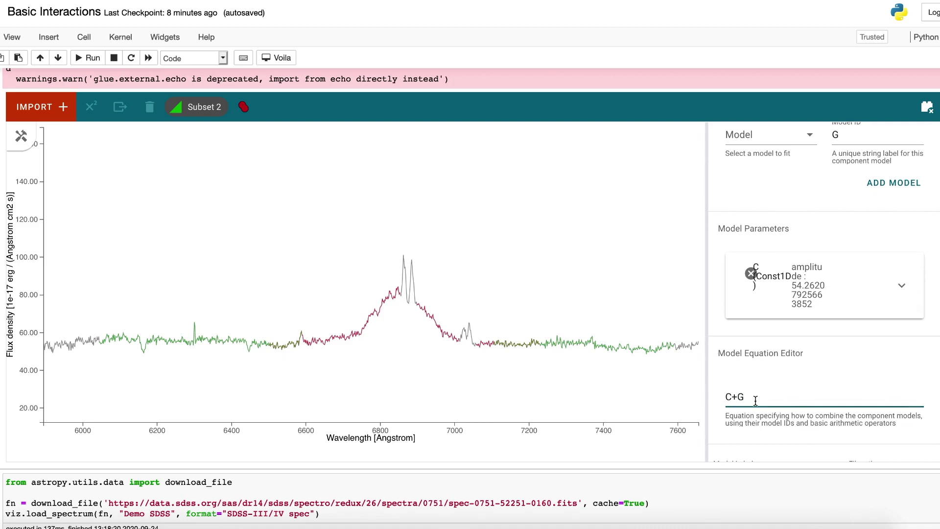
pyautogui.scroll(-3, 823, 343)
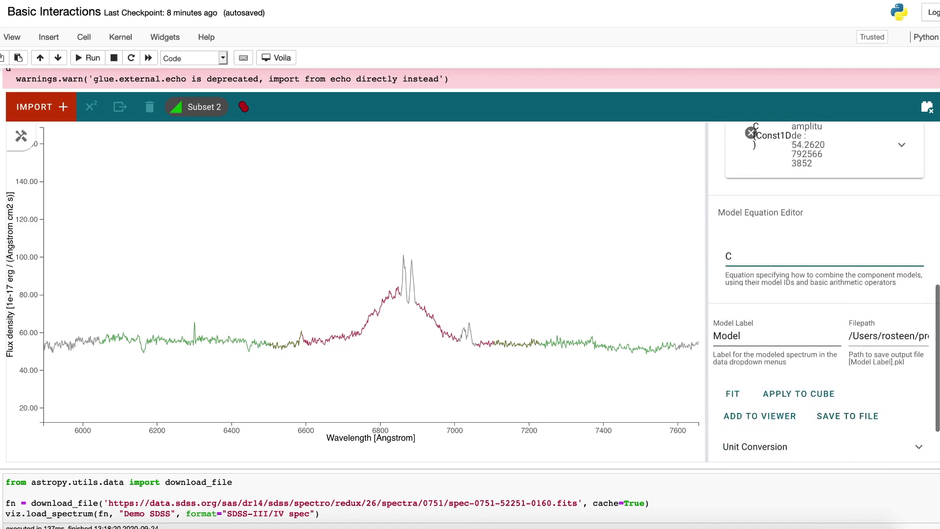
pyautogui.click(733, 394)
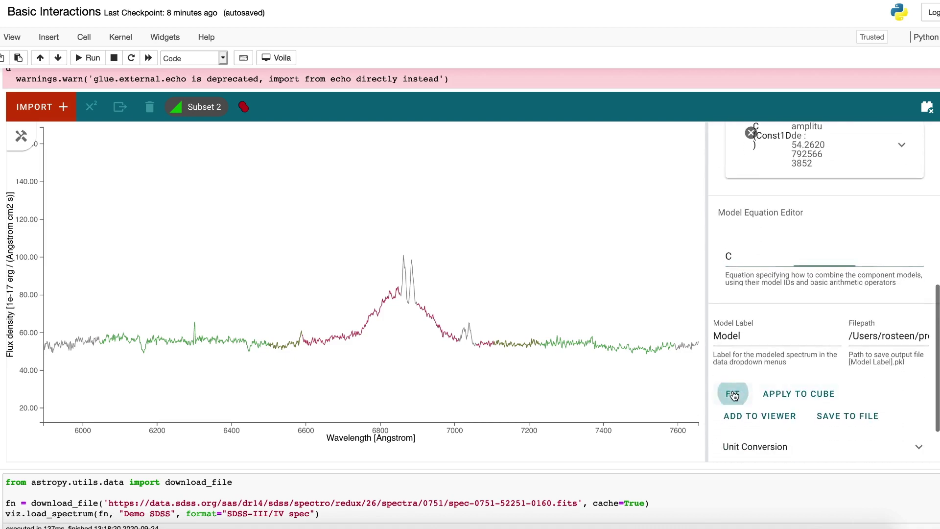
pyautogui.click(778, 419)
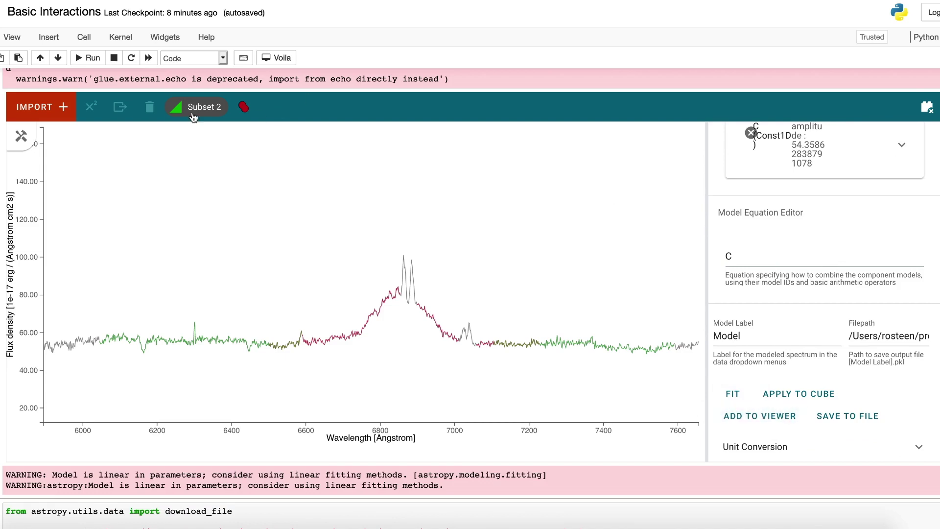
# Show the Model data set in the spectrum plot and close the plot settings
pyautogui.moveTo(21, 136)
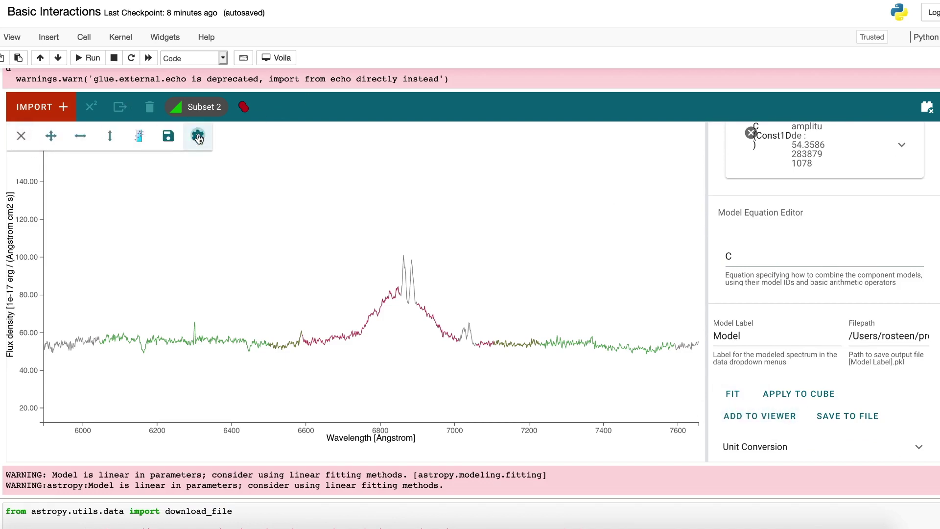
pyautogui.click(198, 137)
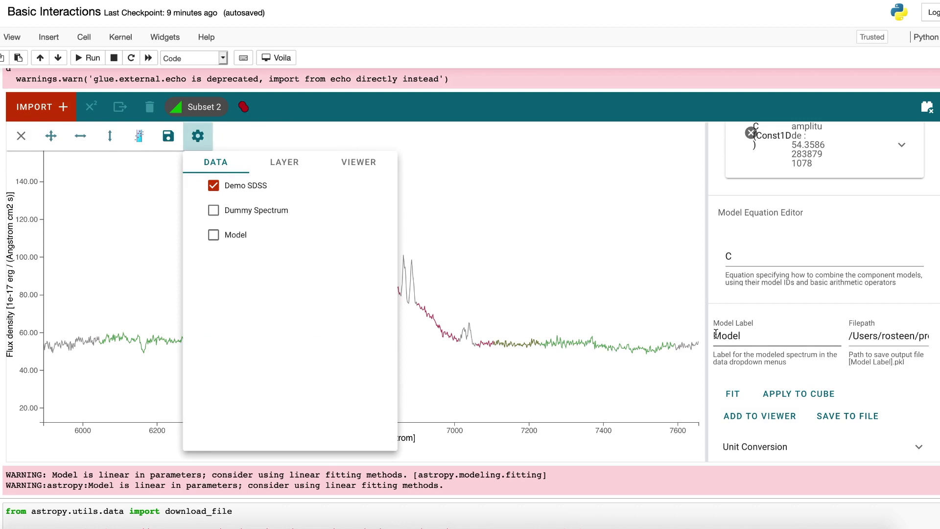
pyautogui.click(214, 235)
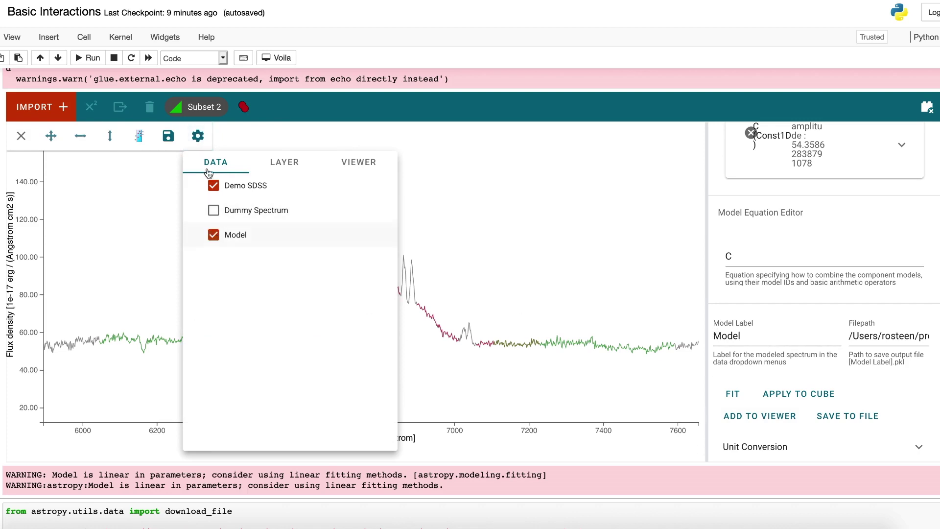
pyautogui.click(197, 136)
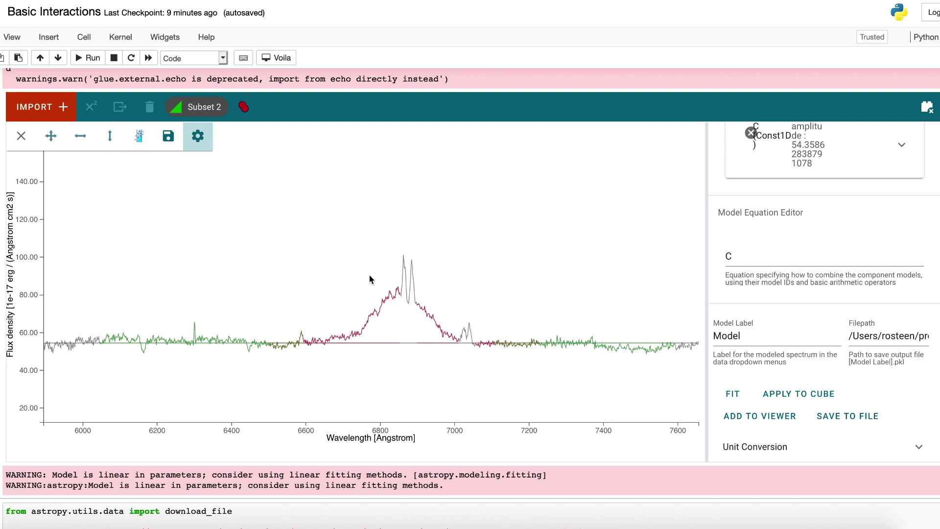
# Delete Subset 2, then collapse the Model Fitting plugin and hide the plugin area
pyautogui.click(198, 107)
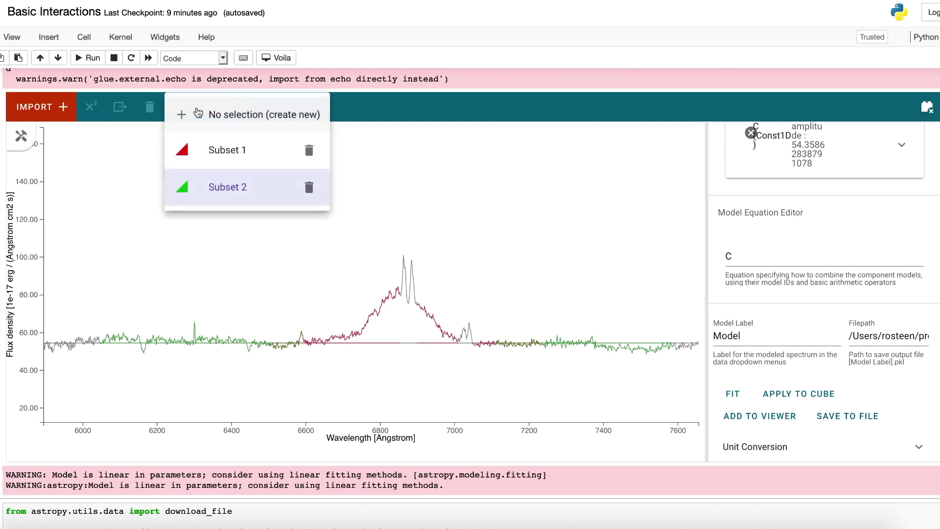
pyautogui.click(310, 187)
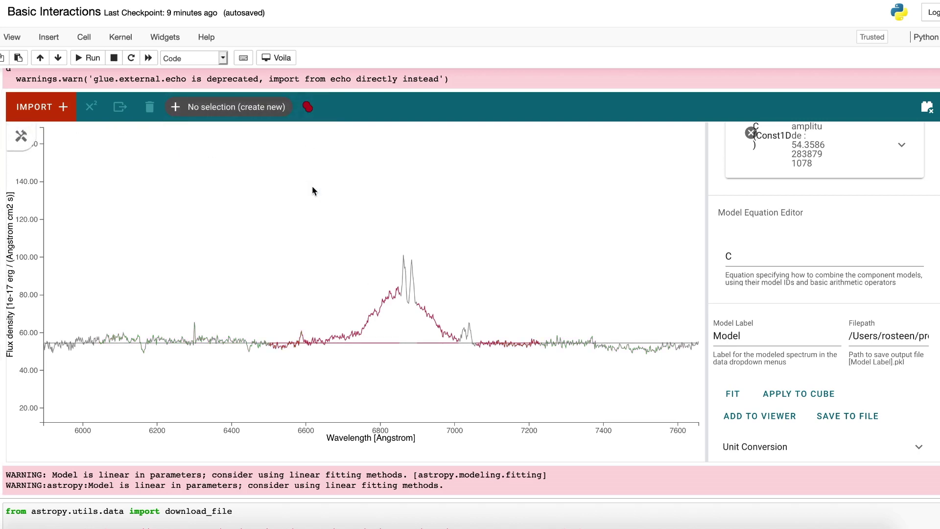
pyautogui.scroll(6, 899, 217)
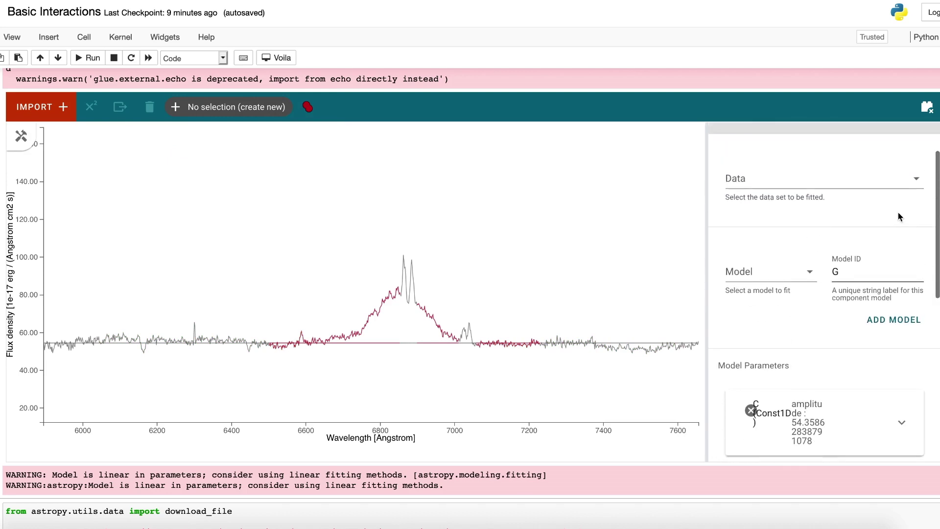
pyautogui.click(918, 167)
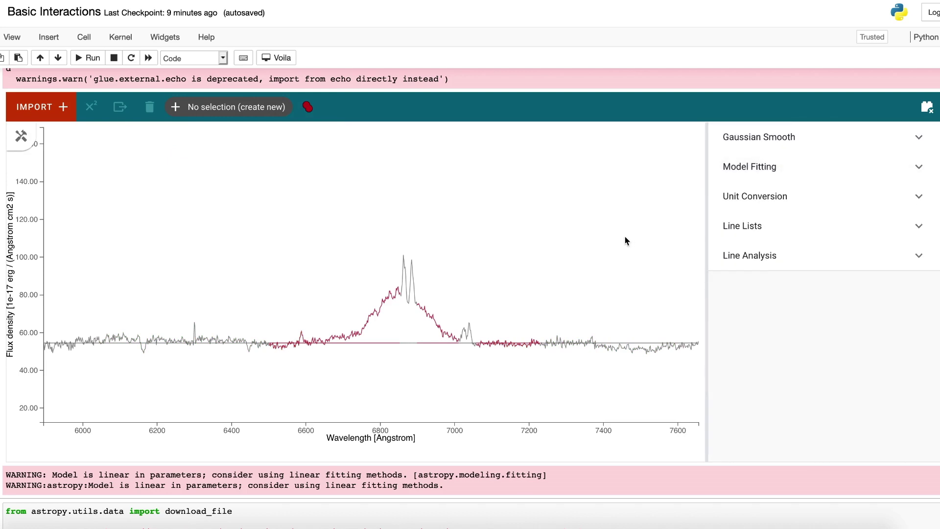
pyautogui.click(928, 107)
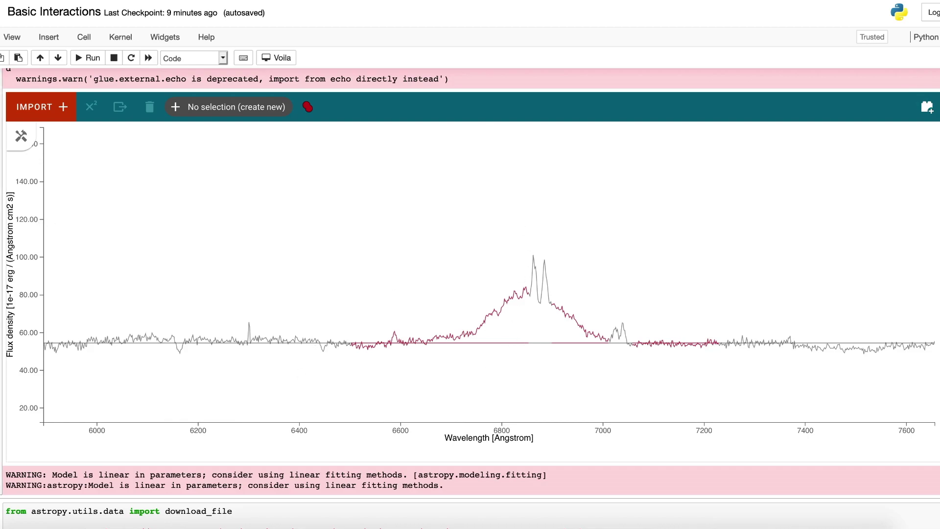
# Run the notebook cell that retrieves the spectra with viz.get_spectra() and lists the keys of data
pyautogui.scroll(-15, 41, 224)
pyautogui.scroll(3, 38, 241)
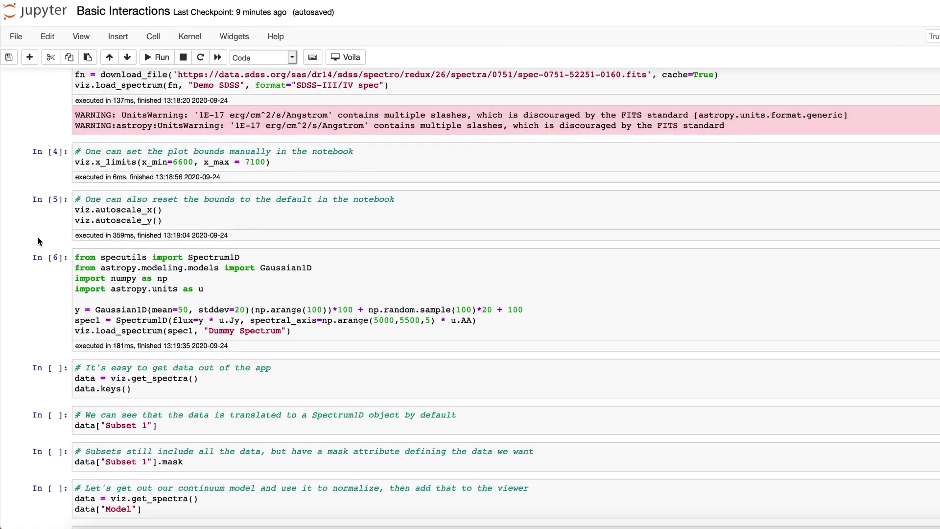
pyautogui.scroll(-2, 39, 241)
pyautogui.click(163, 309)
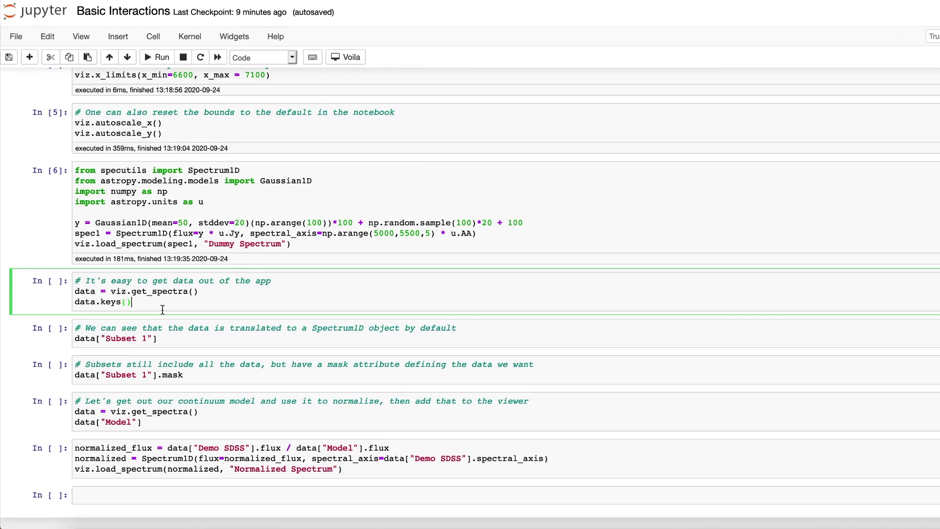
pyautogui.doubleClick(122, 292)
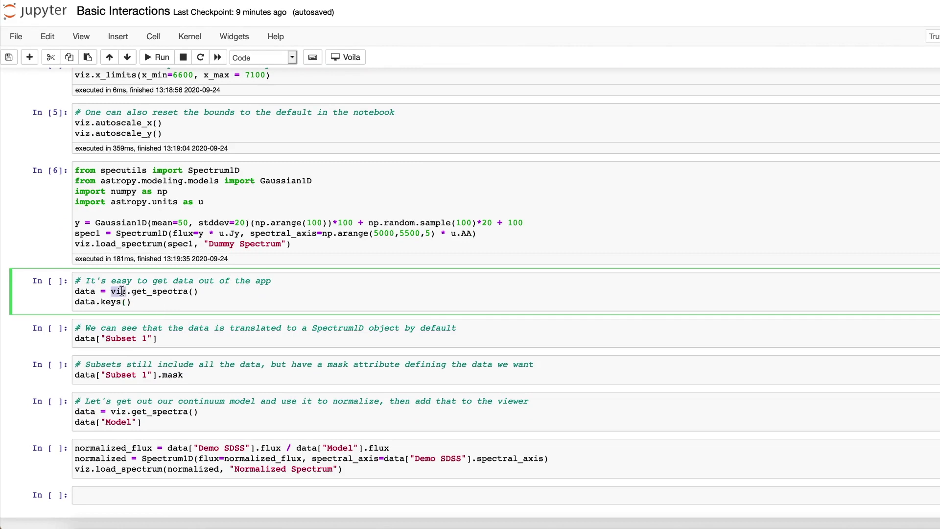
pyautogui.doubleClick(146, 291)
pyautogui.moveTo(135, 292); pyautogui.dragTo(123, 292)
pyautogui.click(144, 304)
pyautogui.hotkey('shift', 'Return')
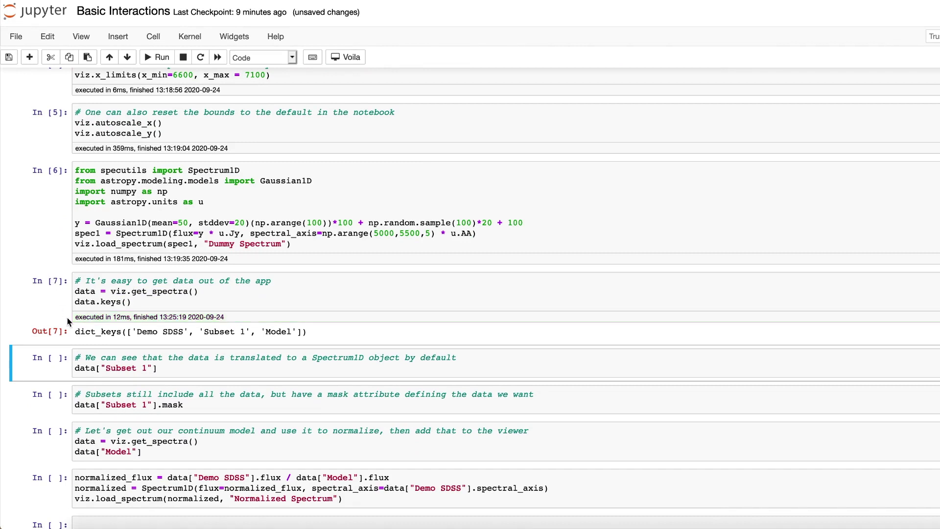
# Examine the data set names among the dictionary keys in the cell output
pyautogui.doubleClick(148, 333)
pyautogui.moveTo(147, 333); pyautogui.dragTo(170, 333)
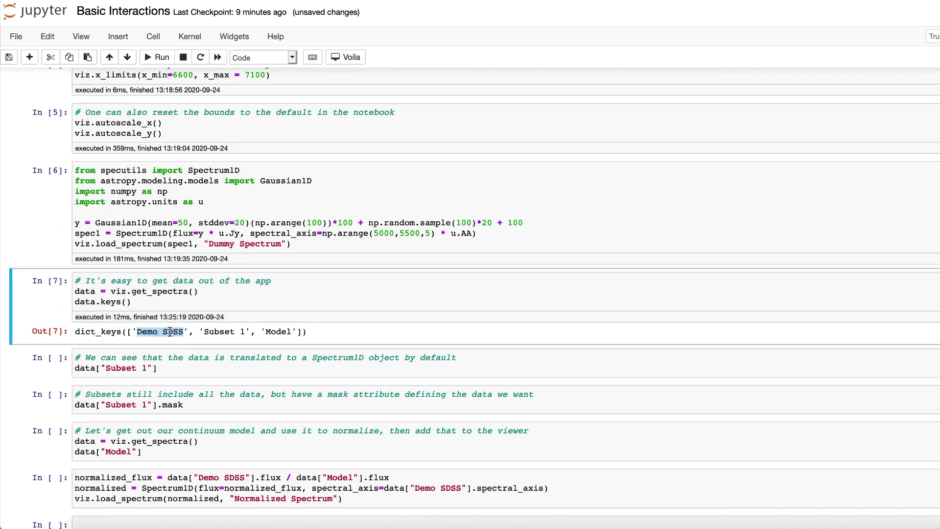
pyautogui.doubleClick(227, 333)
pyautogui.moveTo(227, 332); pyautogui.dragTo(248, 333)
pyautogui.click(244, 333)
pyautogui.doubleClick(271, 332)
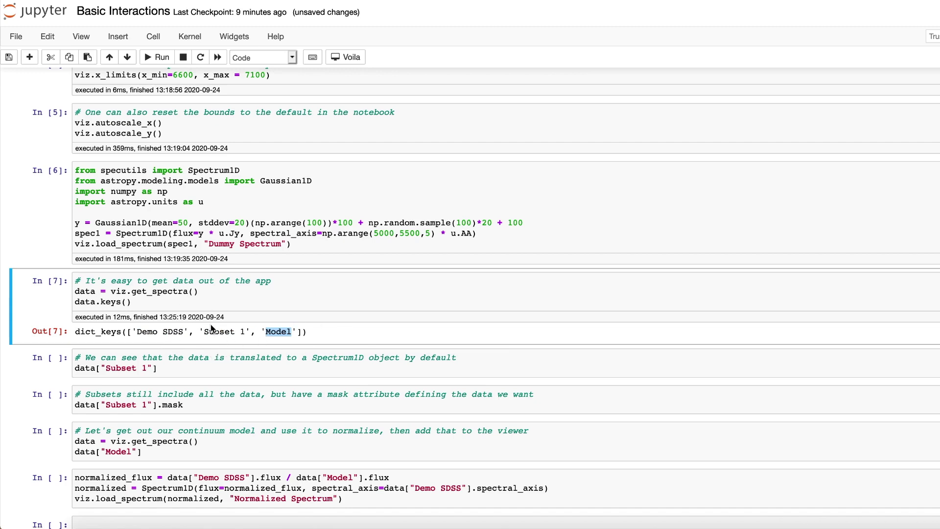
# Remove the line data = viz.get_spectra() from the continuum model cell and run the cell to output data["Model"]
pyautogui.click(183, 369)
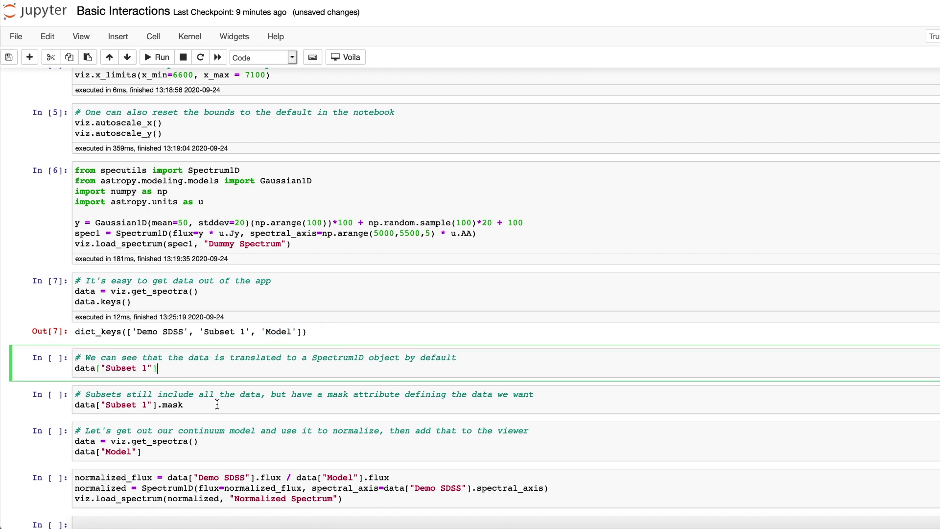
pyautogui.scroll(-3, 235, 403)
pyautogui.click(183, 361)
pyautogui.moveTo(200, 350); pyautogui.dragTo(16, 352)
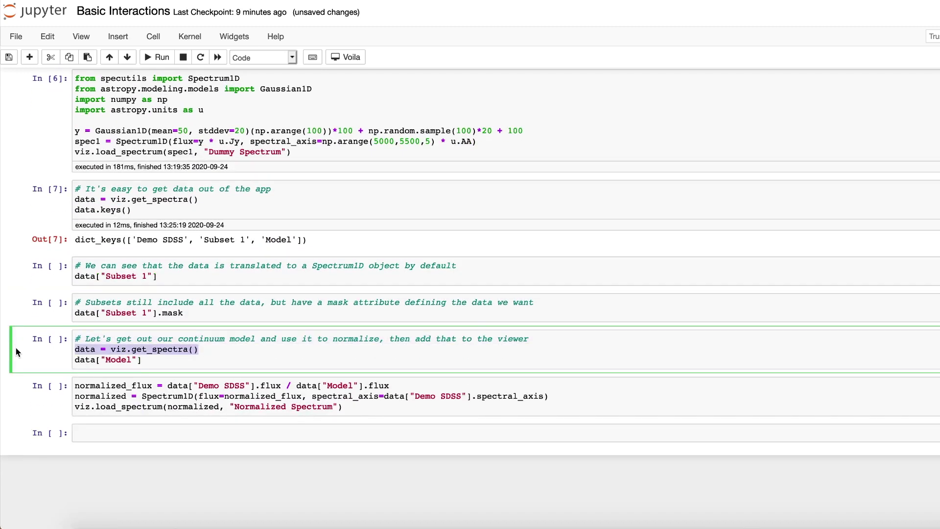
pyautogui.press('BackSpace')
pyautogui.press('BackSpace')
pyautogui.hotkey('shift', 'Return')
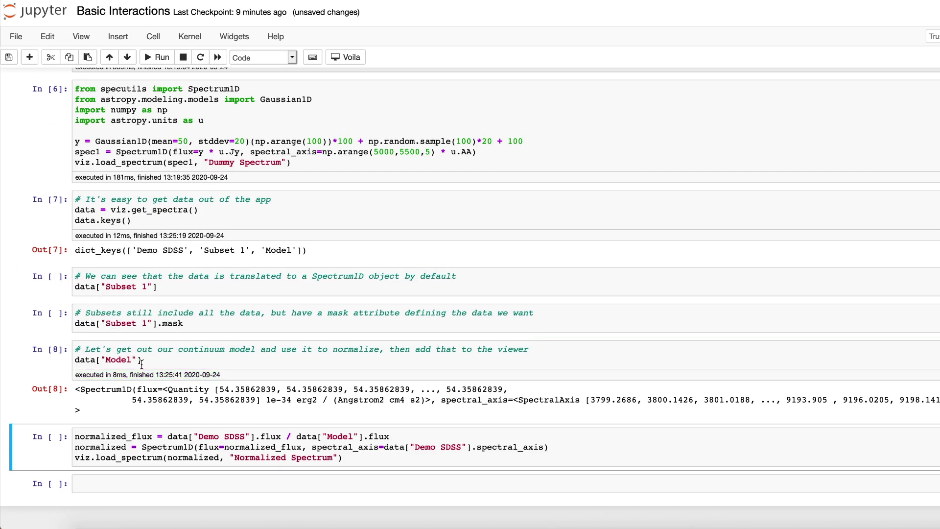
# Examine the Spectrum1D object output for the continuum model, including its flux and spectral axis
pyautogui.scroll(-2, 121, 373)
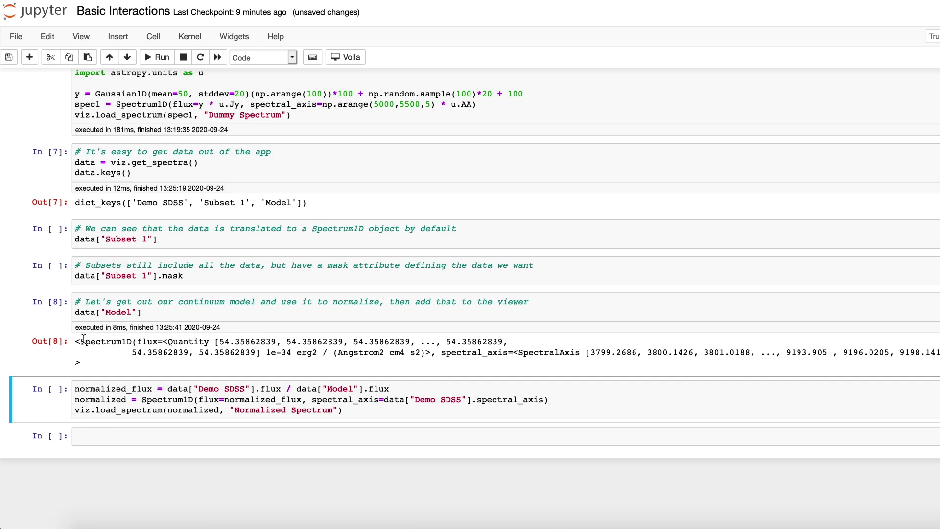
pyautogui.moveTo(82, 341); pyautogui.dragTo(592, 353)
pyautogui.click(591, 353)
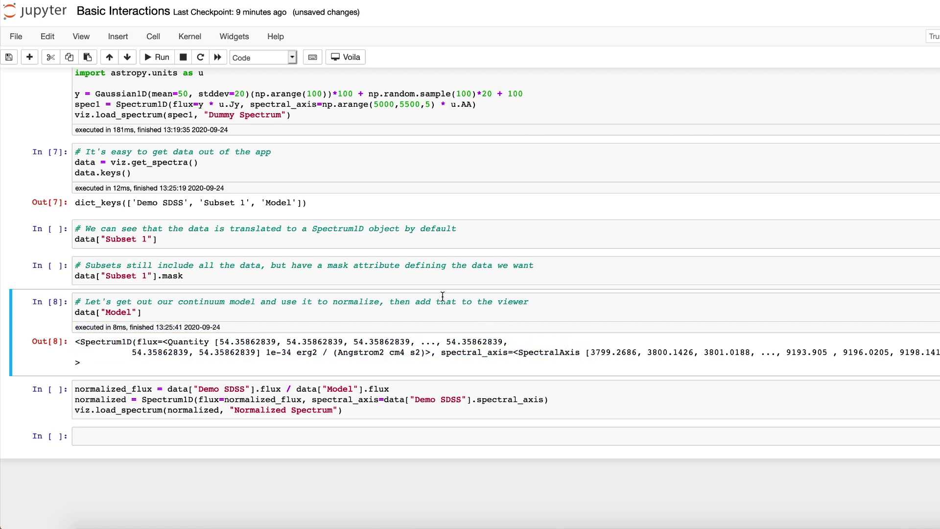
pyautogui.tripleClick(106, 345)
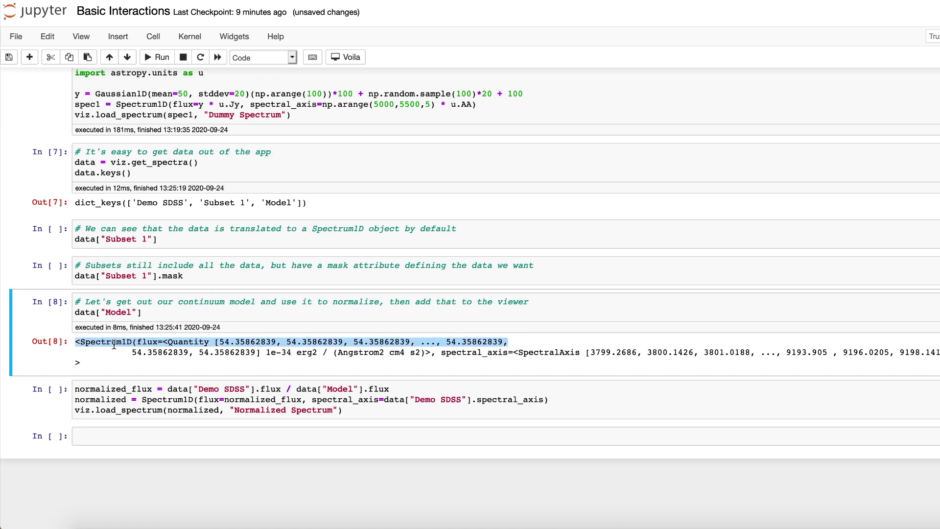
pyautogui.click(166, 349)
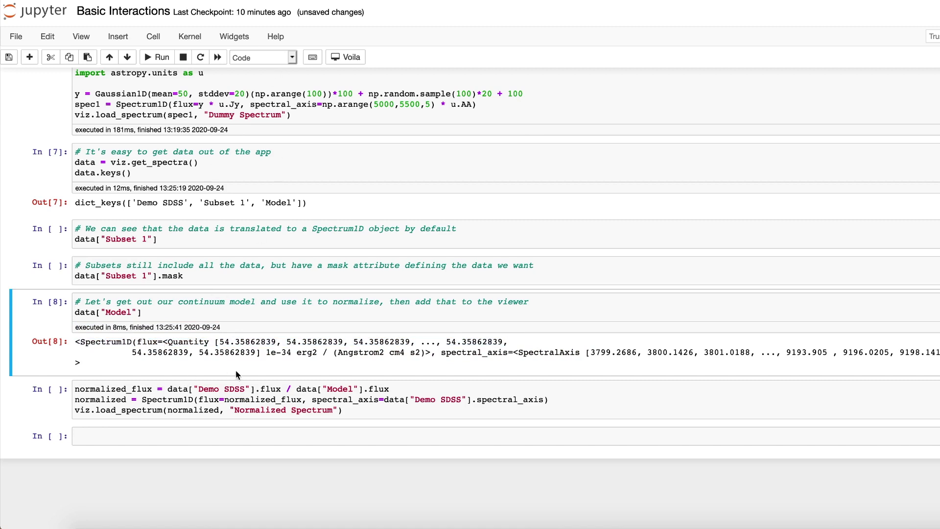
# Run the cell that divides the Demo SDSS flux by the Model flux and loads the result as "Normalized Spectrum"
pyautogui.click(344, 410)
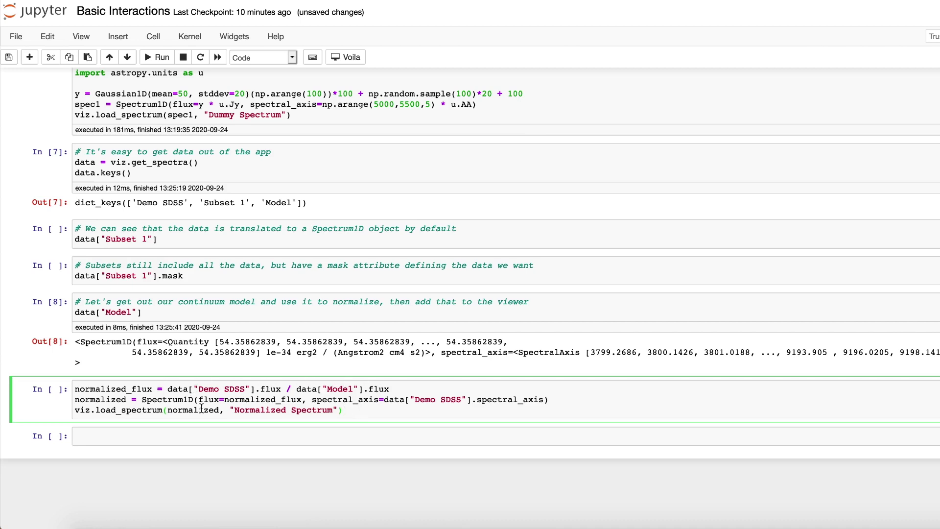
pyautogui.doubleClick(190, 398)
pyautogui.moveTo(190, 397); pyautogui.dragTo(488, 399)
pyautogui.click(391, 405)
pyautogui.hotkey('shift', 'Return')
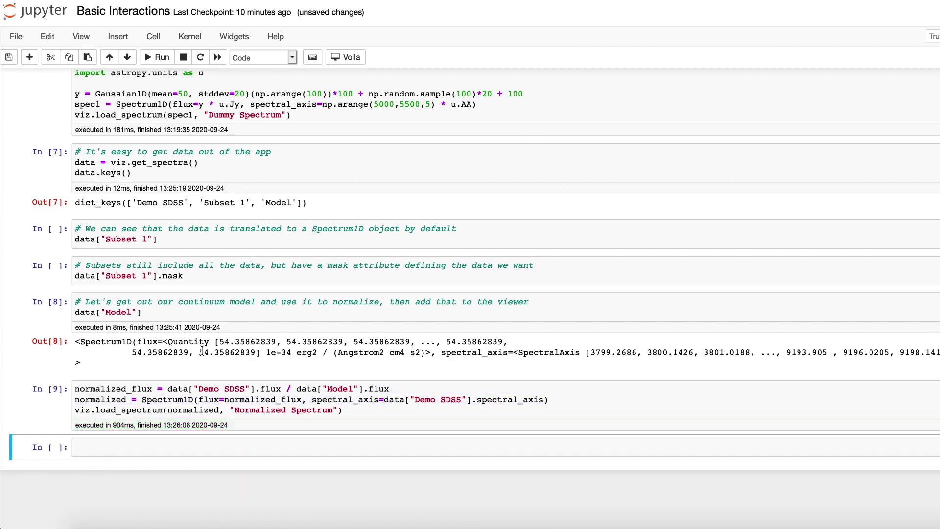
# Hide Demo SDSS and Model in the spectrum plot, keep only Normalized Spectrum shown, and close the plot settings
pyautogui.scroll(15, 250, 258)
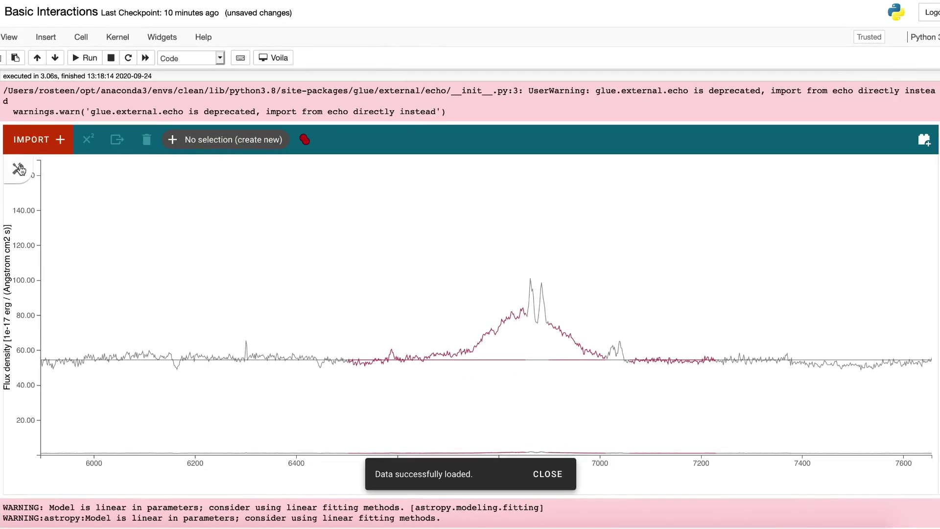
pyautogui.click(195, 169)
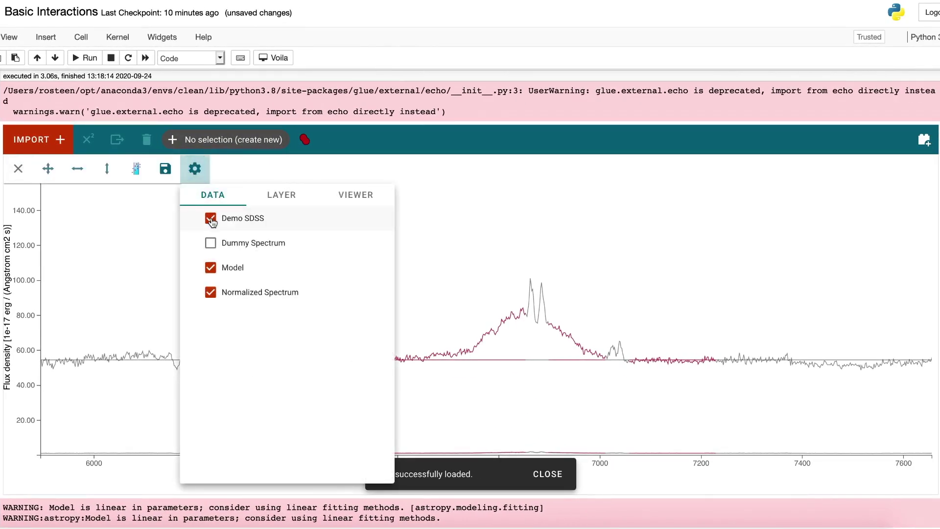
pyautogui.click(211, 218)
pyautogui.click(211, 267)
pyautogui.click(211, 293)
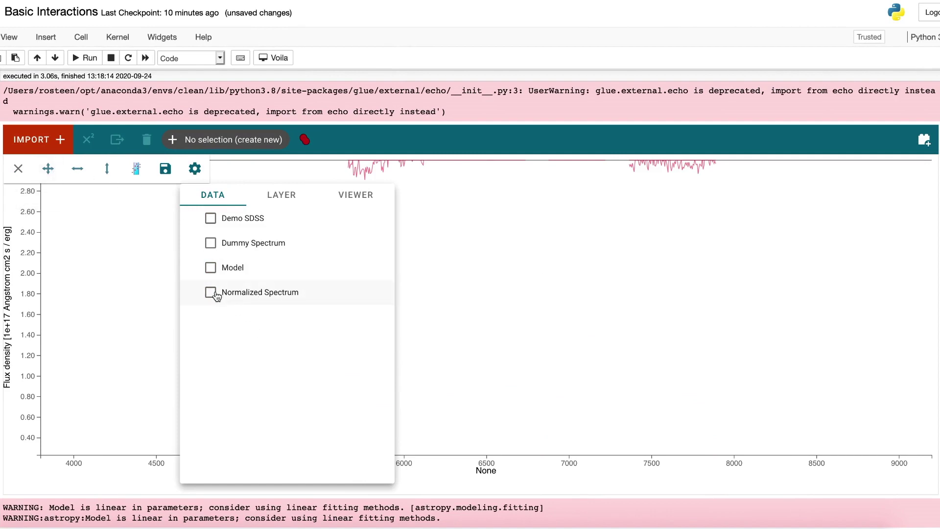
pyautogui.click(210, 293)
pyautogui.click(195, 169)
# Pan the normalized spectrum slightly within the plot, collapse the plot tools and show the plugin area
pyautogui.click(48, 169)
pyautogui.moveTo(406, 295)
pyautogui.mouseDown()
pyautogui.moveTo(403, 353)
pyautogui.moveTo(405, 309)
pyautogui.moveTo(416, 303)
pyautogui.mouseUp()
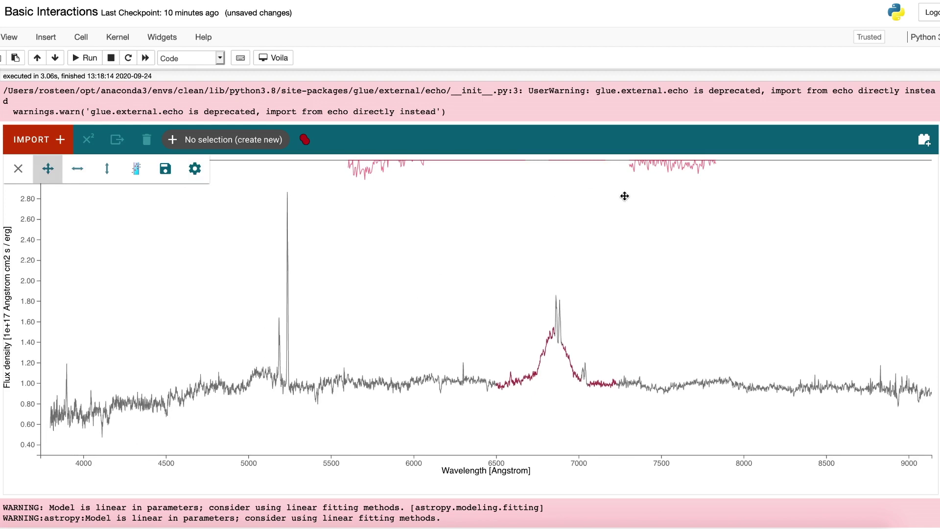
pyautogui.click(20, 169)
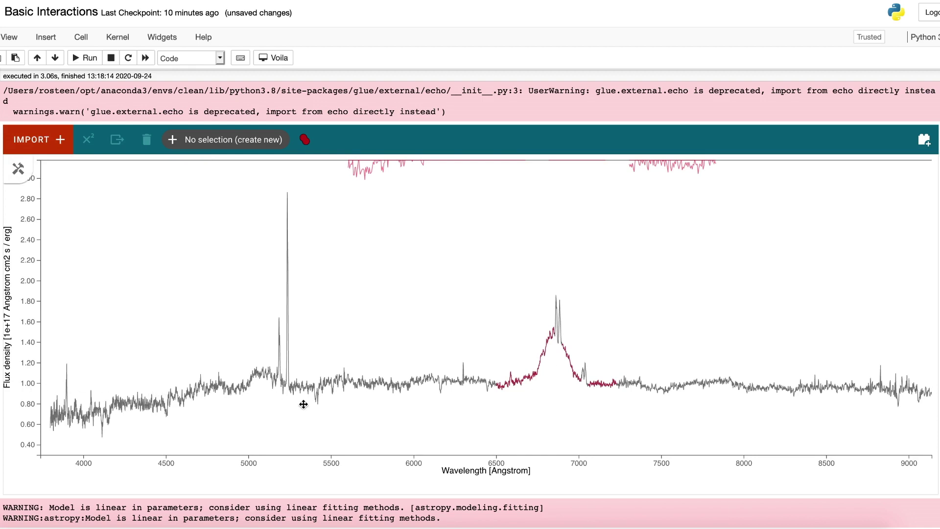
pyautogui.click(925, 142)
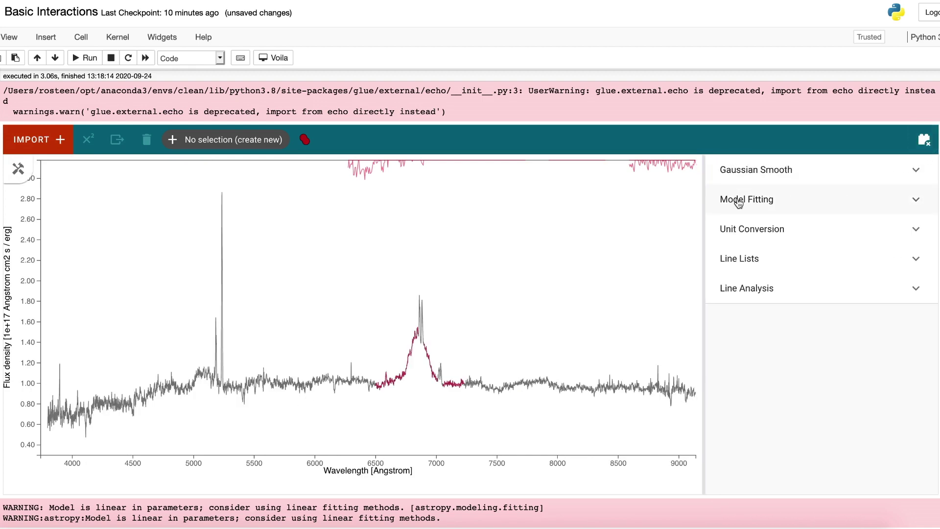
# Widen the plugin area, open Line Analysis and choose Subset 1 as its data to compute the line statistics
pyautogui.moveTo(704, 210); pyautogui.dragTo(672, 212)
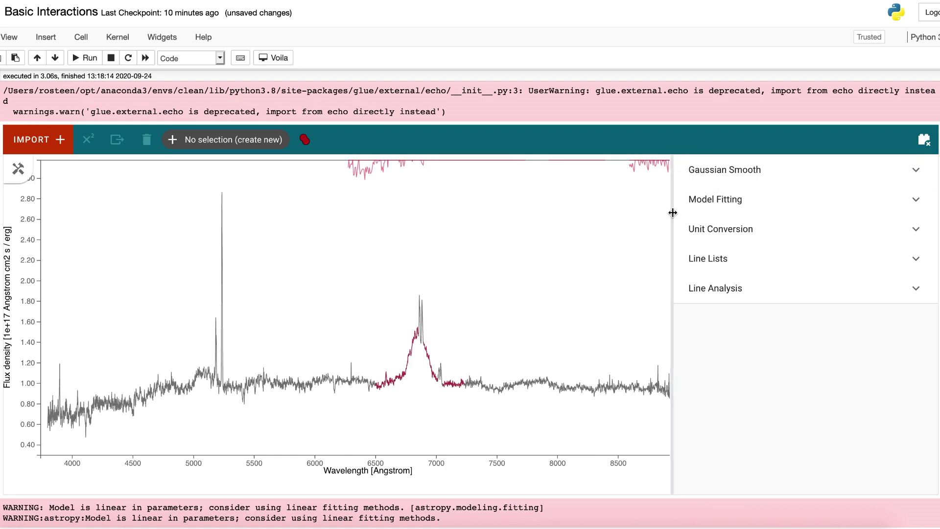
pyautogui.click(806, 286)
pyautogui.scroll(-2, 811, 240)
pyautogui.click(789, 302)
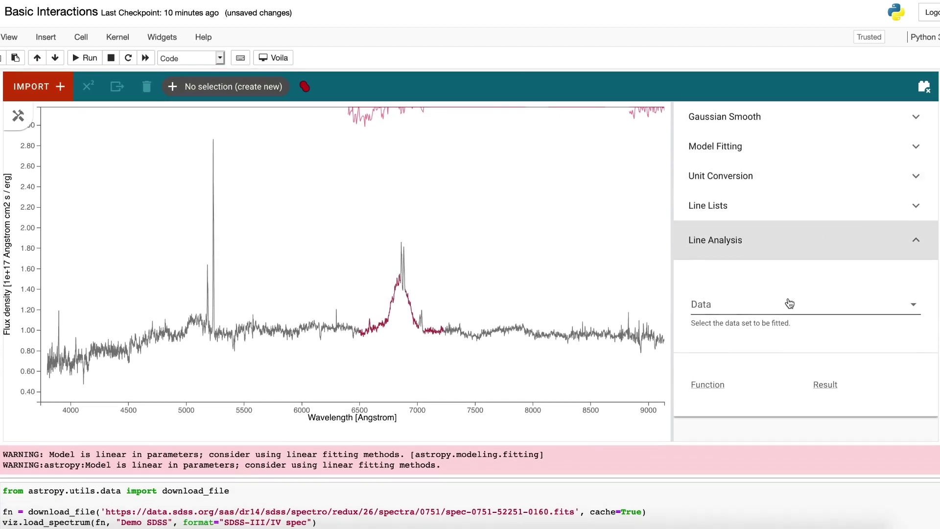
pyautogui.click(742, 360)
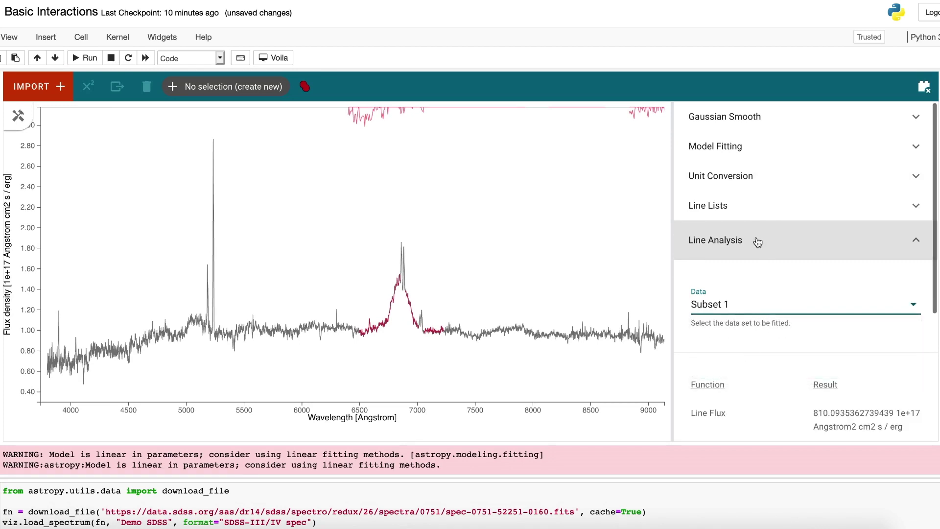
pyautogui.scroll(-3, 783, 273)
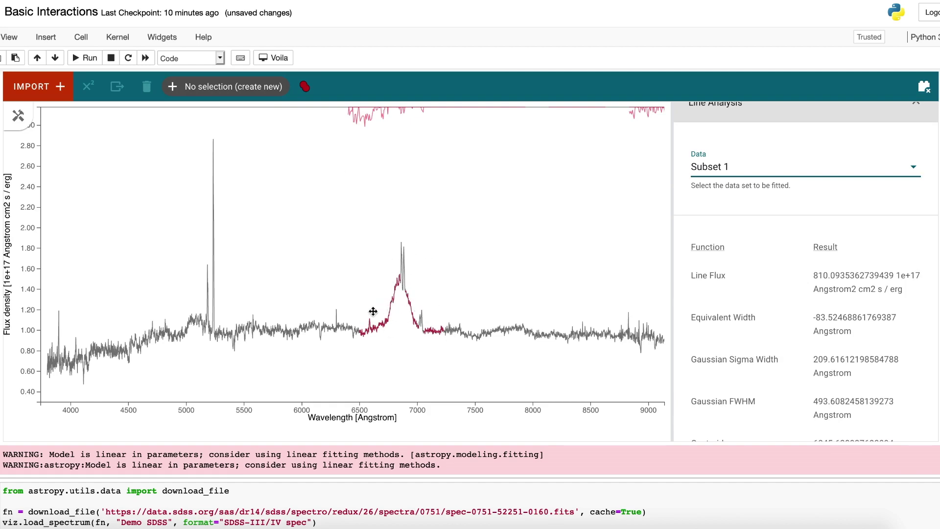
# Make Subset 1 the active subset, choose Subset 1 again as the Line Analysis data and examine the computed statistics
pyautogui.click(277, 87)
pyautogui.click(229, 126)
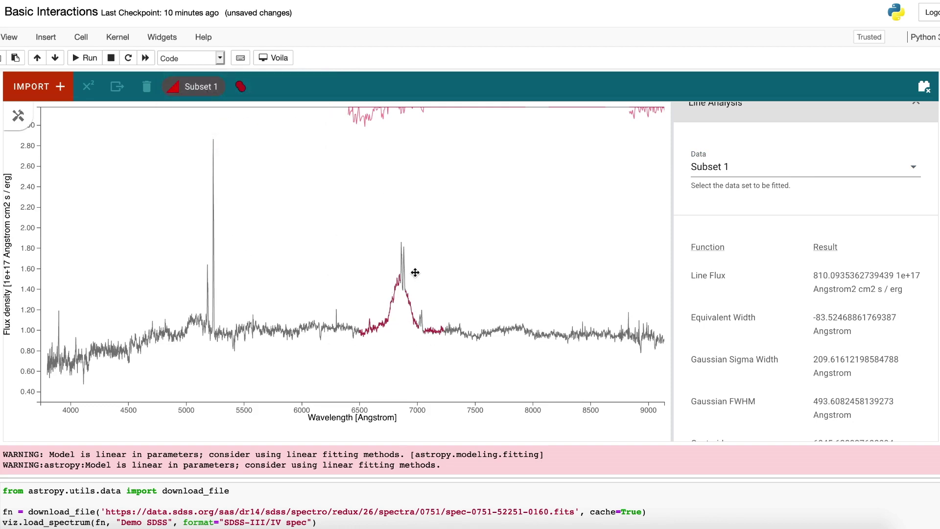
pyautogui.click(804, 176)
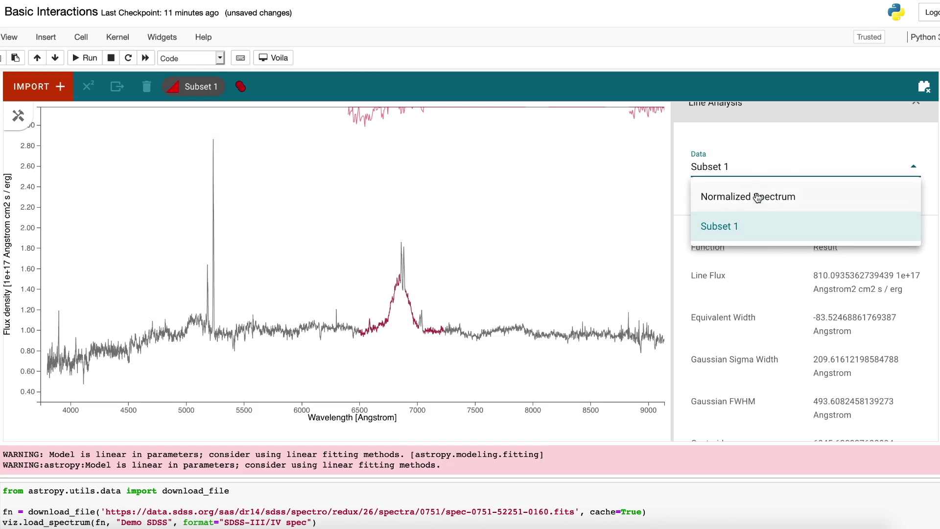
pyautogui.click(758, 236)
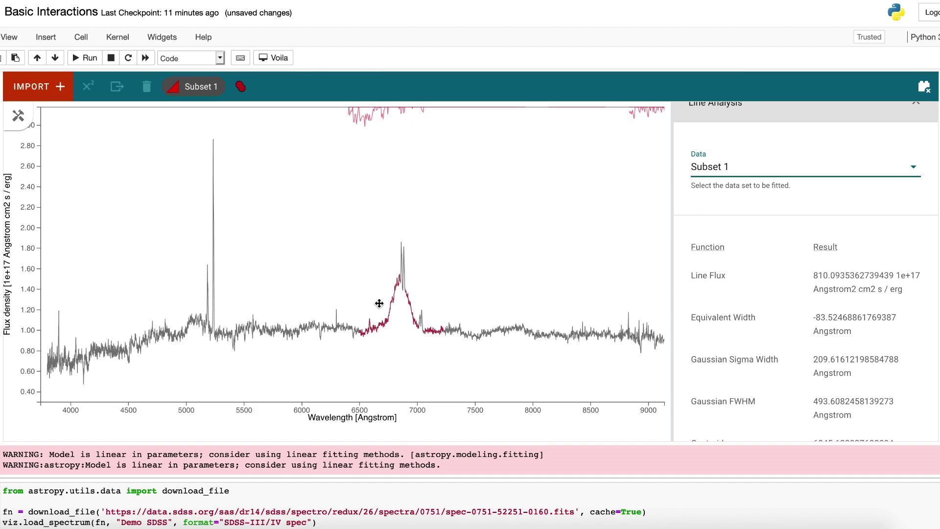
pyautogui.scroll(-2, 803, 277)
pyautogui.moveTo(692, 230); pyautogui.dragTo(900, 240)
pyautogui.click(716, 268)
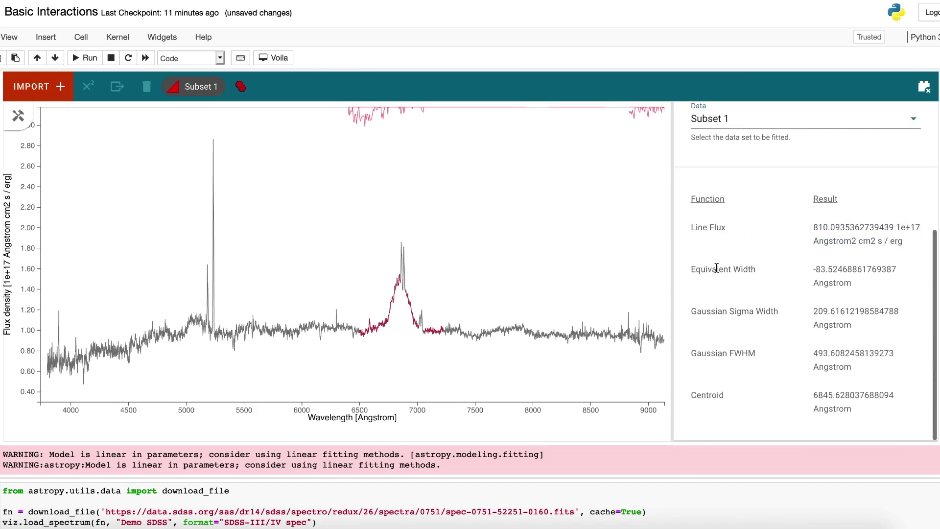
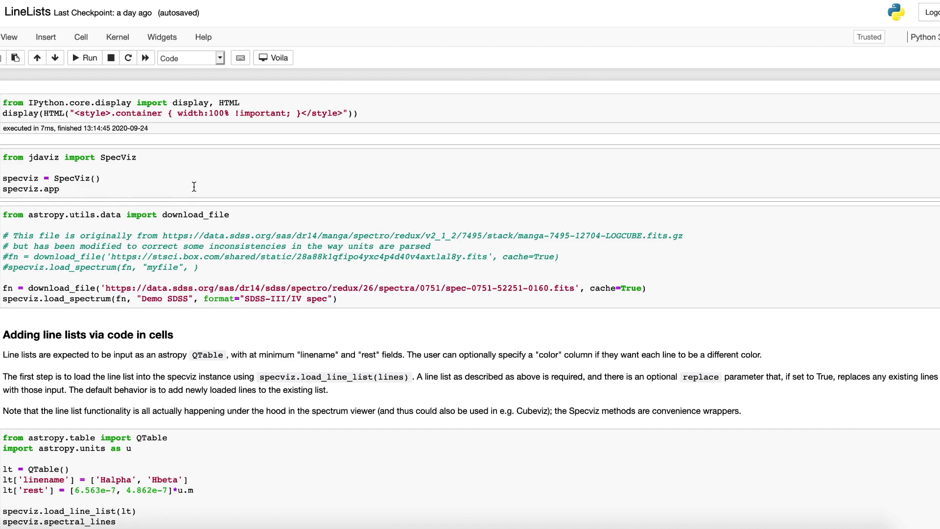
# In the LineLists notebook, run the cells that create the SpecViz app and load the "Demo SDSS" spectrum
pyautogui.hotkey('shift', 'Return')
pyautogui.hotkey('shift', 'Return')
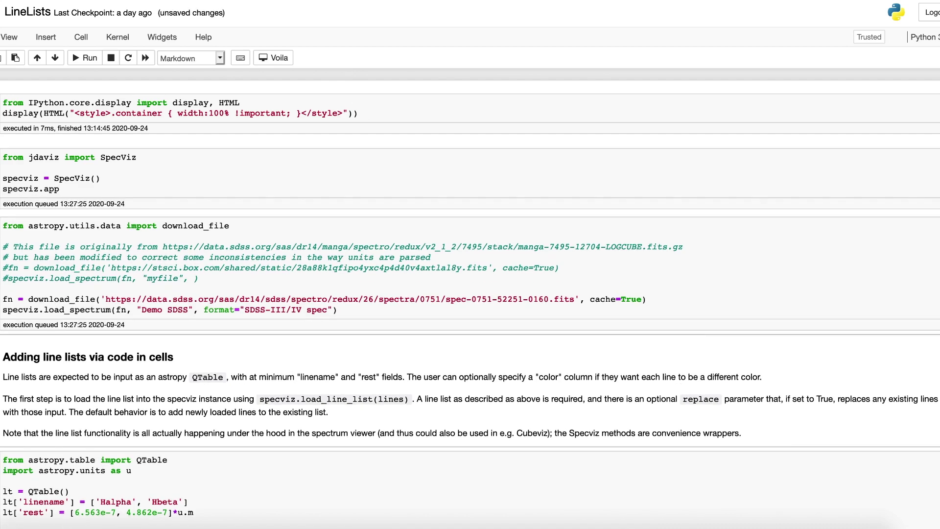
pyautogui.scroll(-1, 526, 233)
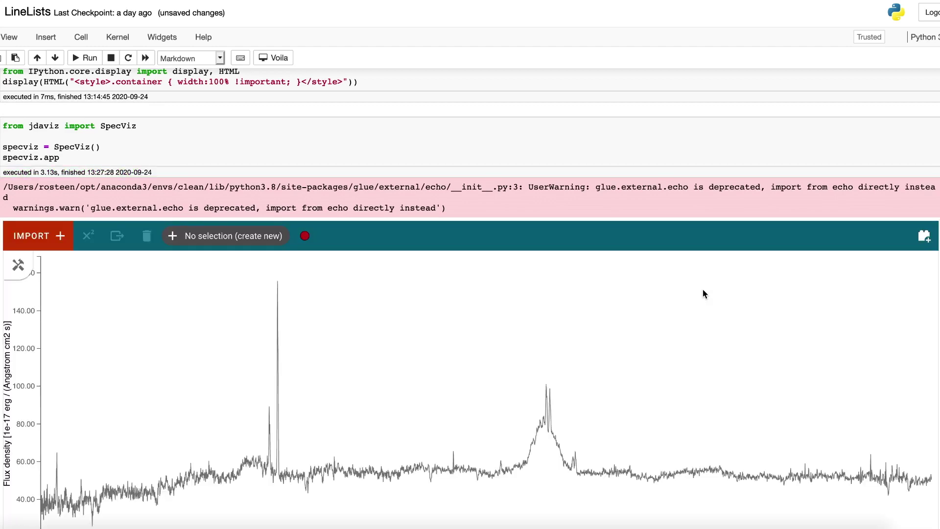
pyautogui.scroll(-5, 703, 290)
pyautogui.scroll(-1, 703, 293)
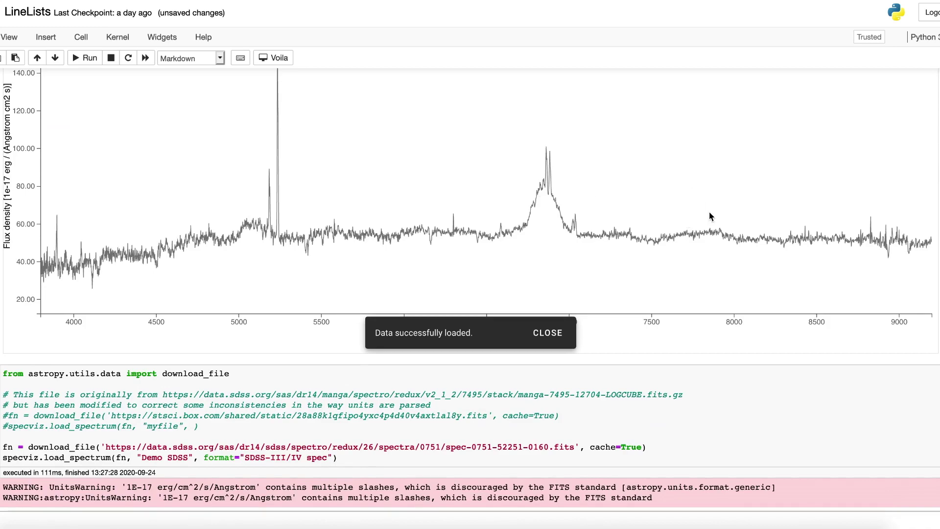
pyautogui.scroll(-1, 707, 245)
pyautogui.scroll(-10, 705, 268)
pyautogui.scroll(11, 705, 268)
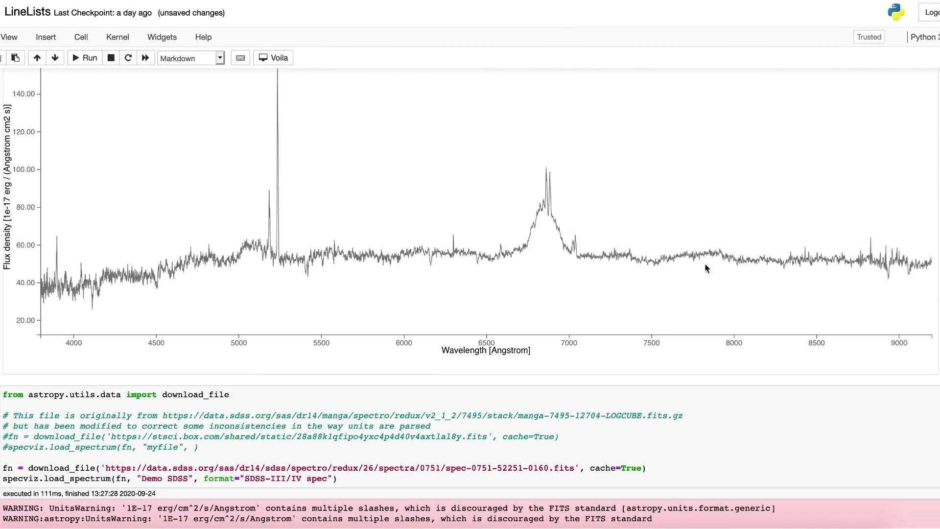
# Run the cell that builds a QTable with Halpha at 6.563e-7 m and Hbeta at 4.862e-7 m and loads it as a line list
pyautogui.scroll(-10, 662, 253)
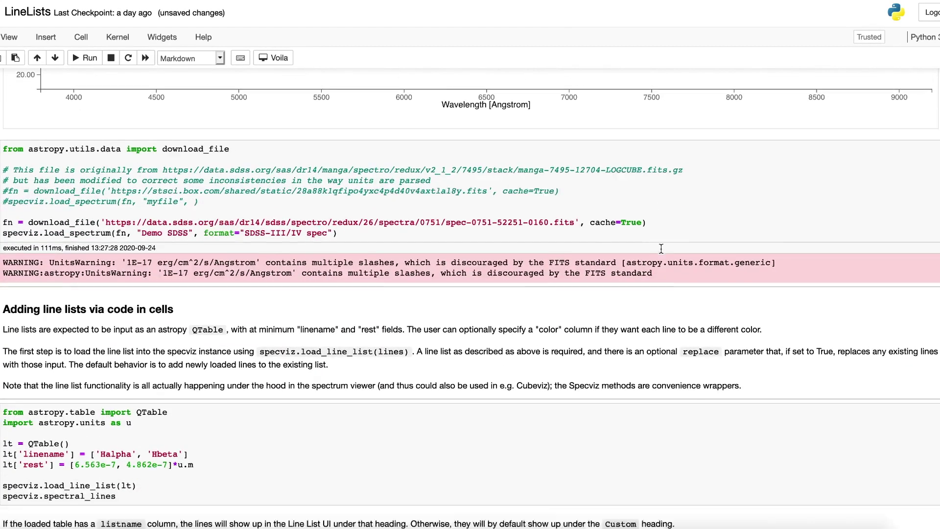
pyautogui.moveTo(137, 391); pyautogui.dragTo(3, 312)
pyautogui.click(143, 364)
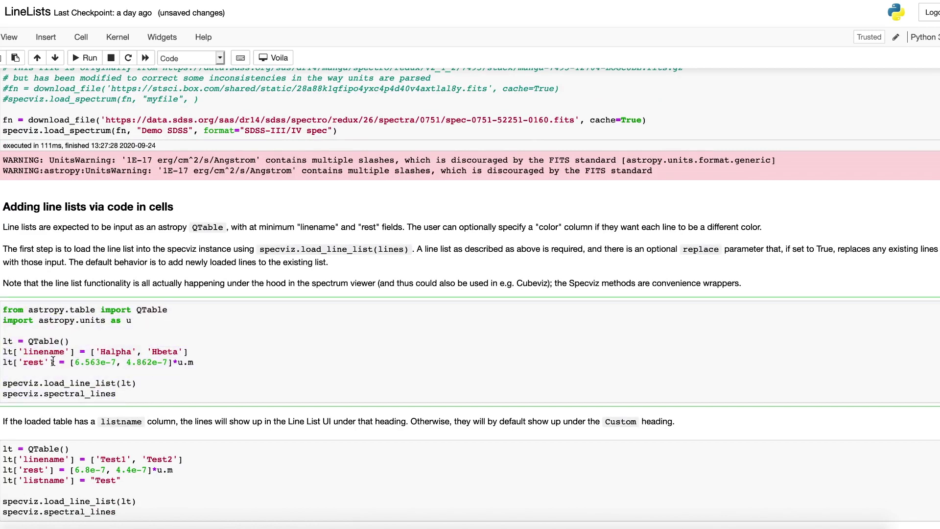
pyautogui.scroll(-1, 88, 376)
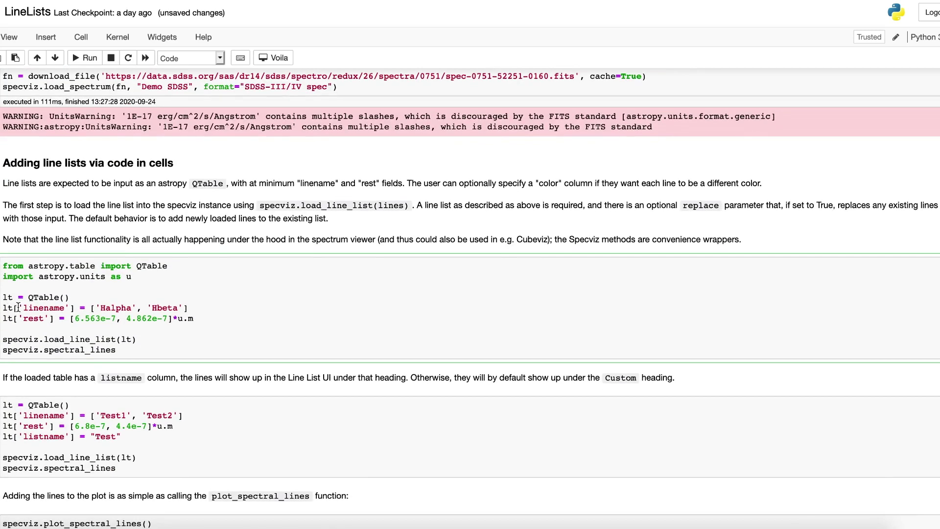
pyautogui.click(136, 357)
pyautogui.hotkey('shift', 'Return')
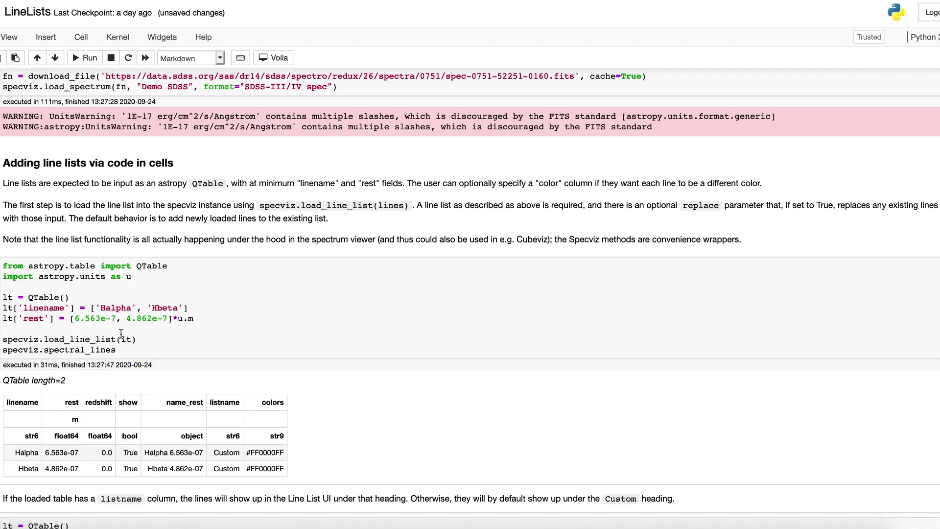
# Highlight the specviz.spectral_lines call in the cell and examine the line table it outputs
pyautogui.doubleClick(52, 349)
pyautogui.moveTo(52, 349); pyautogui.dragTo(24, 348)
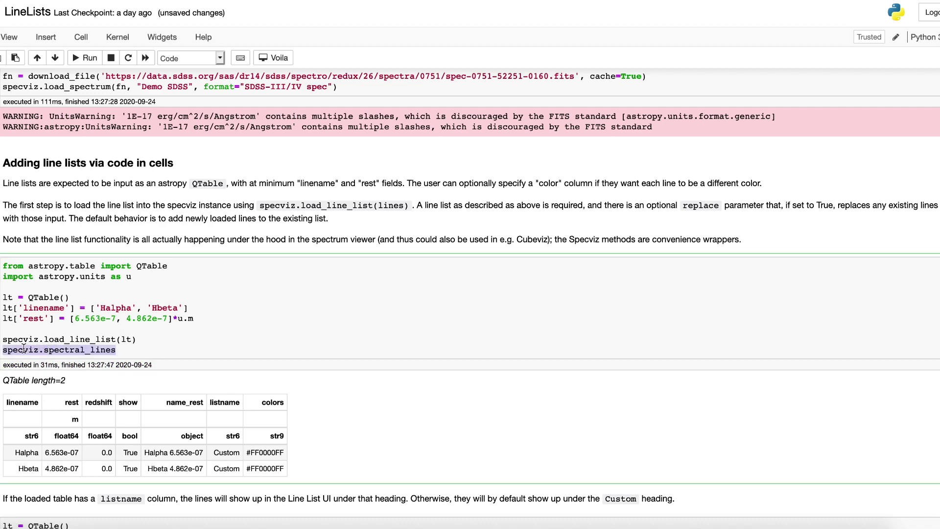
pyautogui.doubleClick(25, 348)
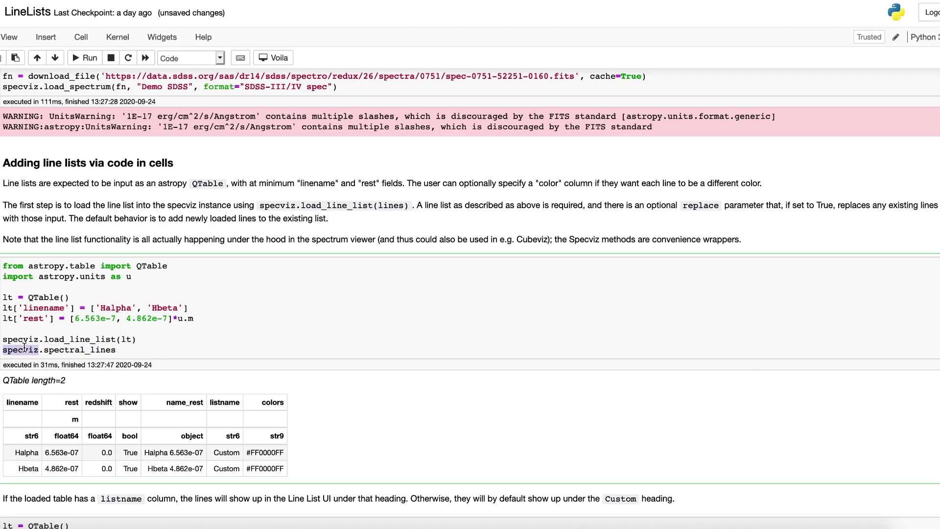
pyautogui.doubleClick(72, 351)
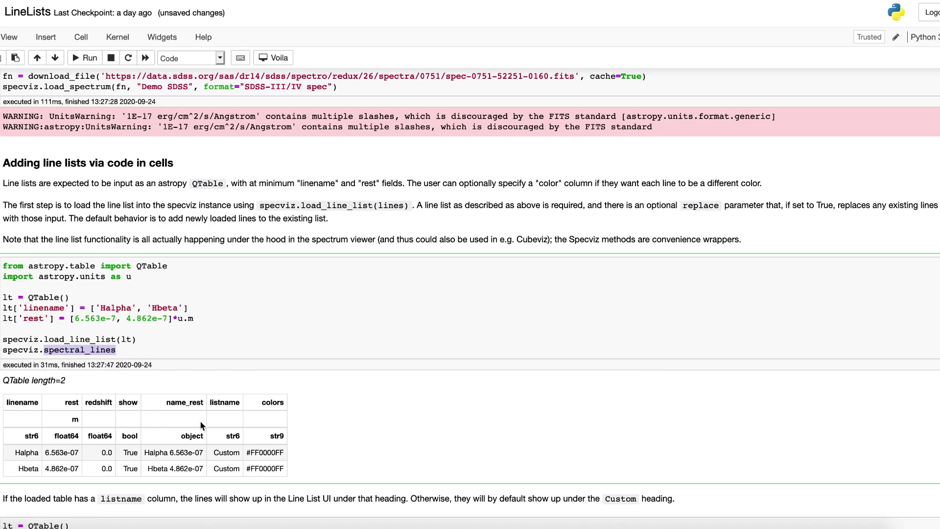
pyautogui.click(227, 347)
# Run the cell that loads lines Test1 at 6.8e-7 m and Test2 at 4.4e-7 m under the list name "Test"
pyautogui.scroll(-5, 227, 348)
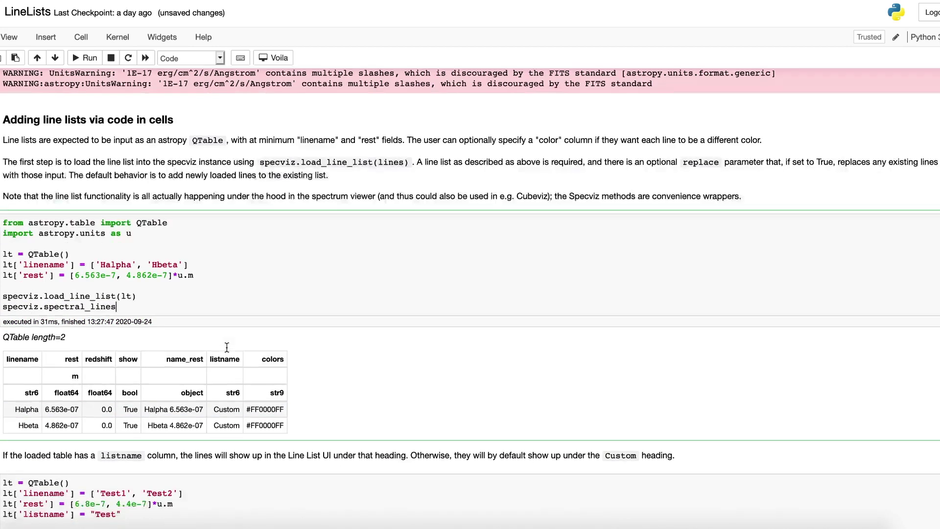
pyautogui.click(156, 365)
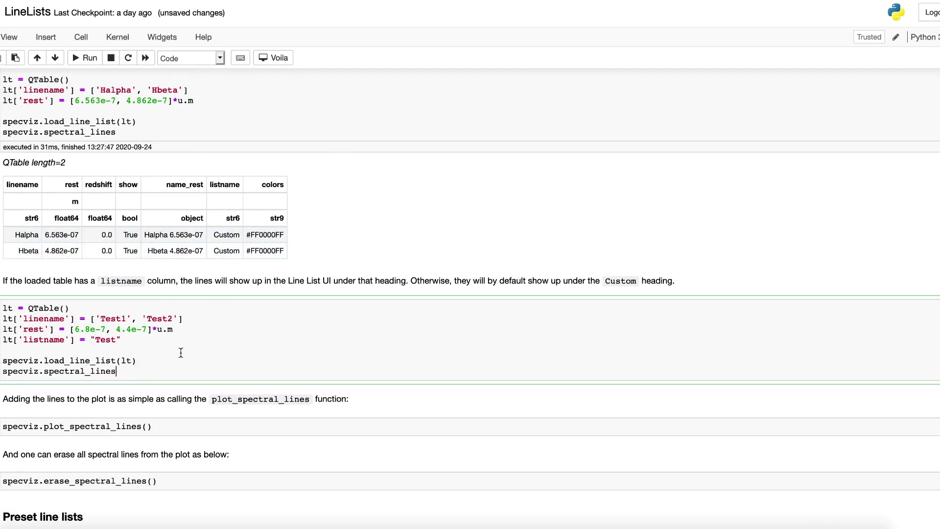
pyautogui.hotkey('shift', 'Return')
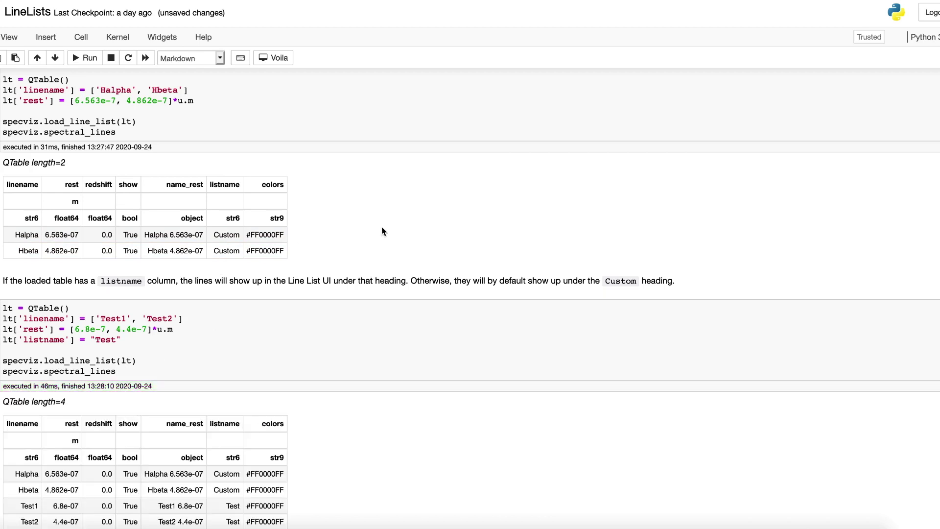
pyautogui.scroll(-3, 381, 227)
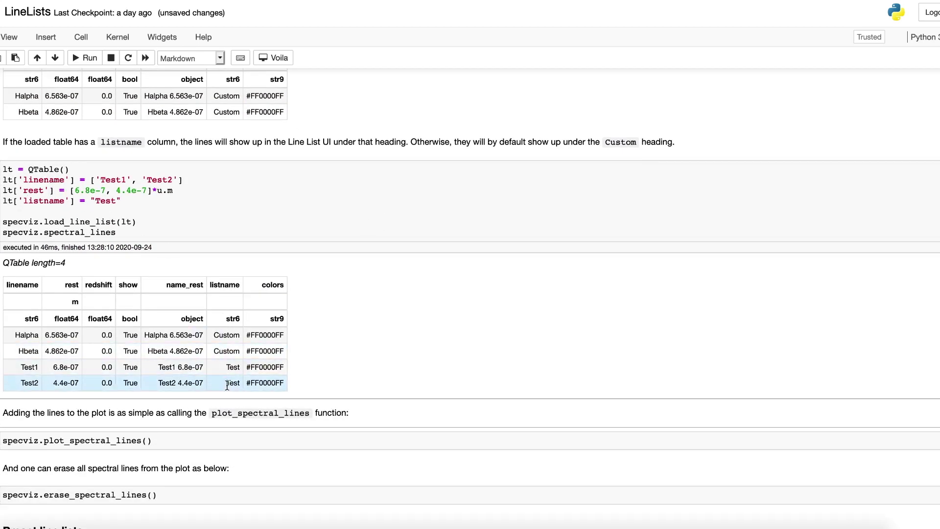
# Run specviz.plot_spectral_lines() to draw the loaded lines and check them in the spectrum plot
pyautogui.click(214, 434)
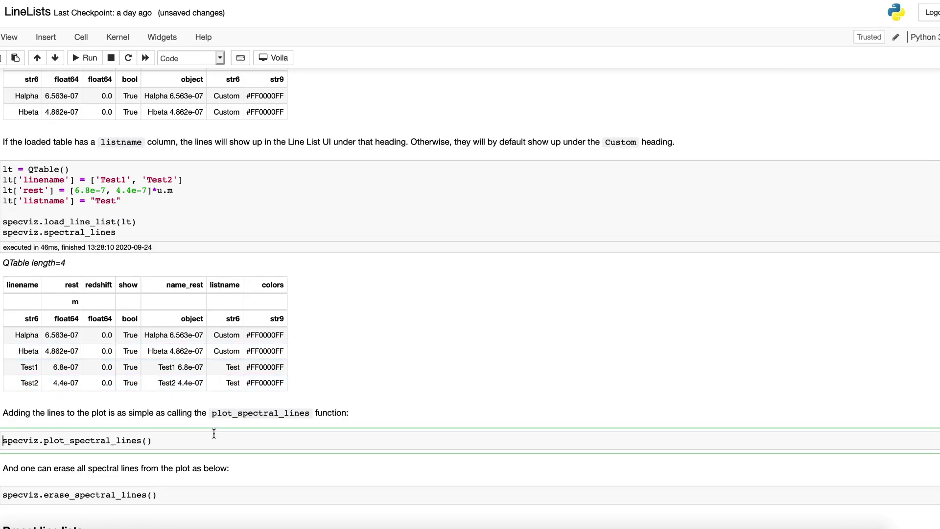
pyautogui.hotkey('shift', 'Return')
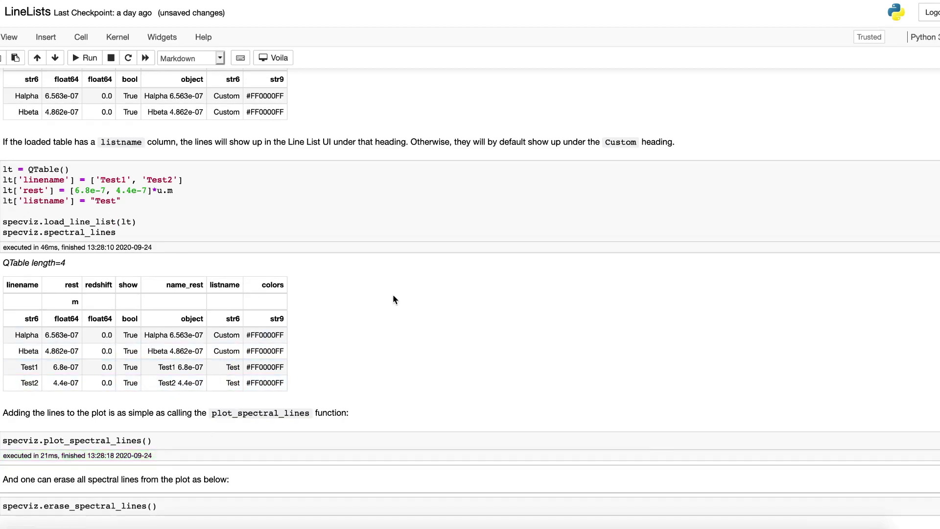
pyautogui.scroll(6, 393, 294)
pyautogui.scroll(11, 393, 299)
pyautogui.scroll(-16, 392, 294)
pyautogui.scroll(-3, 393, 295)
# Run specviz.erase_spectral_lines() to remove all spectral lines and check the spectrum plot
pyautogui.click(181, 424)
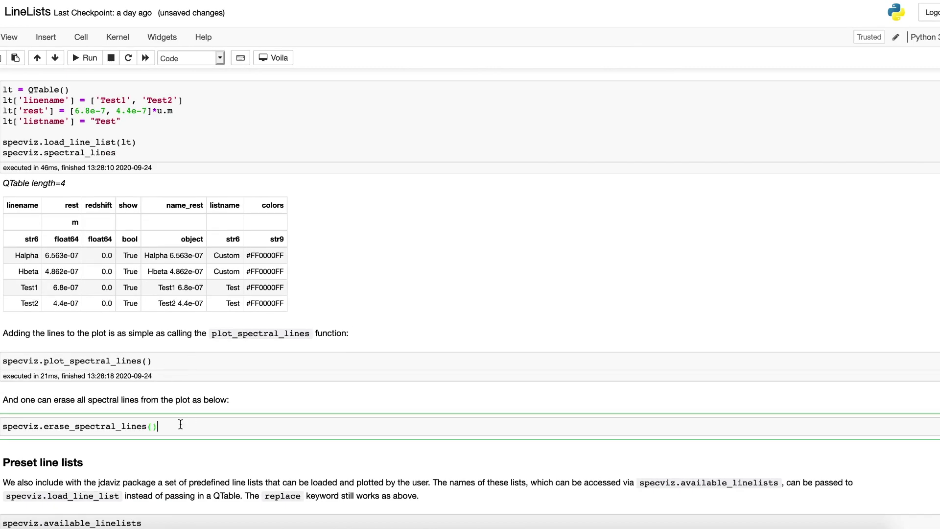
pyautogui.hotkey('shift', 'Return')
pyautogui.scroll(15, 446, 258)
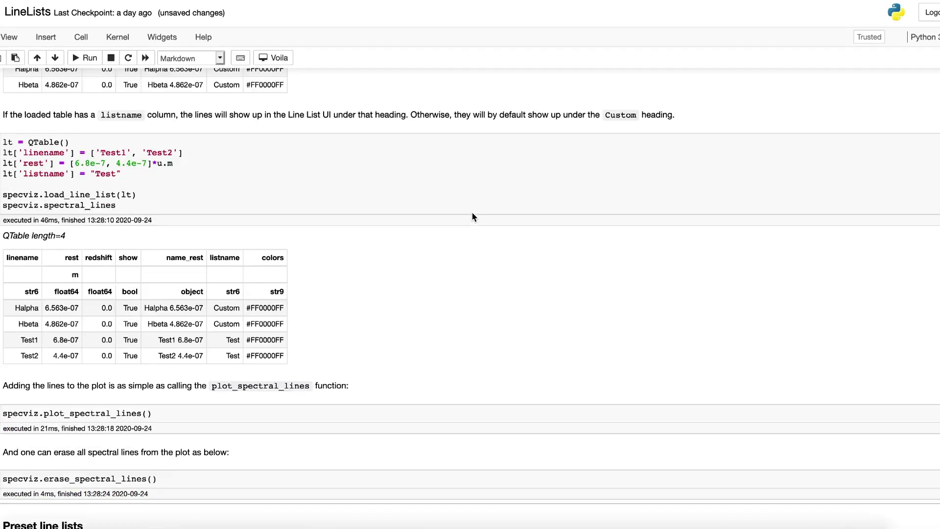
pyautogui.scroll(3, 480, 221)
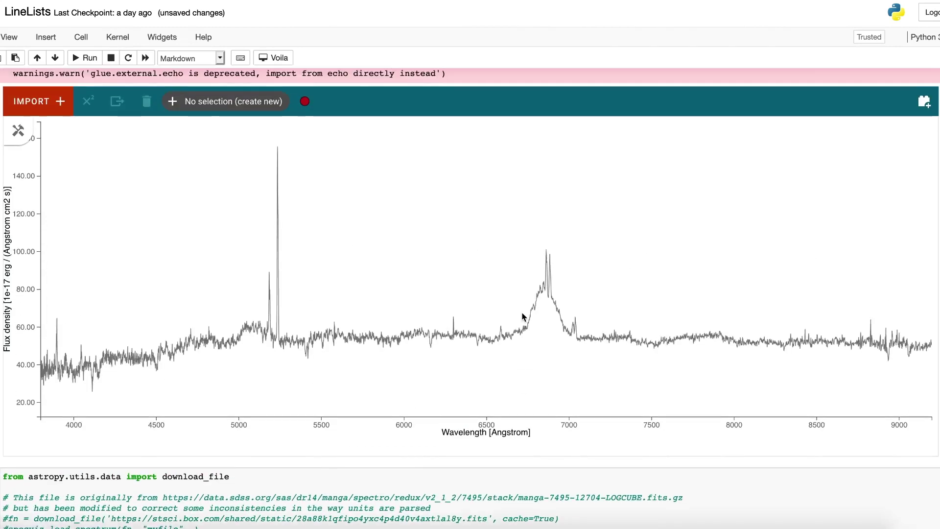
# Show the plugin area beside the spectrum plot, widen it and open the Line Lists plugin
pyautogui.click(925, 103)
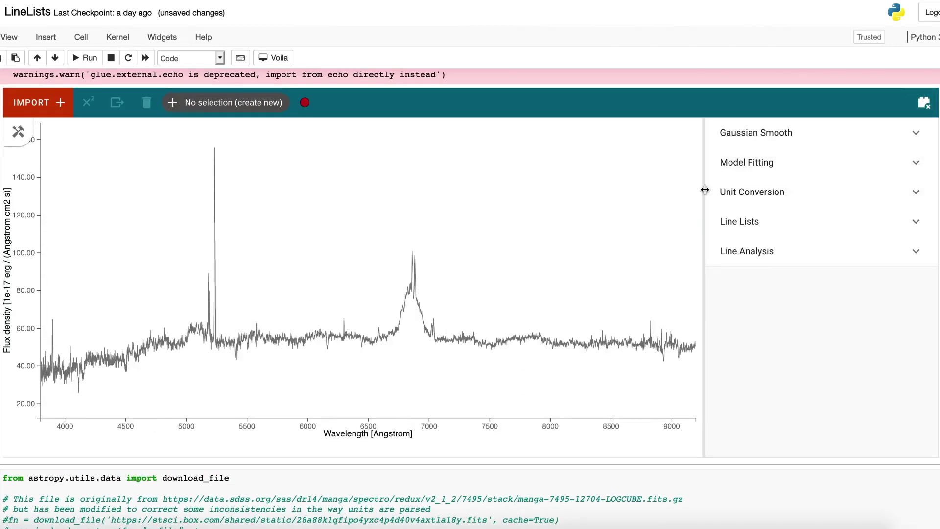
pyautogui.moveTo(705, 189); pyautogui.dragTo(612, 189)
pyautogui.click(706, 226)
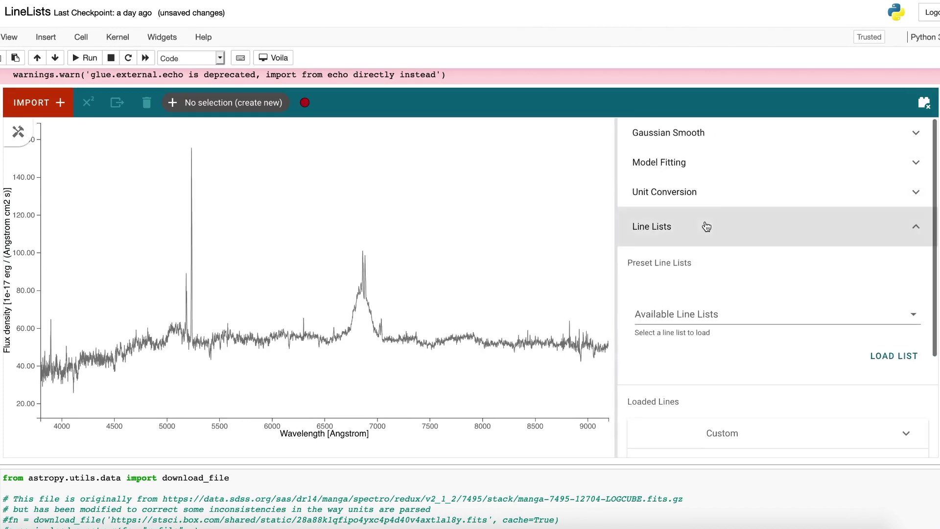
# Examine the preset and loaded line lists in the plugin, expanding and collapsing the Custom list
pyautogui.scroll(-3, 799, 274)
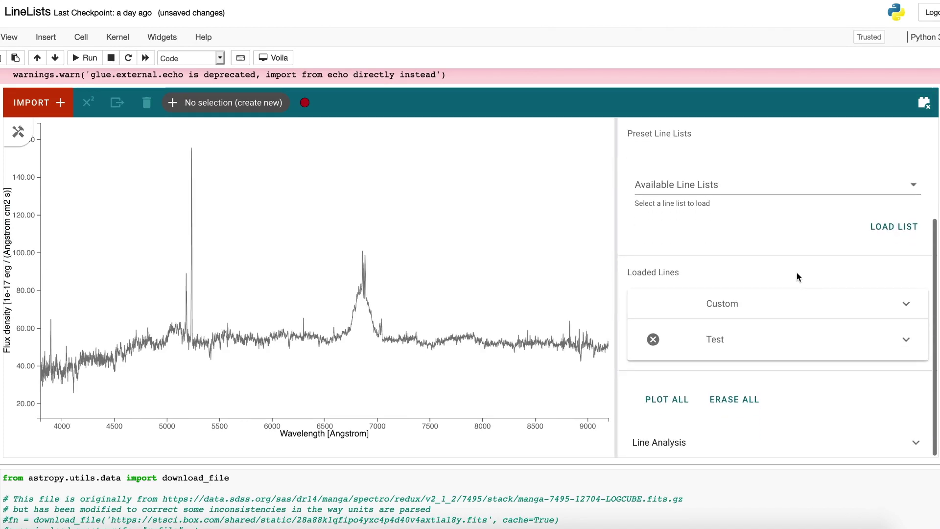
pyautogui.scroll(3, 799, 274)
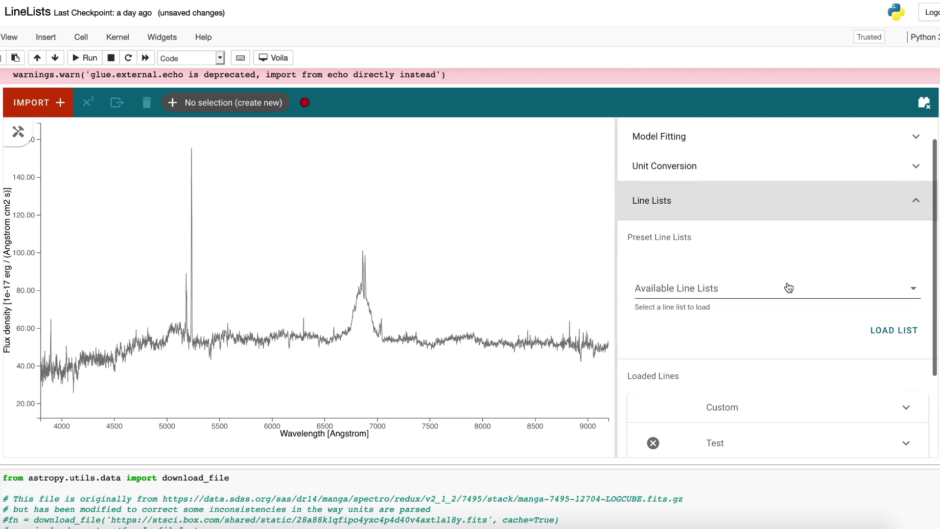
pyautogui.scroll(-3, 789, 288)
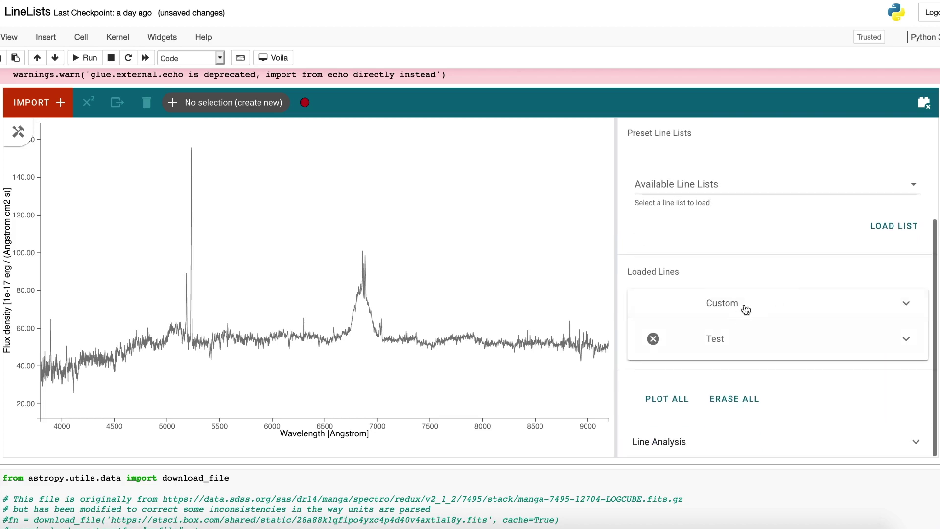
pyautogui.click(773, 301)
pyautogui.click(777, 304)
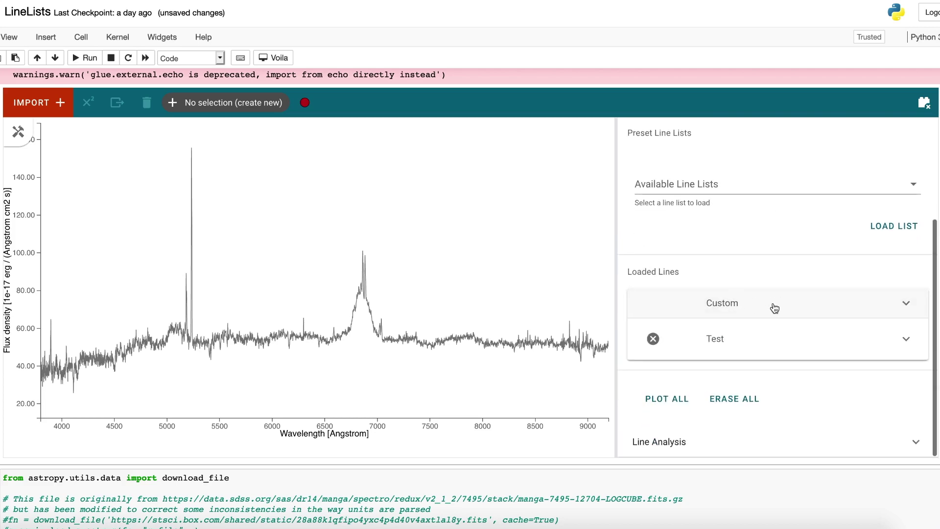
# Change the Test line list's color to light green and plot all loaded lines on the spectrum
pyautogui.click(820, 351)
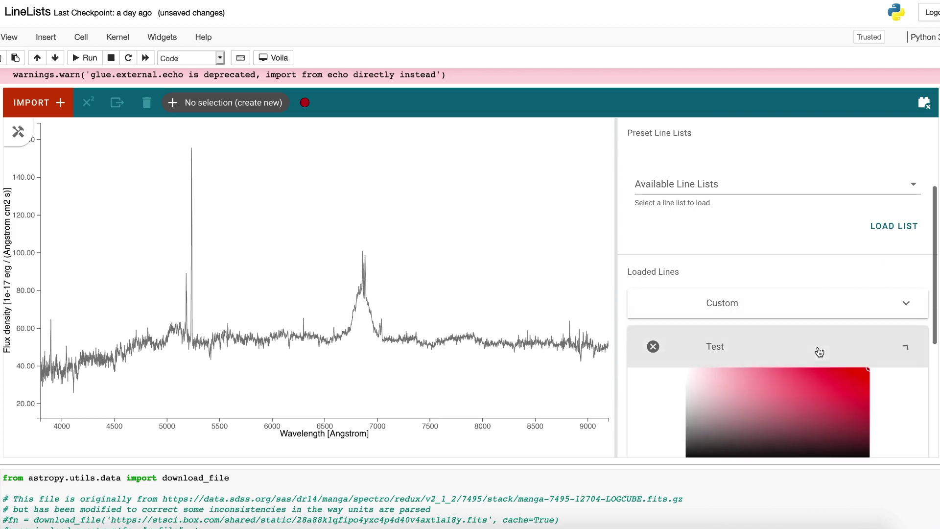
pyautogui.scroll(-6, 815, 299)
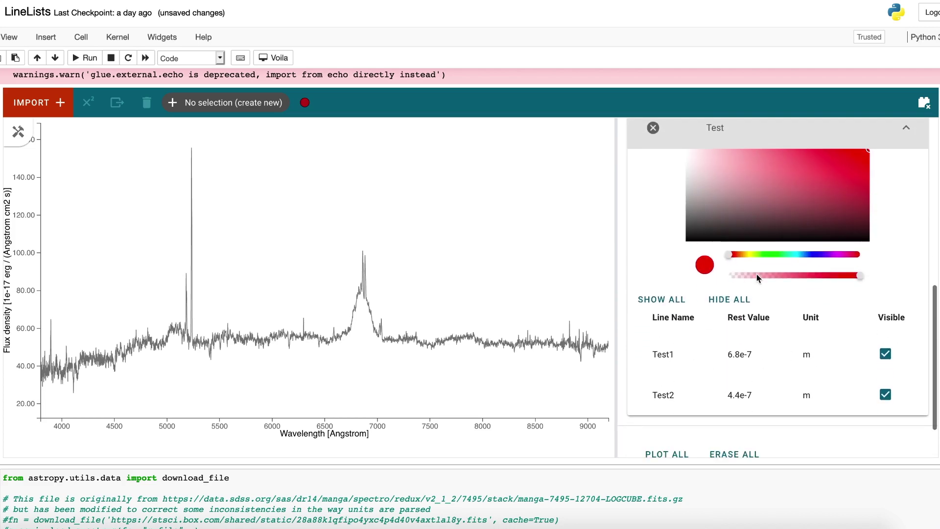
pyautogui.moveTo(671, 382); pyautogui.dragTo(686, 399)
pyautogui.click(685, 399)
pyautogui.moveTo(730, 254); pyautogui.dragTo(759, 254)
pyautogui.scroll(-1, 647, 329)
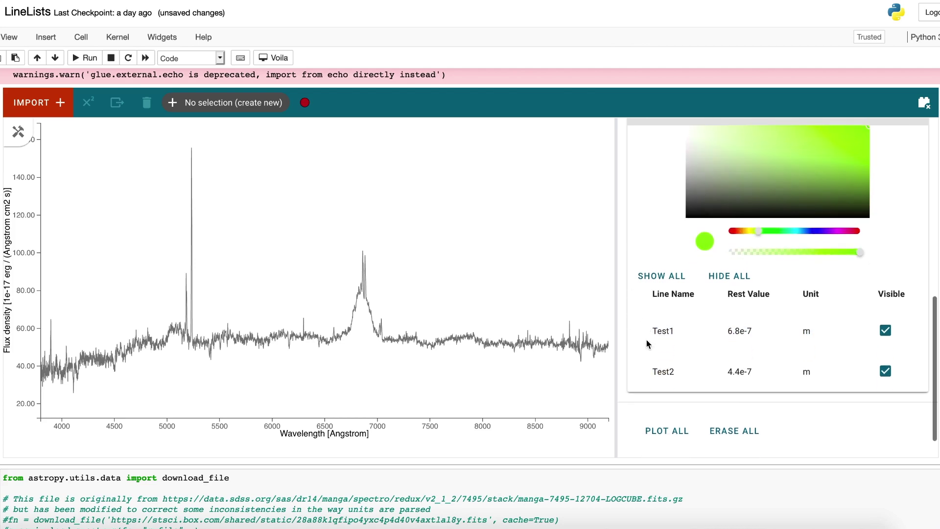
pyautogui.click(659, 434)
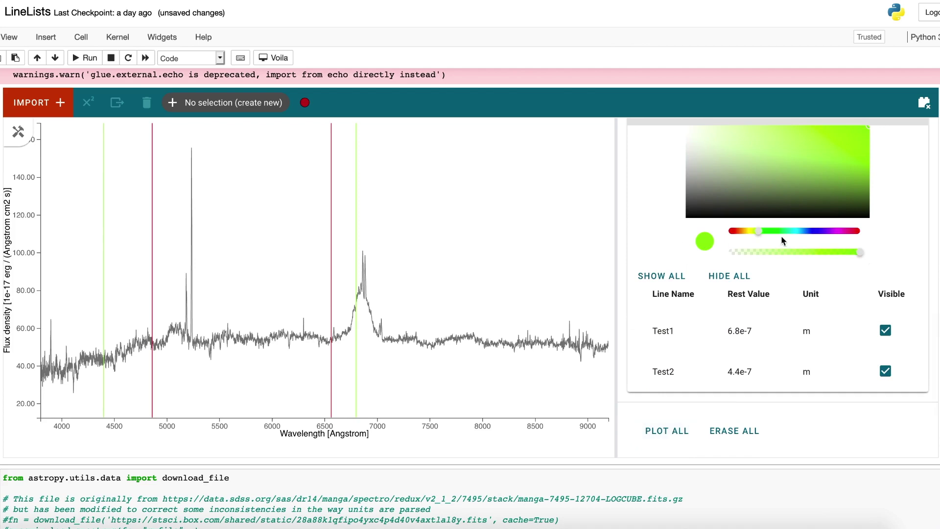
# Recolor the Test line list to blue and collapse its section
pyautogui.scroll(2, 780, 237)
pyautogui.moveTo(758, 271); pyautogui.dragTo(818, 269)
pyautogui.click(916, 147)
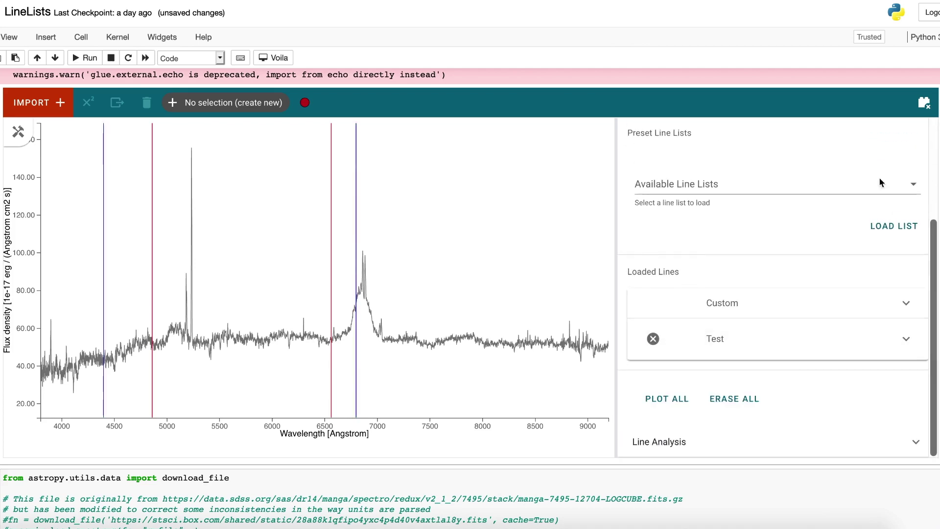
# Add a line named Demo at 8000 Angstrom to the Custom list, and collapse the Custom list and the Line Lists plugin
pyautogui.scroll(2, 800, 221)
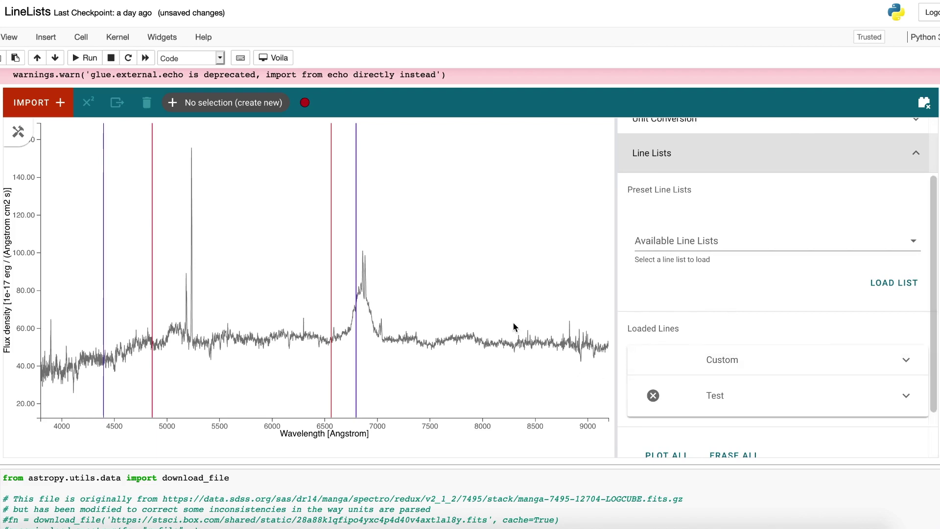
pyautogui.scroll(-1, 517, 294)
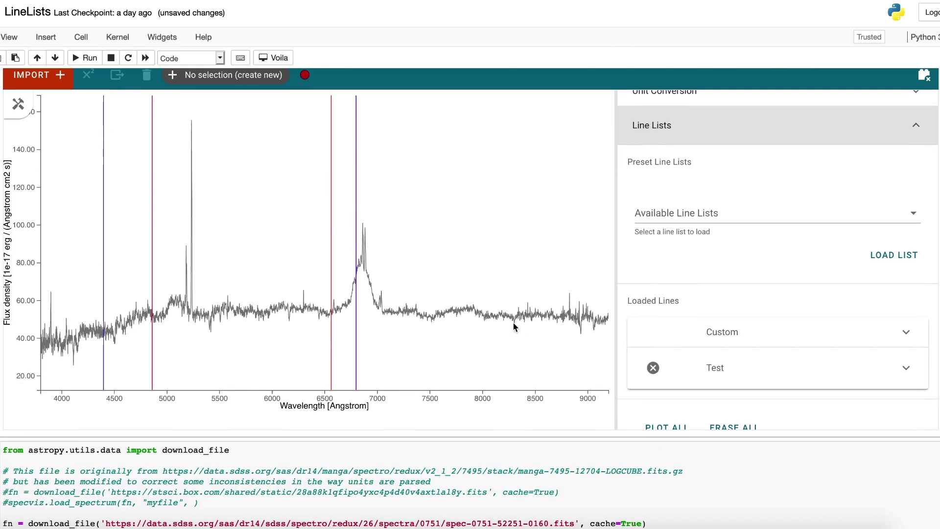
pyautogui.click(874, 329)
pyautogui.scroll(-1, 827, 279)
pyautogui.click(654, 375)
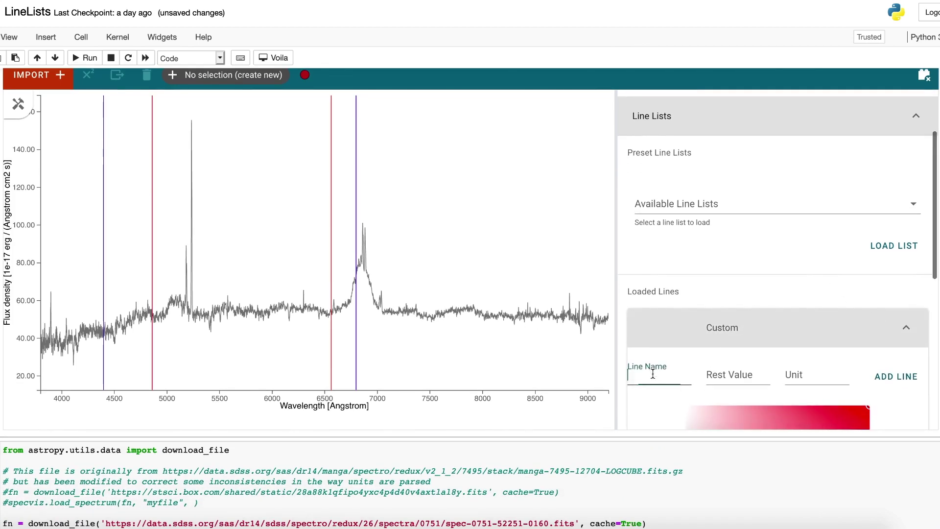
pyautogui.write('Demo')
pyautogui.click(726, 375)
pyautogui.write('8000')
pyautogui.click(822, 375)
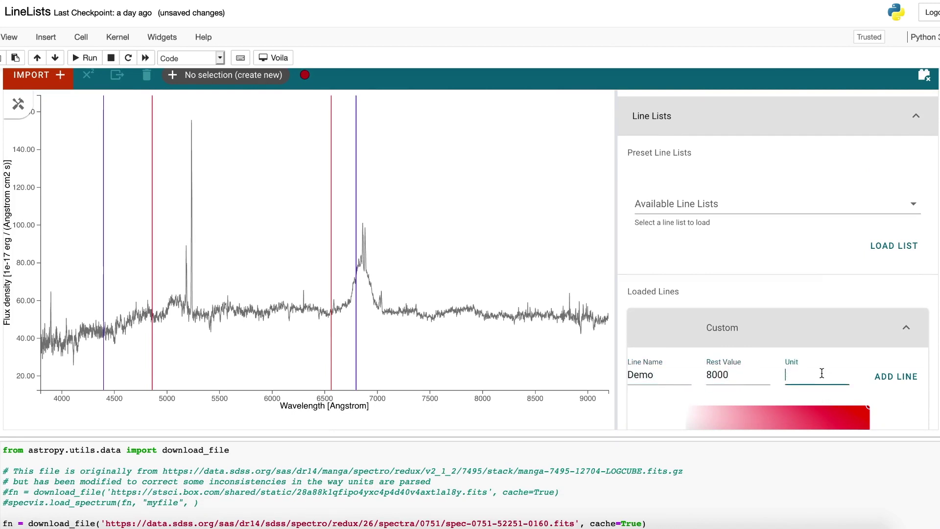
pyautogui.write('Angstrom')
pyautogui.click(913, 386)
pyautogui.click(907, 328)
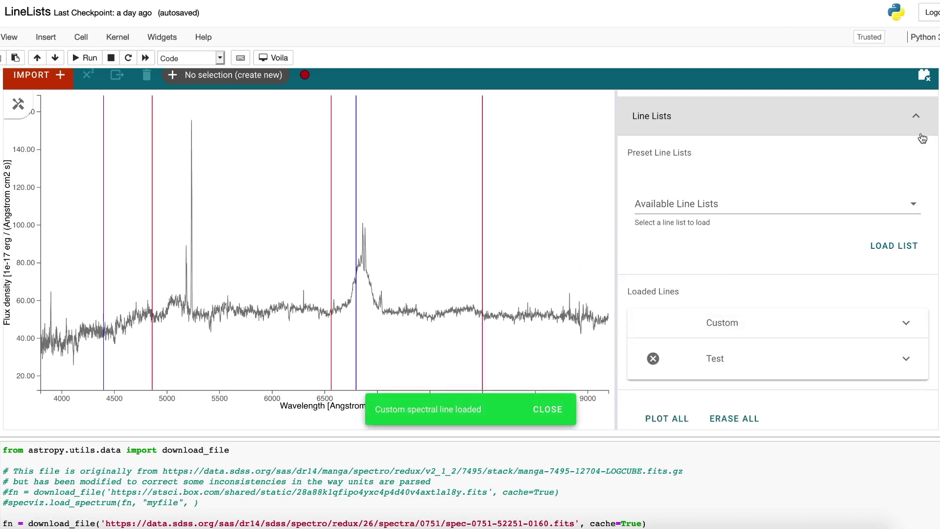
pyautogui.click(916, 118)
# Run specviz.available_linelists in the Preset line lists section and examine the list names it returns
pyautogui.scroll(-15, 463, 293)
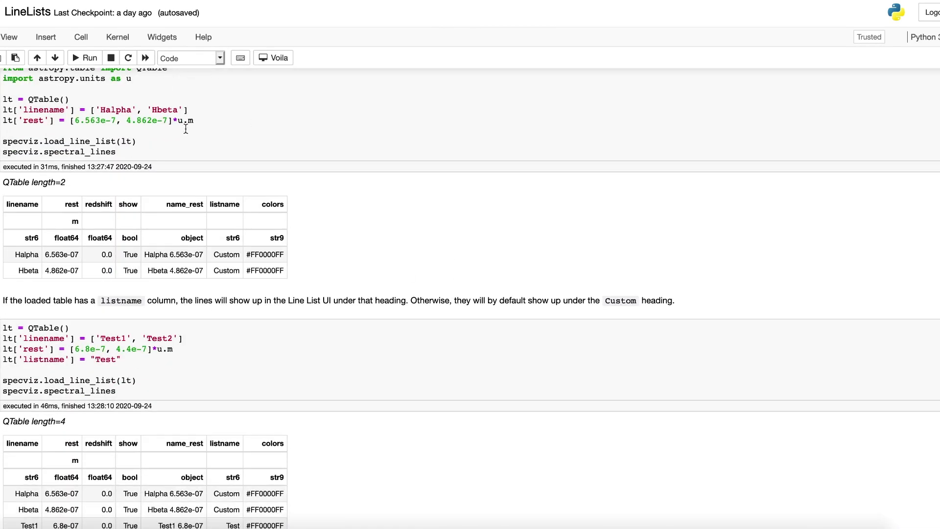
pyautogui.click(169, 386)
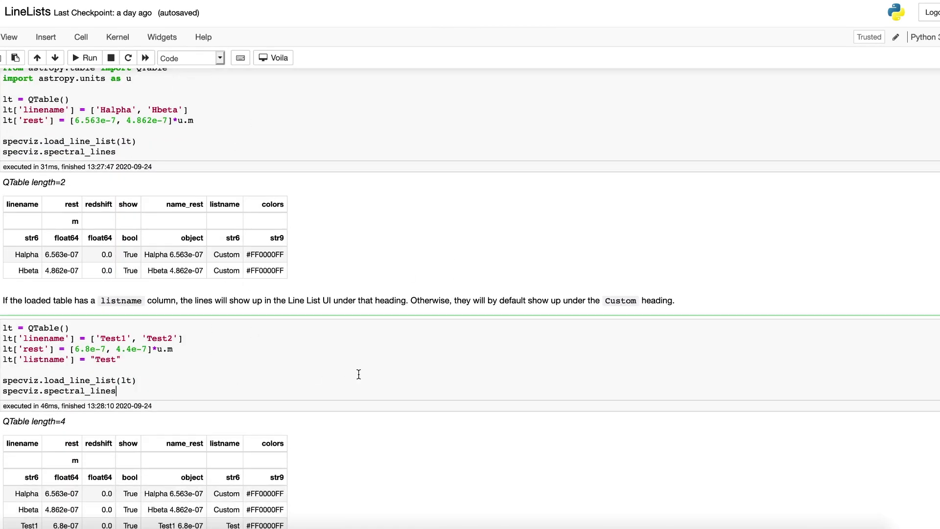
pyautogui.scroll(-8, 348, 373)
pyautogui.click(190, 394)
pyautogui.scroll(-3, 192, 397)
pyautogui.hotkey('shift', 'Return')
pyautogui.scroll(-2, 222, 272)
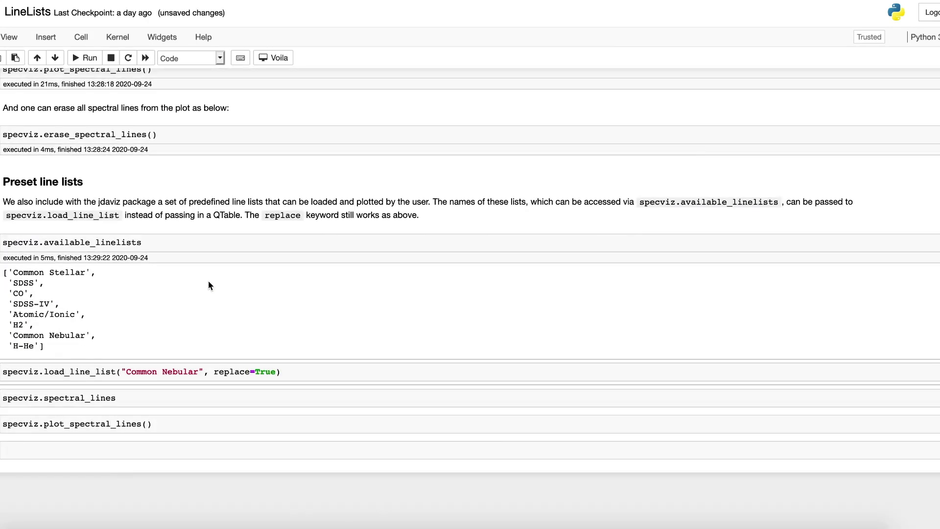
pyautogui.moveTo(6, 272); pyautogui.dragTo(61, 346)
pyautogui.click(305, 375)
pyautogui.doubleClick(68, 240)
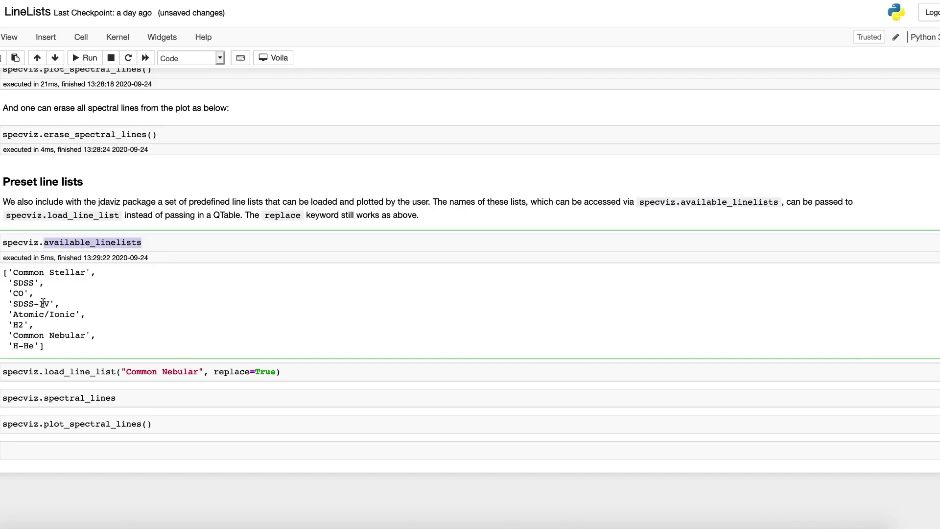
# Run specviz.load_line_list("Common Nebular", replace=True) and output the loaded lines with specviz.spectral_lines
pyautogui.click(300, 373)
pyautogui.hotkey('shift', 'Return')
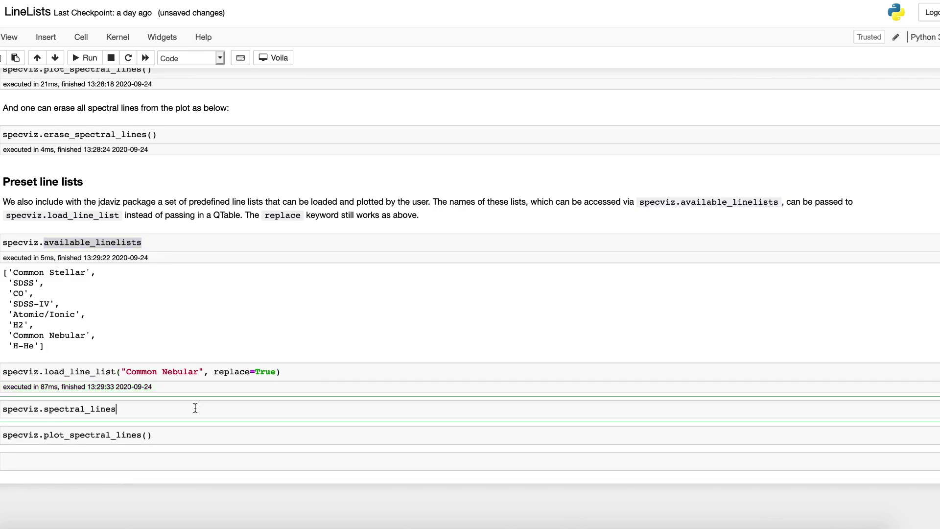
pyautogui.hotkey('shift', 'Return')
# Run specviz.plot_spectral_lines() below the loaded-lines table and check the Common Nebular lines in the spectrum plot
pyautogui.scroll(-10, 174, 405)
pyautogui.click(175, 405)
pyautogui.hotkey('shift', 'Return')
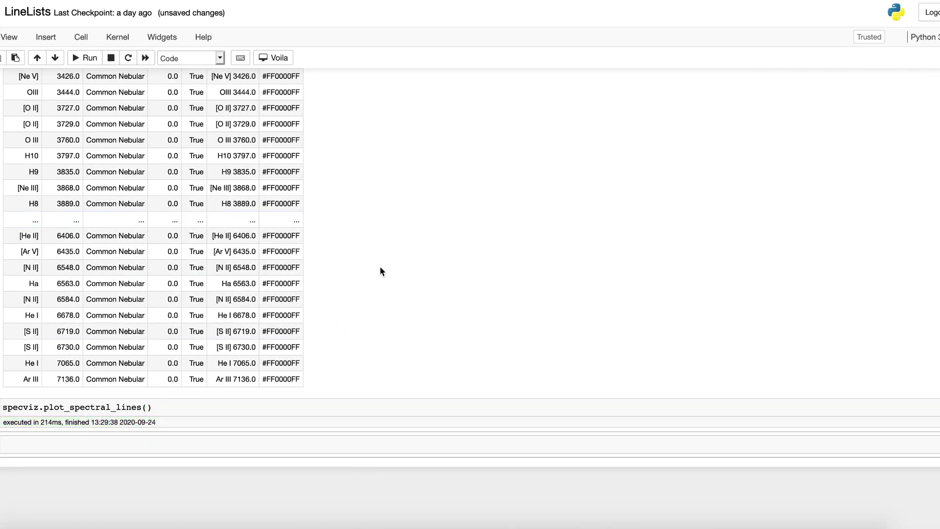
pyautogui.scroll(20, 382, 271)
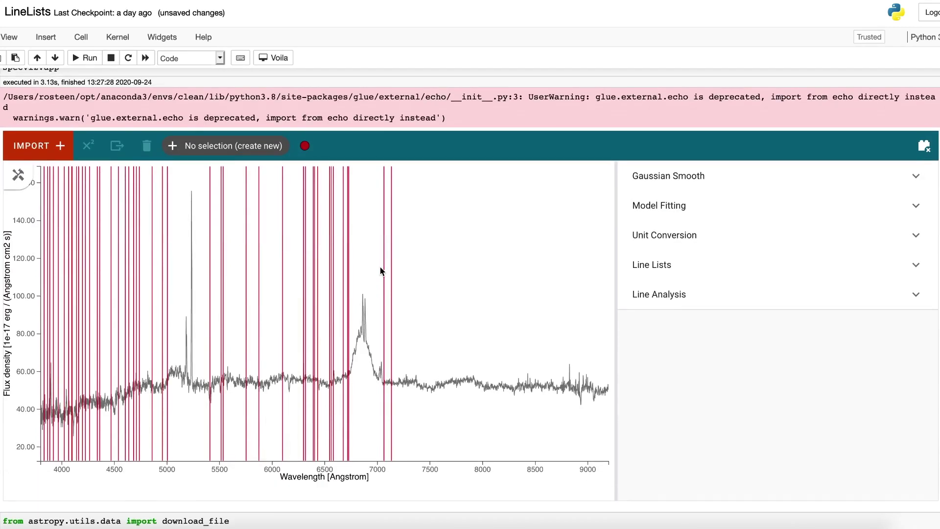
pyautogui.scroll(-1, 402, 273)
# Open the Line Lists plugin, expand the Common Nebular list and hide all of its lines
pyautogui.click(914, 265)
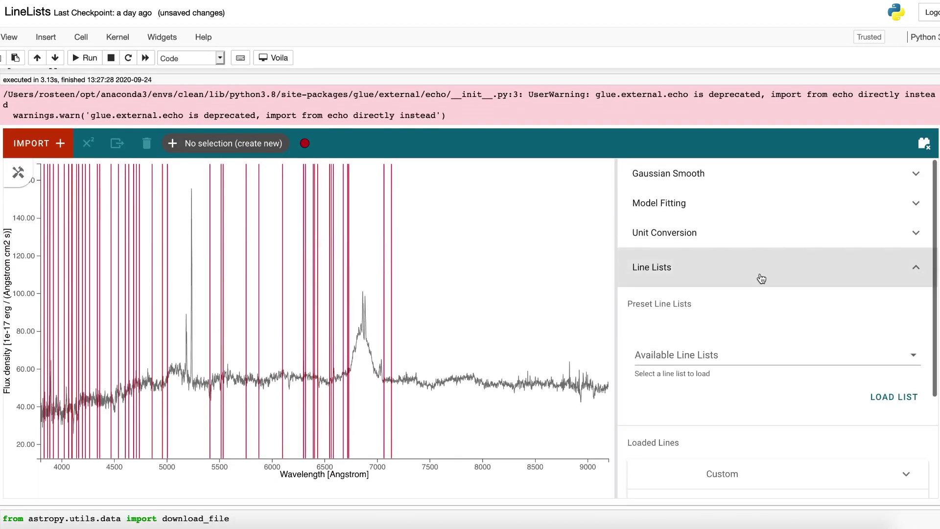
pyautogui.scroll(-3, 761, 277)
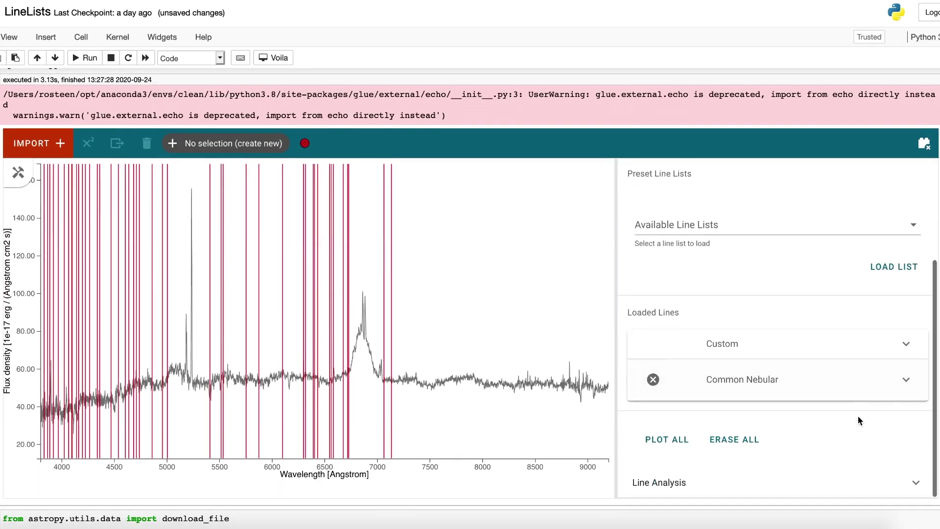
pyautogui.click(871, 390)
pyautogui.scroll(-5, 871, 390)
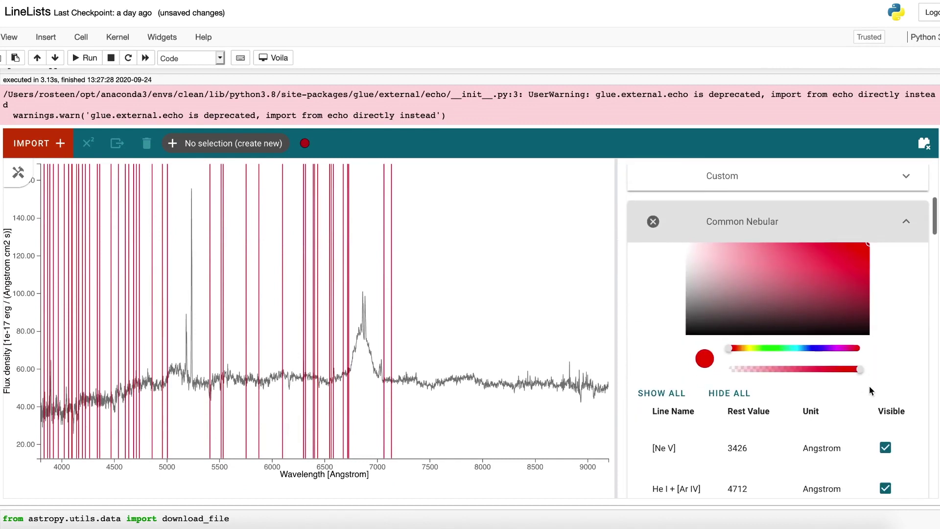
pyautogui.scroll(-1, 849, 342)
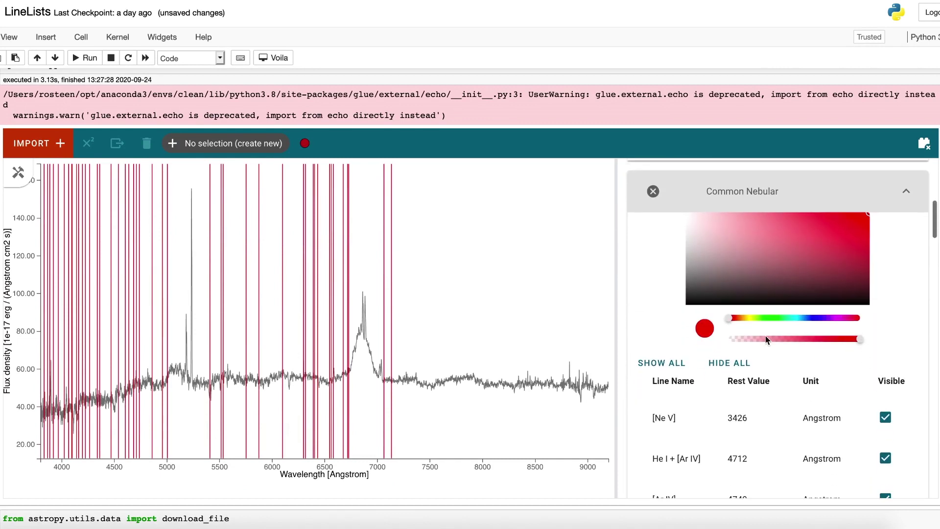
pyautogui.click(721, 365)
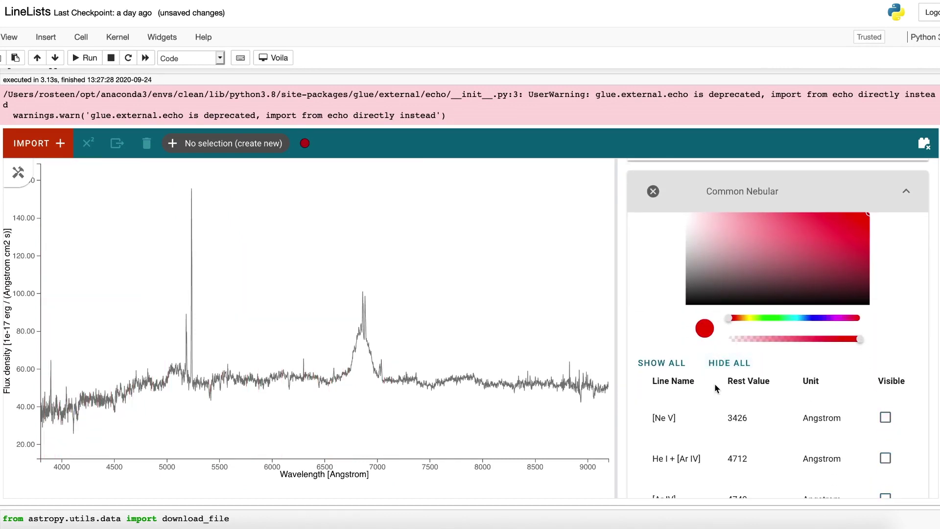
# Make three Common Nebular lines visible: [N II] 6548, one near 3920 Angstrom, and Ar III 7136
pyautogui.scroll(-10, 715, 385)
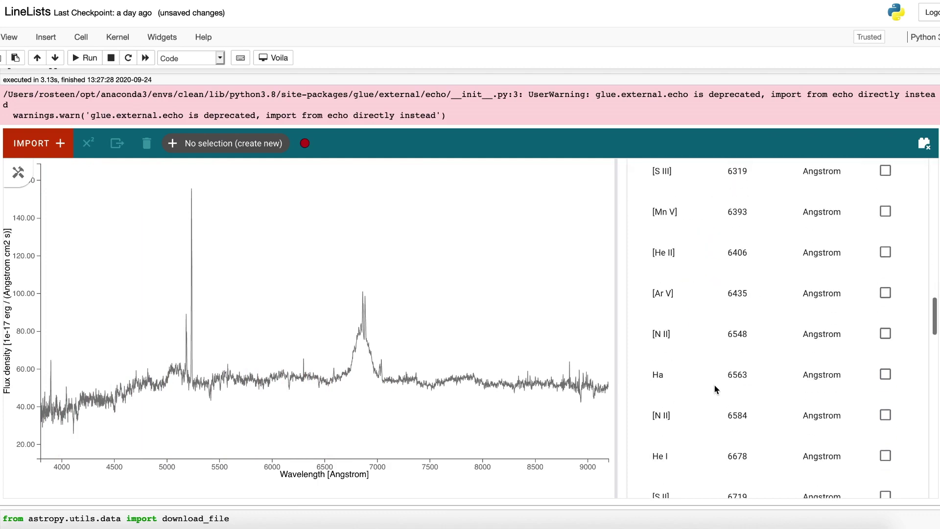
pyautogui.click(886, 329)
pyautogui.scroll(-10, 888, 337)
pyautogui.click(885, 362)
pyautogui.scroll(-5, 886, 366)
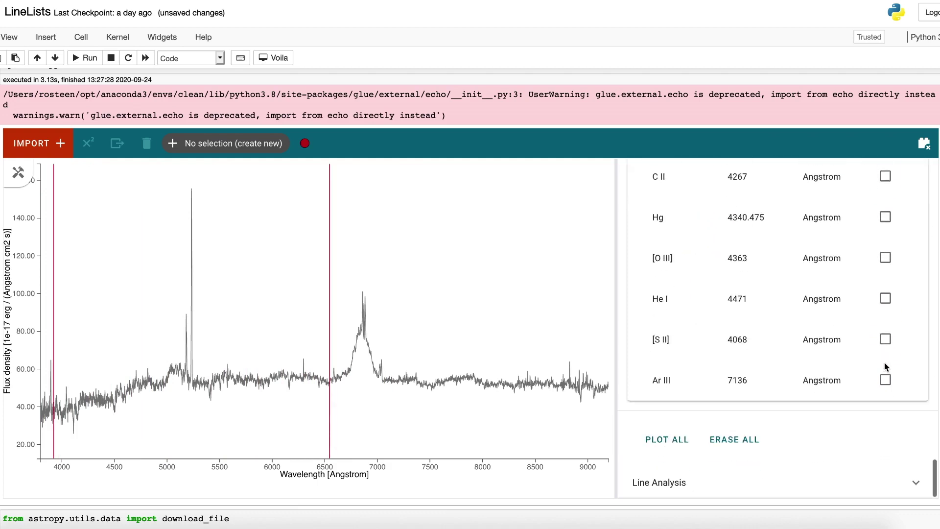
pyautogui.click(886, 380)
# Collapse the Common Nebular list and load the Common Stellar preset line list
pyautogui.scroll(10, 819, 329)
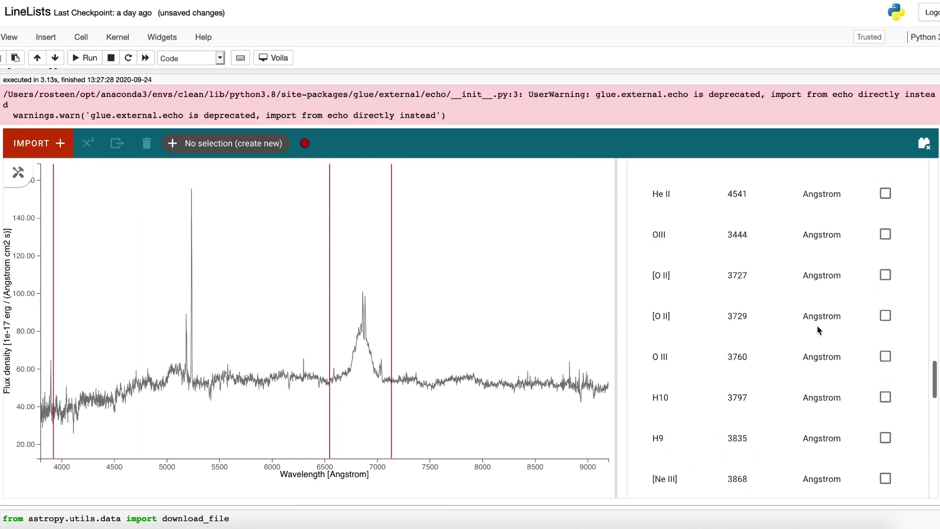
pyautogui.scroll(10, 818, 325)
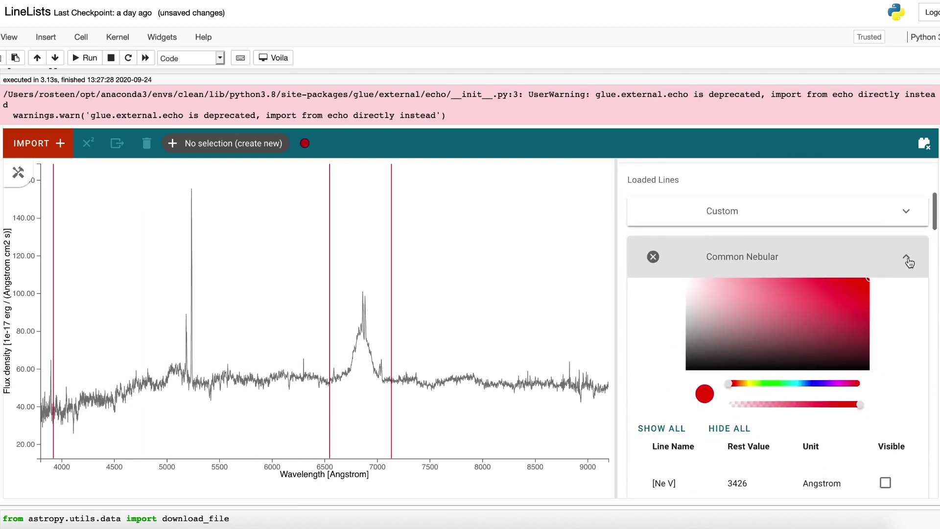
pyautogui.click(905, 265)
pyautogui.scroll(3, 853, 271)
pyautogui.click(823, 305)
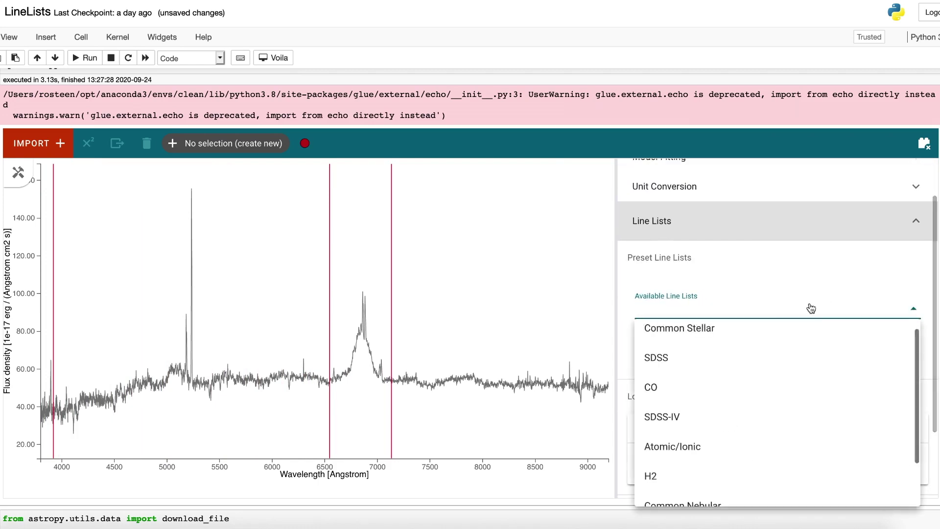
pyautogui.click(758, 334)
pyautogui.click(895, 350)
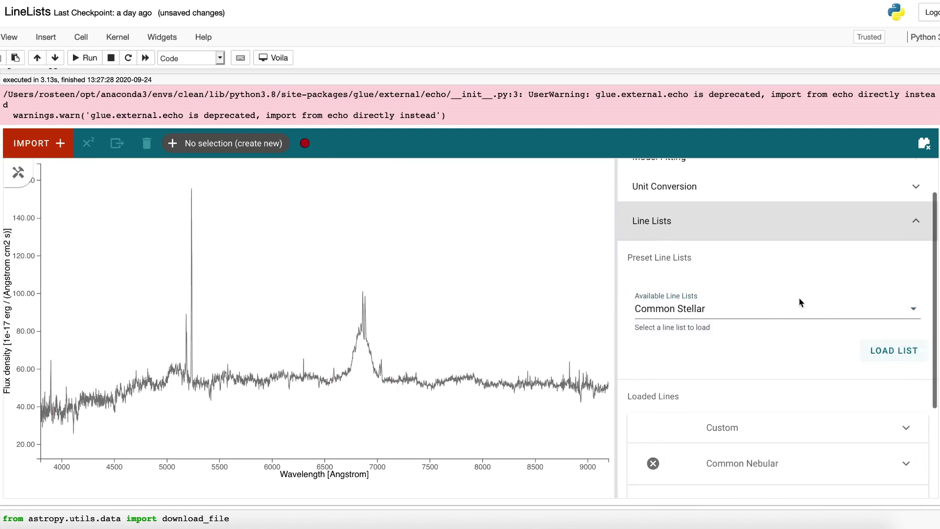
pyautogui.scroll(-3, 753, 331)
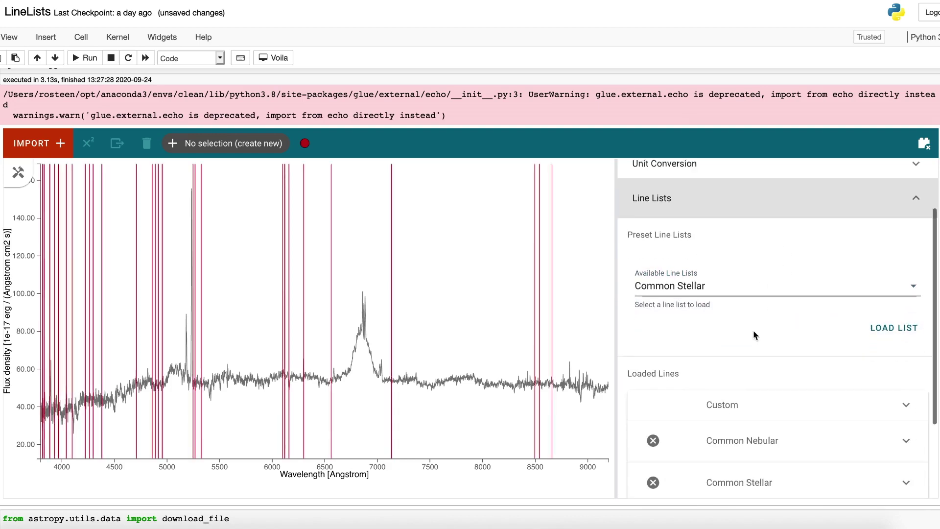
pyautogui.scroll(3, 750, 302)
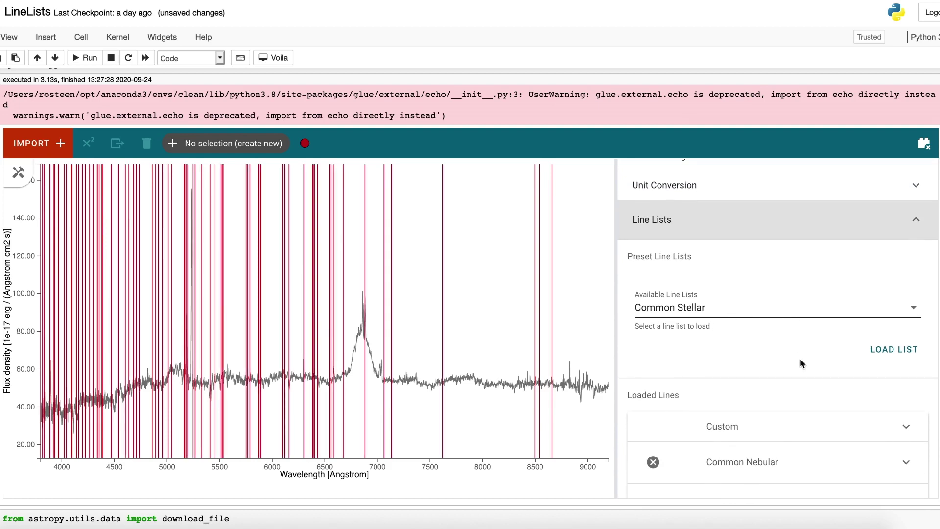
# Review the available preset line lists and hide the plugin area beside the spectrum plot
pyautogui.click(796, 313)
pyautogui.click(889, 306)
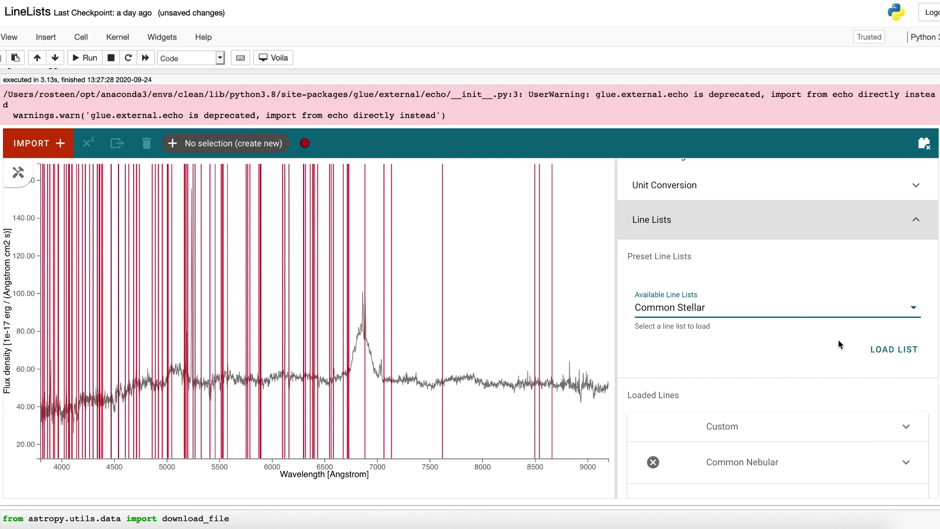
pyautogui.click(773, 316)
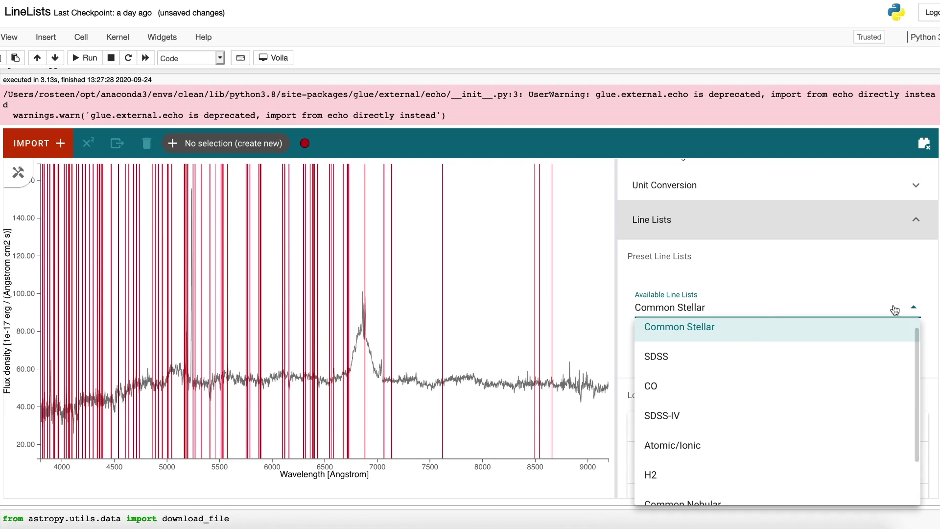
pyautogui.click(847, 285)
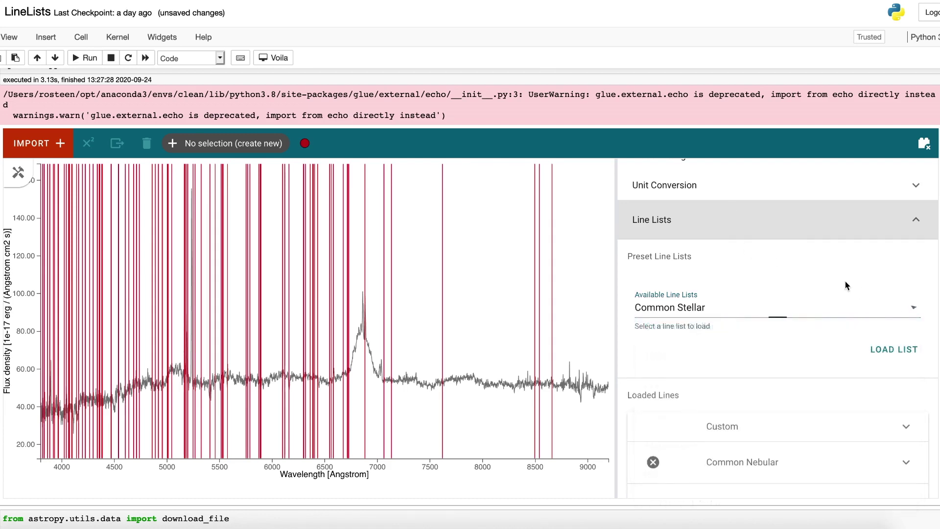
pyautogui.click(927, 146)
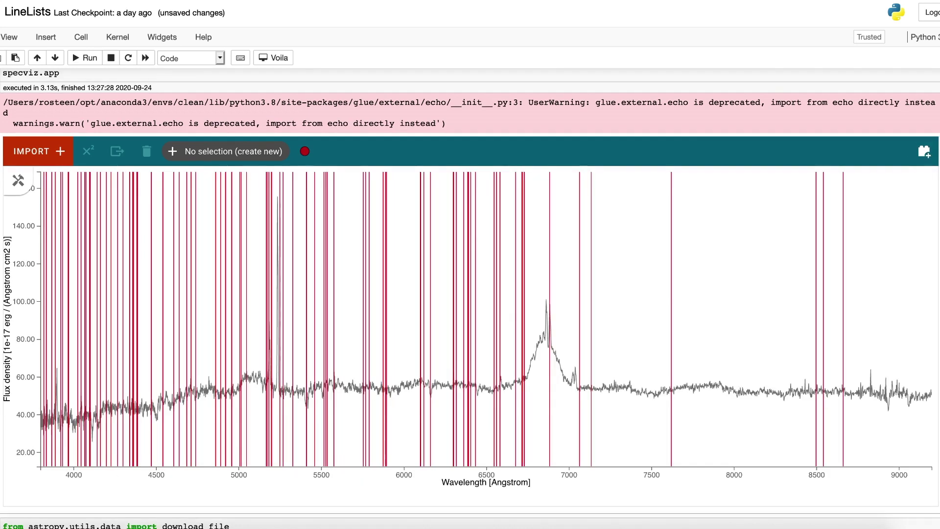